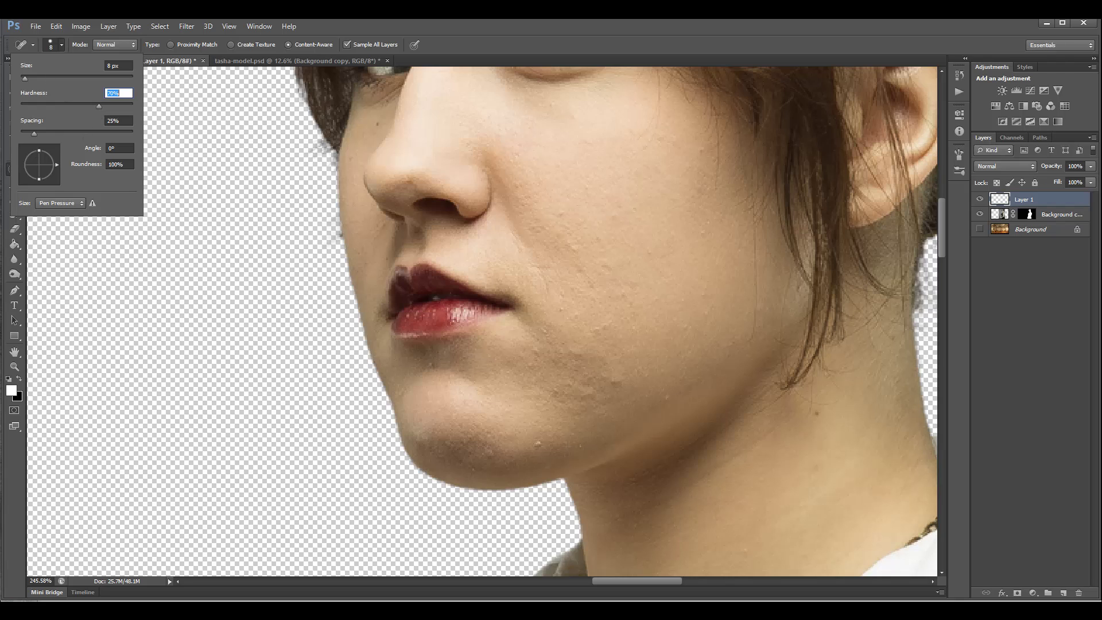
Step: Set the Spot Healing Brush to about 49% hardness and 6 px size for working on the cheek
{"action": "key", "text": "Return"}
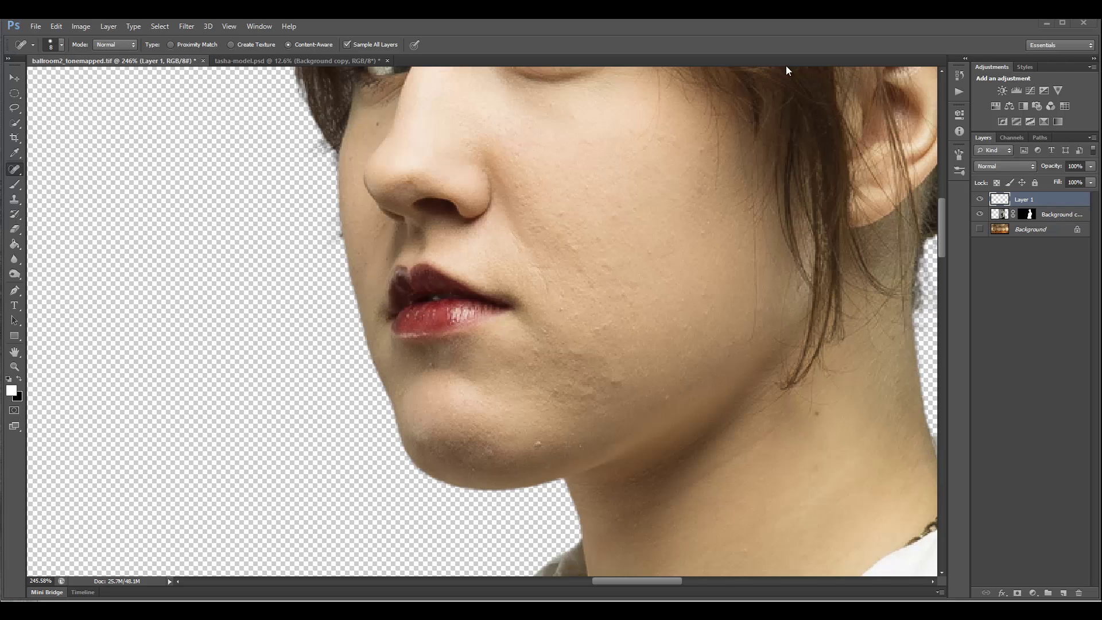
{"action": "left_click", "coordinate": [61, 44]}
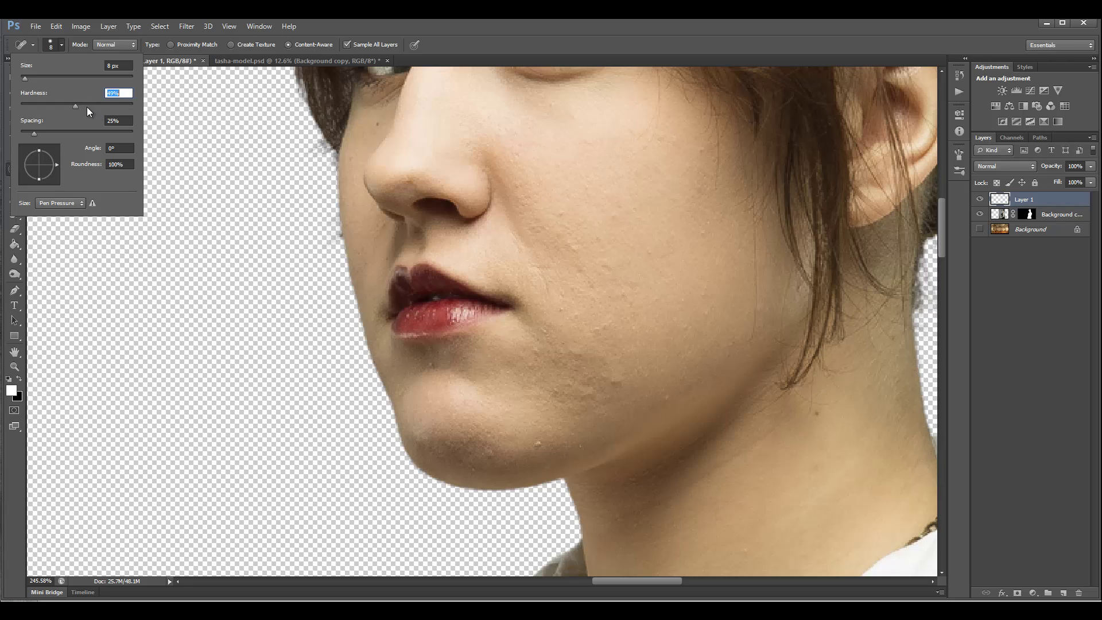
{"action": "key", "text": "Return"}
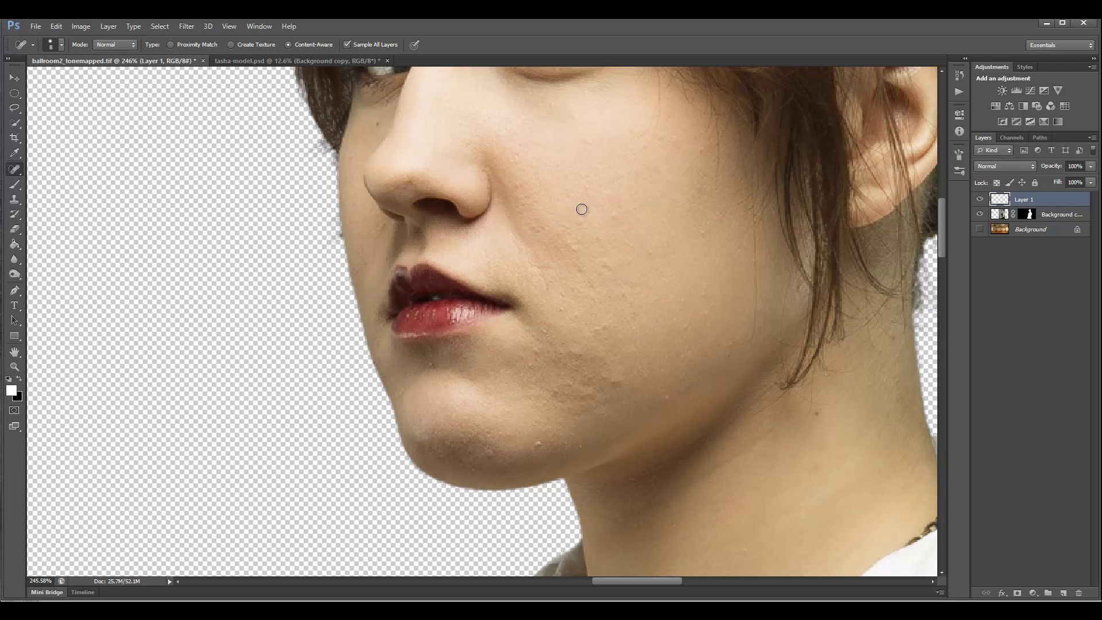
{"action": "scroll", "coordinate": [568, 207], "scroll_direction": "up", "scroll_amount": 5}
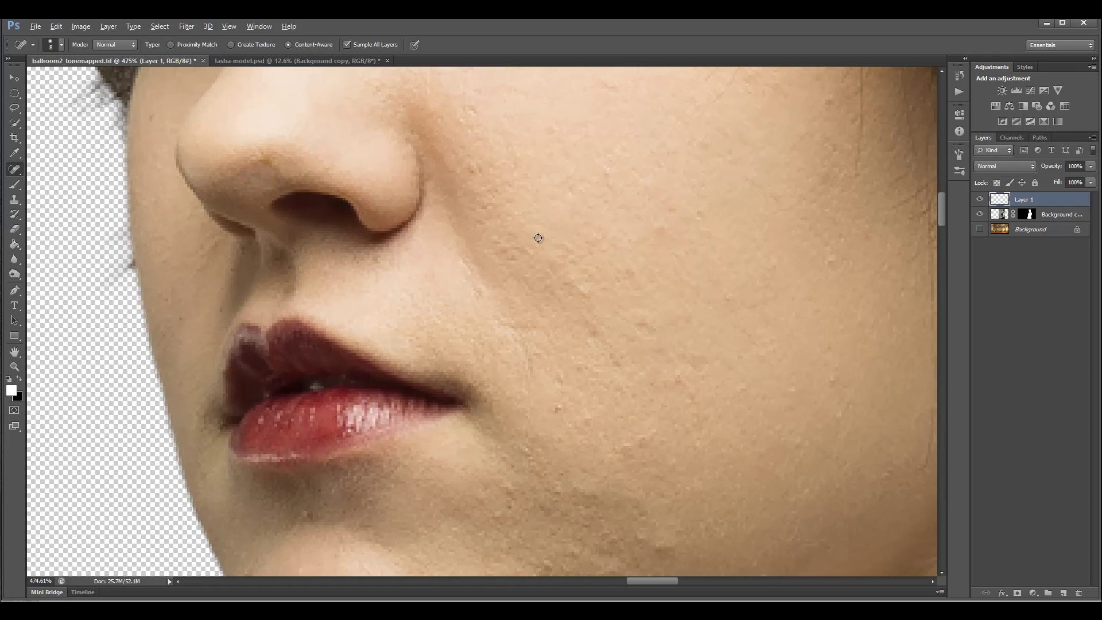
{"action": "key", "text": "["}
{"action": "key", "text": "["}
Step: Switch to the Healing Brush and reduce its size to 6 px
{"action": "left_click_drag", "start_coordinate": [15, 169], "coordinate": [57, 183]}
{"action": "left_click", "coordinate": [57, 182]}
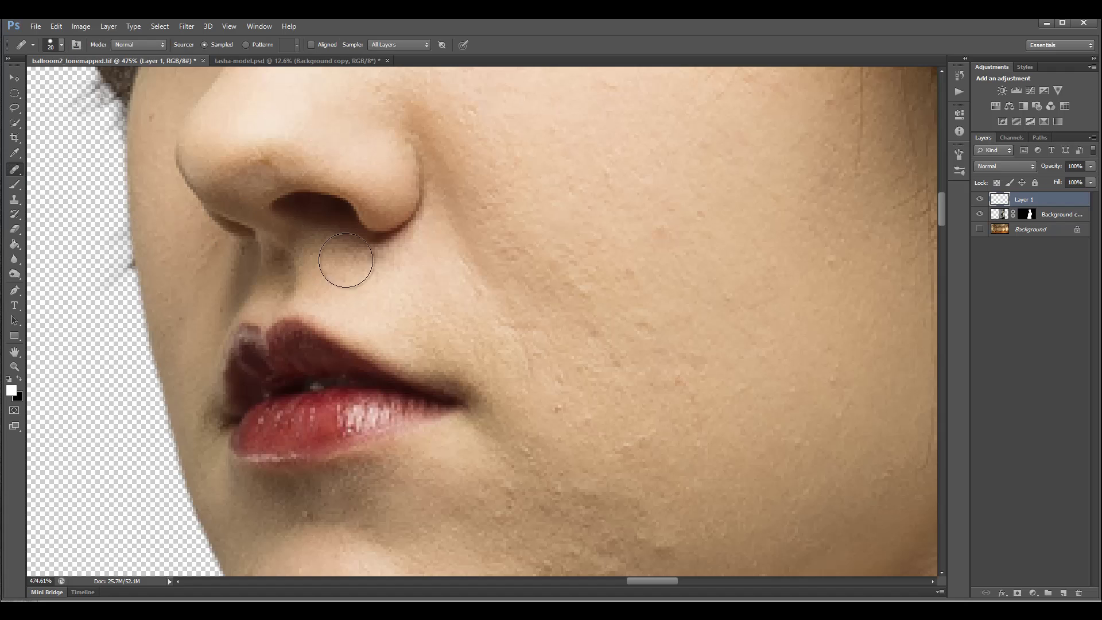
{"action": "key", "text": "bracketleft"}
{"action": "key", "text": "bracketleft"}
{"action": "key", "text": "bracketleft"}
{"action": "key", "text": "bracketleft"}
Step: Sample clean skin and heal the area between the nostril and upper lip, plus small marks on the cheek
{"action": "left_click", "coordinate": [399, 269]}
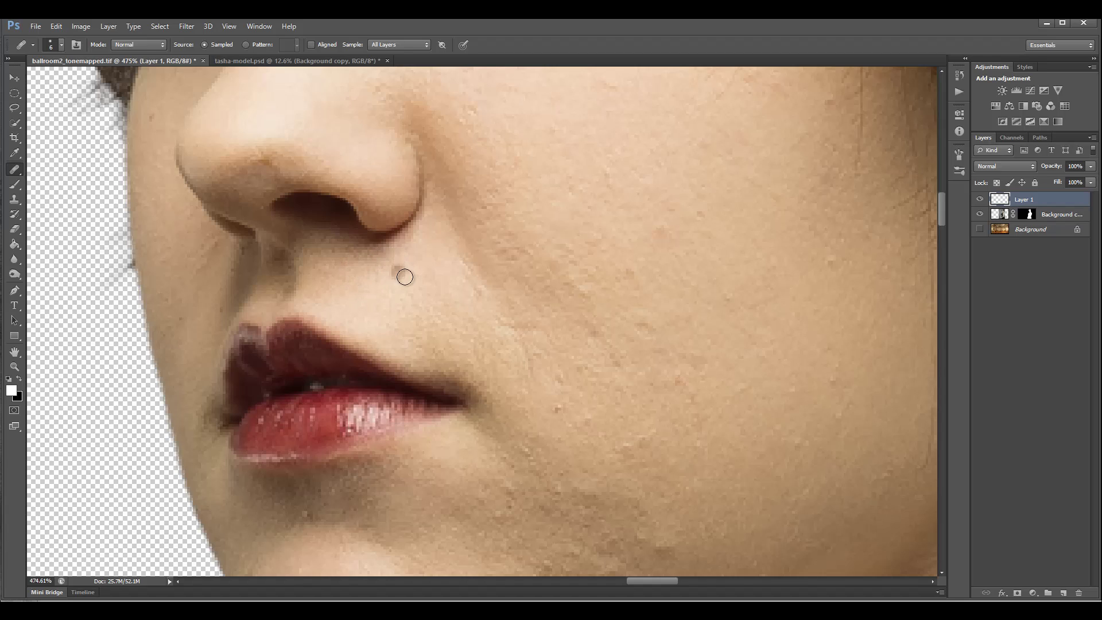
{"action": "left_click", "coordinate": [410, 256]}
{"action": "left_click", "coordinate": [421, 257], "text": "alt"}
{"action": "mouse_move", "coordinate": [389, 250]}
{"action": "left_mouse_down"}
{"action": "mouse_move", "coordinate": [352, 257]}
{"action": "mouse_move", "coordinate": [402, 245]}
{"action": "mouse_move", "coordinate": [403, 256]}
{"action": "mouse_move", "coordinate": [392, 248]}
{"action": "left_mouse_up"}
{"action": "left_click", "coordinate": [465, 238]}
{"action": "left_click", "coordinate": [350, 280], "text": "alt"}
{"action": "left_click", "coordinate": [501, 276]}
{"action": "left_click", "coordinate": [435, 295], "text": "alt"}
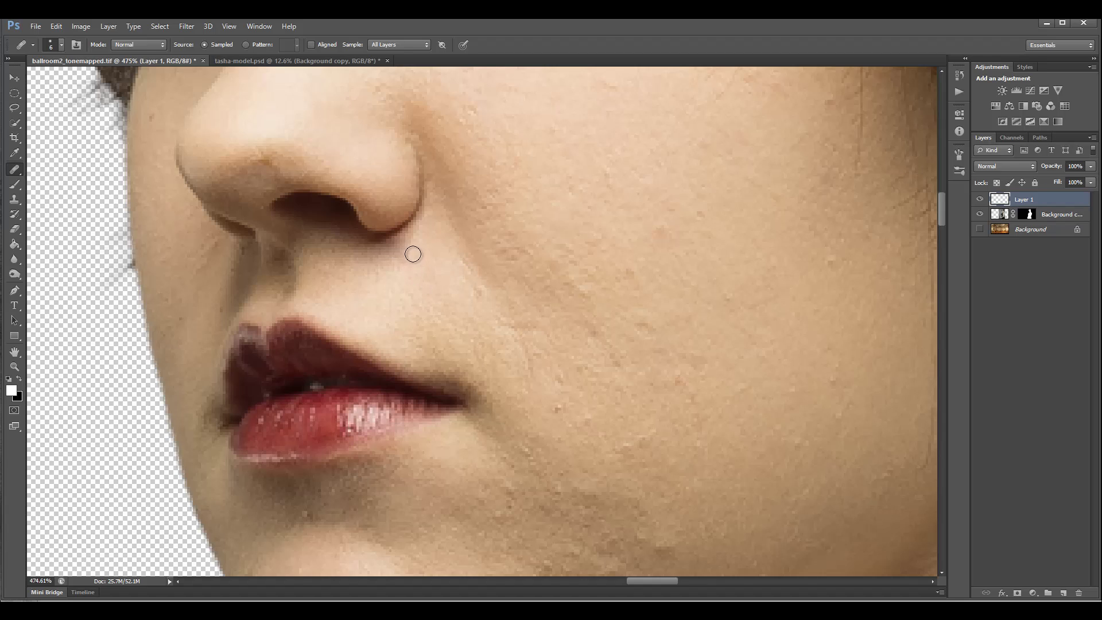
{"action": "left_click", "coordinate": [403, 246]}
{"action": "left_click", "coordinate": [785, 206]}
{"action": "left_click", "coordinate": [818, 248]}
Step: Use the Spot Healing Brush to remove blemishes below the lips, around the mouth corner and on the lower cheek
{"action": "right_click", "coordinate": [18, 170]}
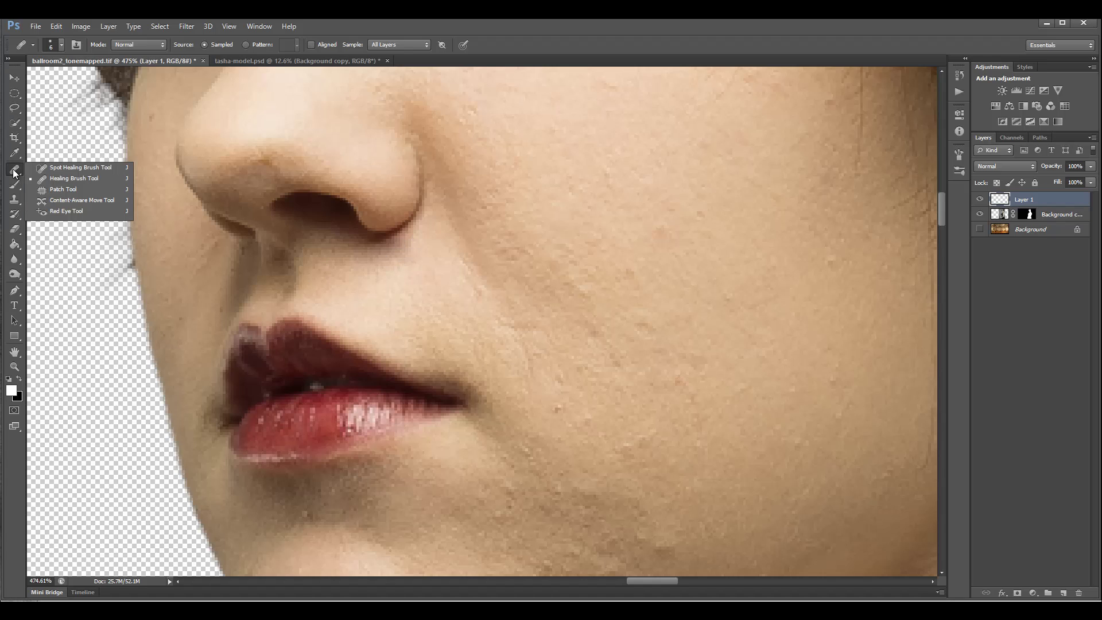
{"action": "left_click", "coordinate": [63, 174]}
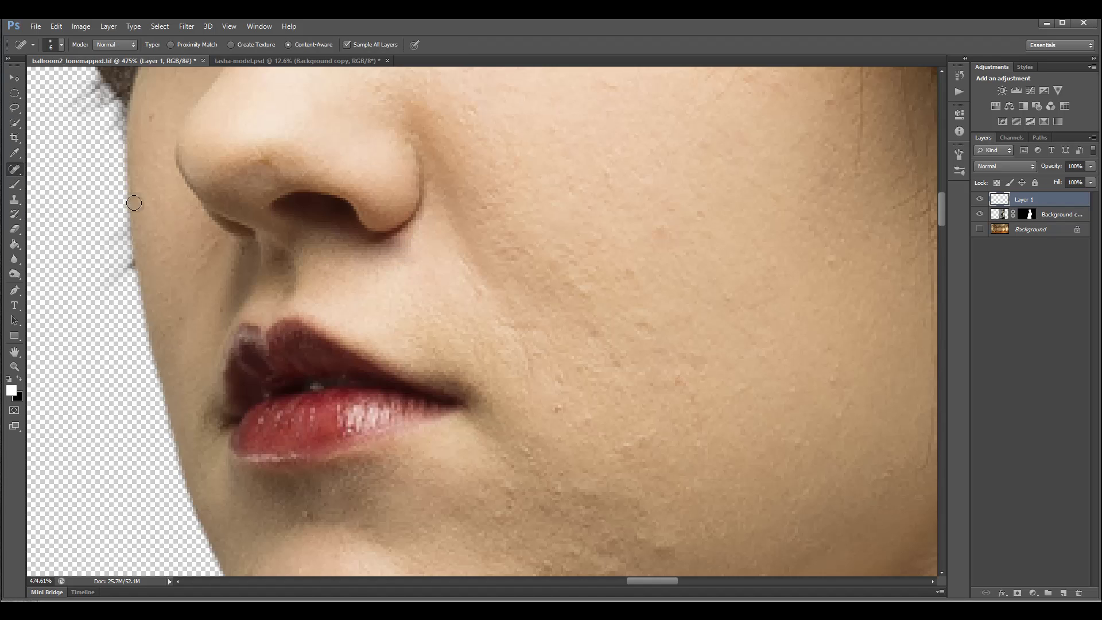
{"action": "left_click", "coordinate": [559, 407]}
{"action": "left_click", "coordinate": [511, 507]}
{"action": "left_click", "coordinate": [298, 514]}
{"action": "left_click", "coordinate": [574, 552]}
{"action": "left_click", "coordinate": [559, 531]}
{"action": "left_click", "coordinate": [557, 495]}
{"action": "left_click_drag", "start_coordinate": [655, 555], "coordinate": [661, 546]}
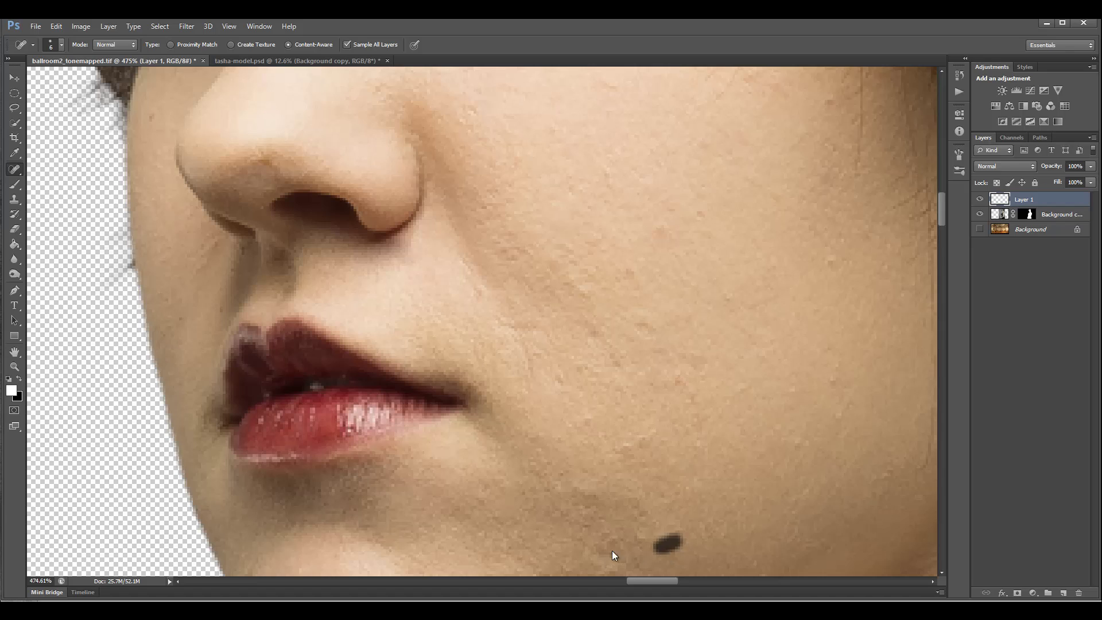
{"action": "left_click_drag", "start_coordinate": [589, 551], "coordinate": [641, 538]}
Step: Spot-heal the fine crease beside the nose and mouth and the remaining bumps on the middle of the cheek
{"action": "mouse_move", "coordinate": [576, 281]}
{"action": "left_mouse_down"}
{"action": "mouse_move", "coordinate": [590, 300]}
{"action": "mouse_move", "coordinate": [575, 289]}
{"action": "left_mouse_up"}
{"action": "mouse_move", "coordinate": [486, 293]}
{"action": "left_mouse_down"}
{"action": "mouse_move", "coordinate": [470, 269]}
{"action": "mouse_move", "coordinate": [479, 280]}
{"action": "left_mouse_up"}
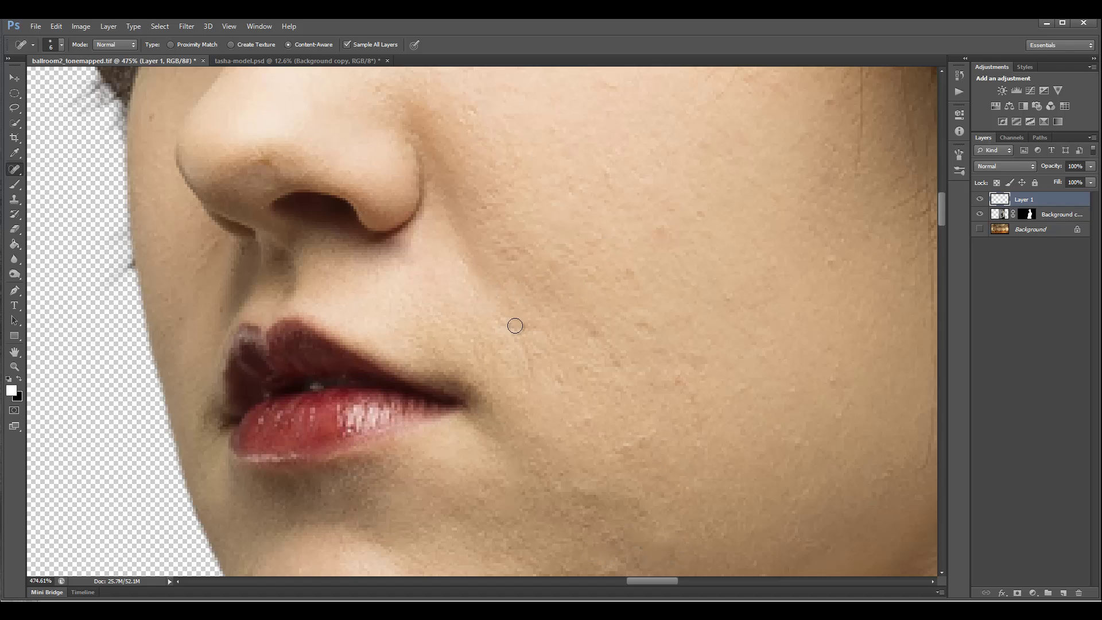
{"action": "mouse_move", "coordinate": [507, 323]}
{"action": "left_mouse_down"}
{"action": "mouse_move", "coordinate": [538, 346]}
{"action": "mouse_move", "coordinate": [523, 340]}
{"action": "mouse_move", "coordinate": [535, 362]}
{"action": "left_mouse_up"}
{"action": "left_click", "coordinate": [520, 345]}
{"action": "left_click", "coordinate": [556, 371]}
{"action": "left_click", "coordinate": [663, 228]}
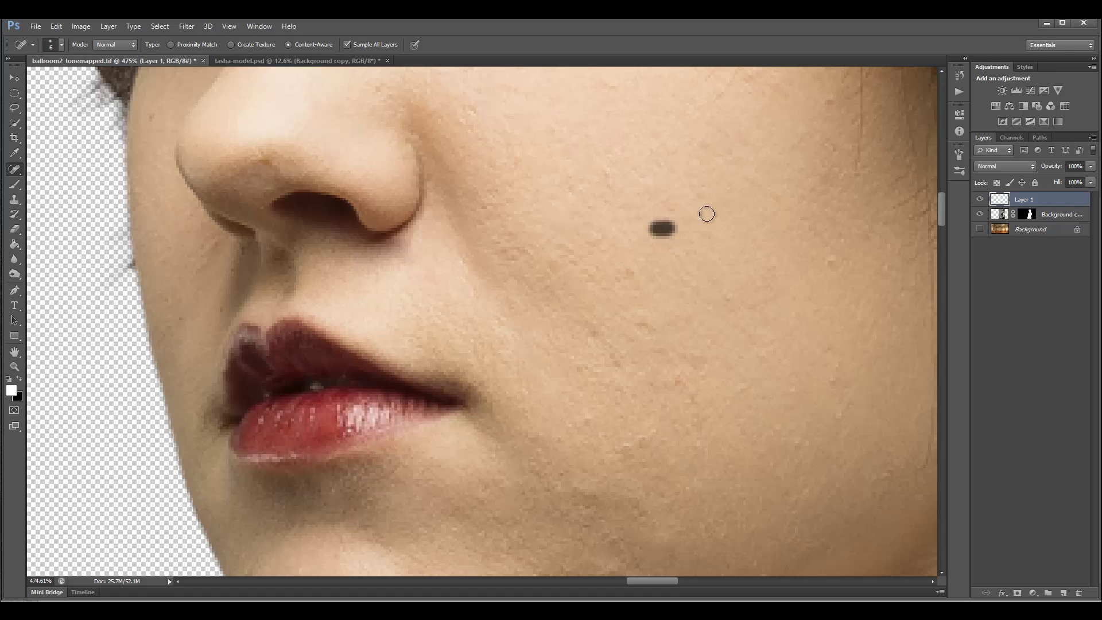
{"action": "left_click", "coordinate": [700, 213]}
{"action": "left_click", "coordinate": [831, 259]}
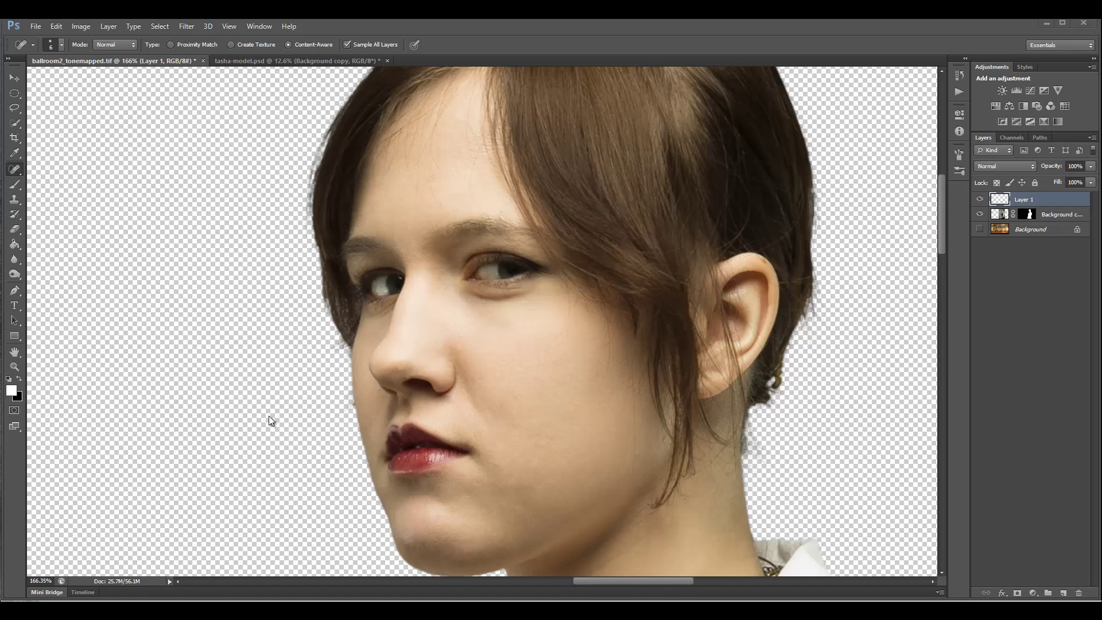
Step: Toggle the visibility of Layer 1 to compare the face before and after the skin retouching
{"action": "left_click", "coordinate": [982, 199]}
{"action": "left_click", "coordinate": [980, 199]}
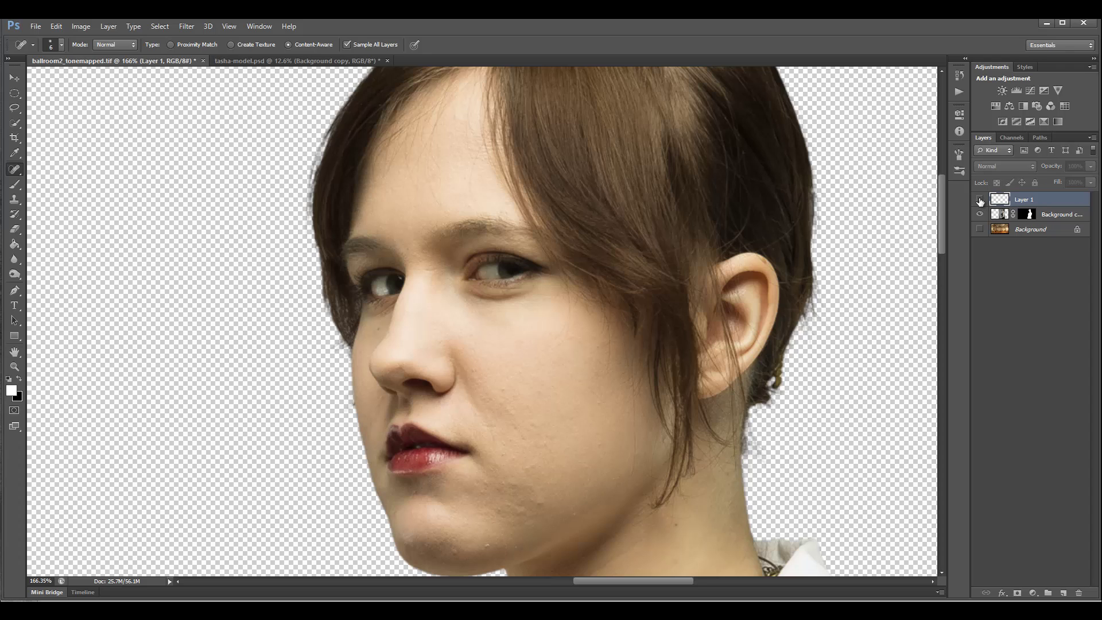
{"action": "left_click", "coordinate": [980, 200]}
{"action": "left_click", "coordinate": [979, 201]}
{"action": "left_click", "coordinate": [979, 200]}
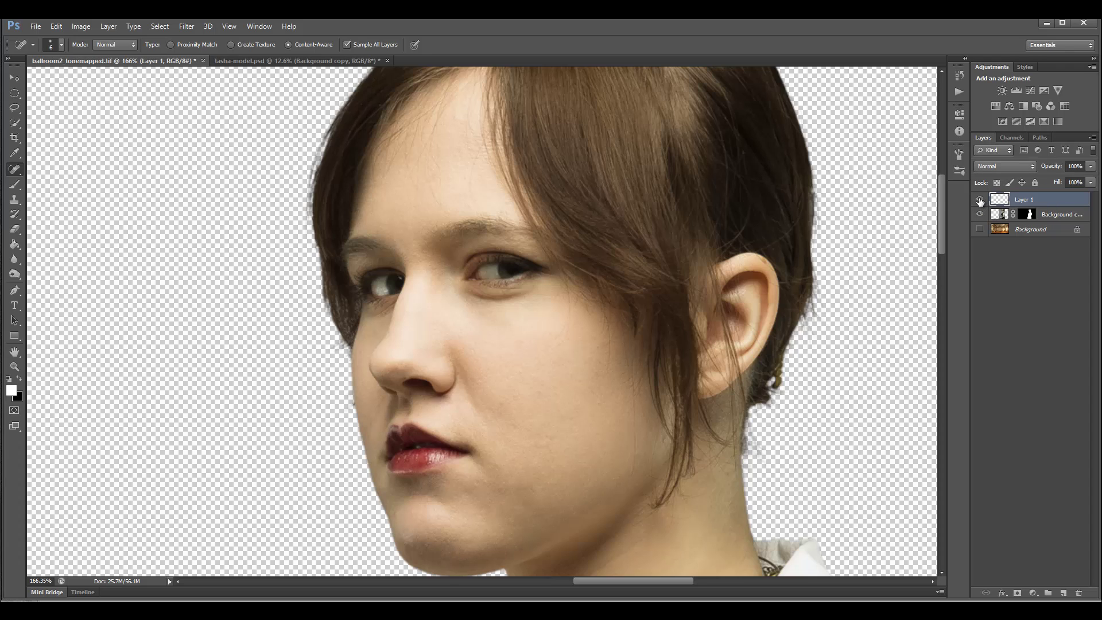
{"action": "left_click", "coordinate": [979, 202]}
{"action": "left_click", "coordinate": [979, 201]}
Step: Switch to the Clone Stamp and lower its opacity to 28% for retouching around the nose
{"action": "scroll", "coordinate": [417, 379], "scroll_direction": "up", "scroll_amount": 13}
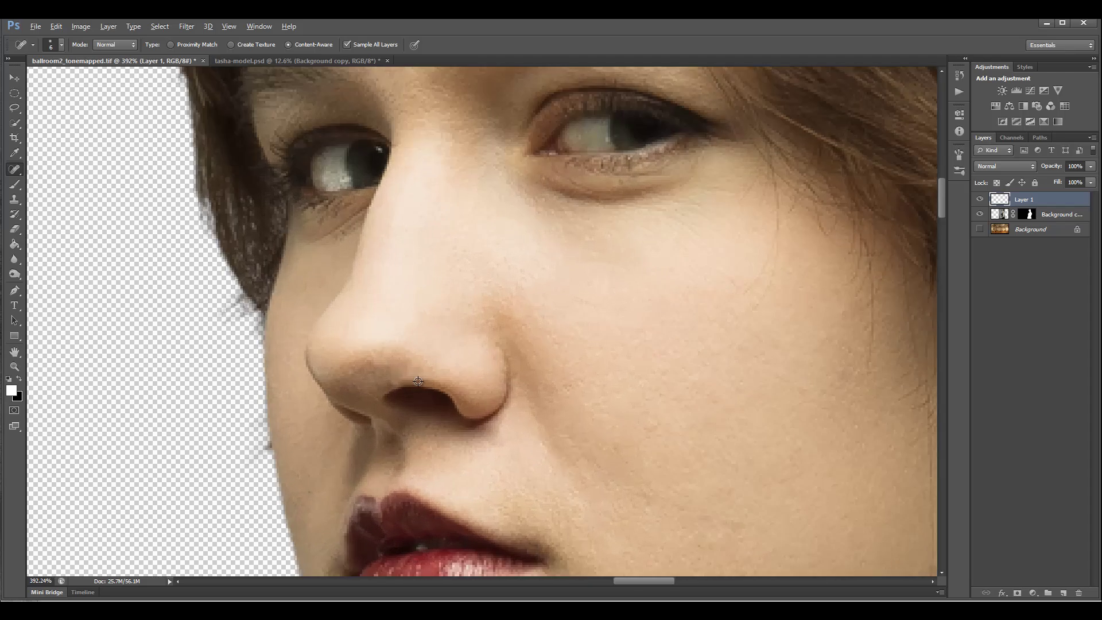
{"action": "scroll", "coordinate": [417, 382], "scroll_direction": "down", "scroll_amount": 1}
{"action": "scroll", "coordinate": [417, 382], "scroll_direction": "down", "scroll_amount": 3}
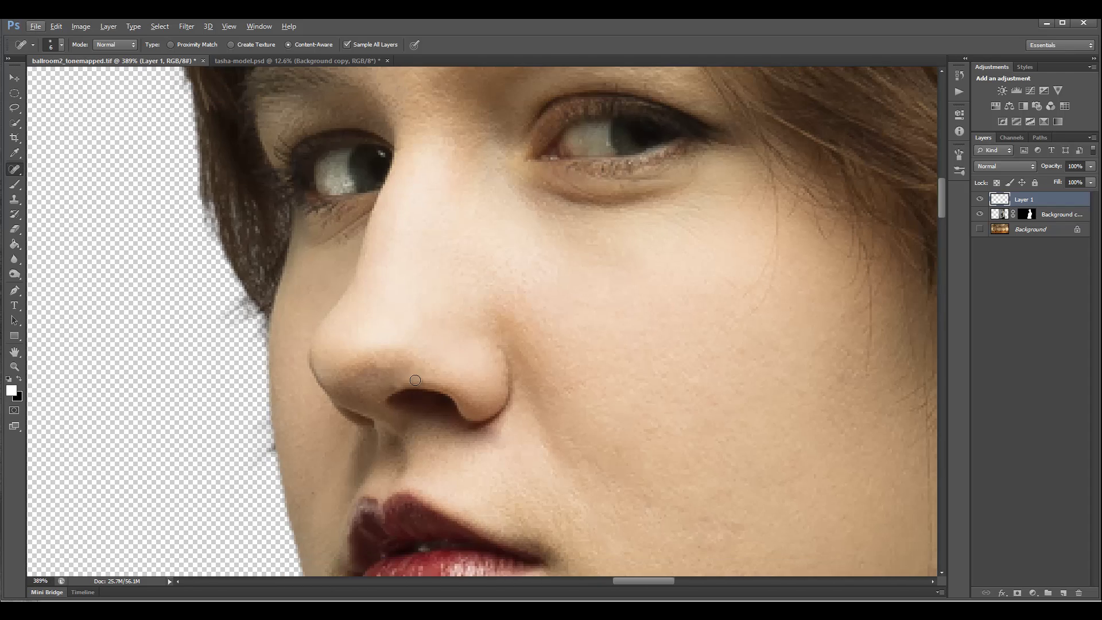
{"action": "left_click", "coordinate": [15, 201]}
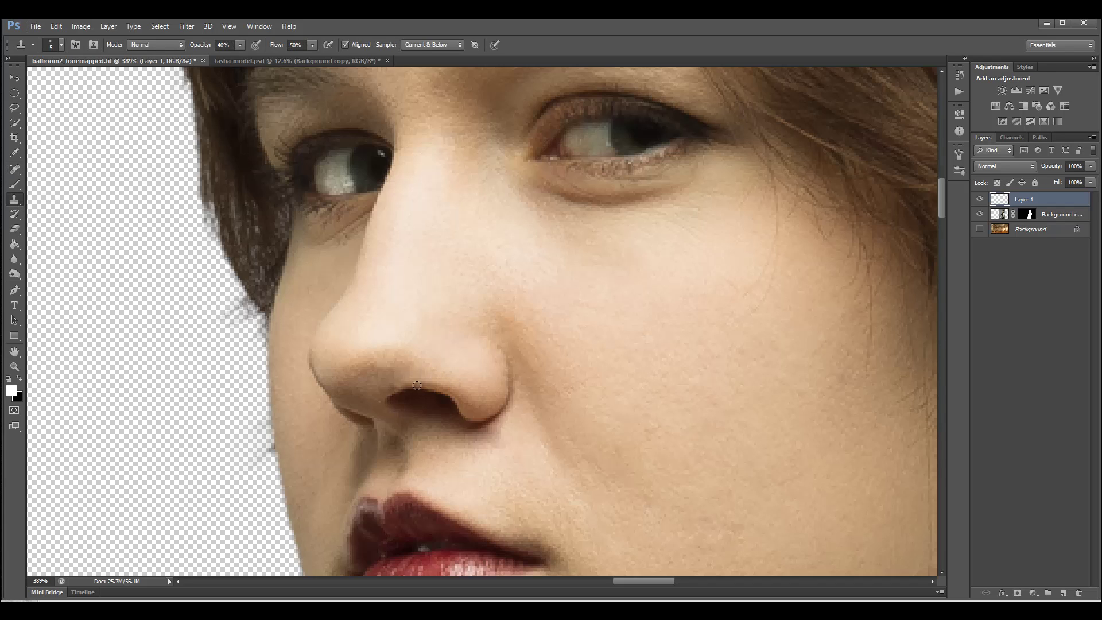
{"action": "left_click", "coordinate": [239, 47]}
{"action": "left_click", "coordinate": [240, 46]}
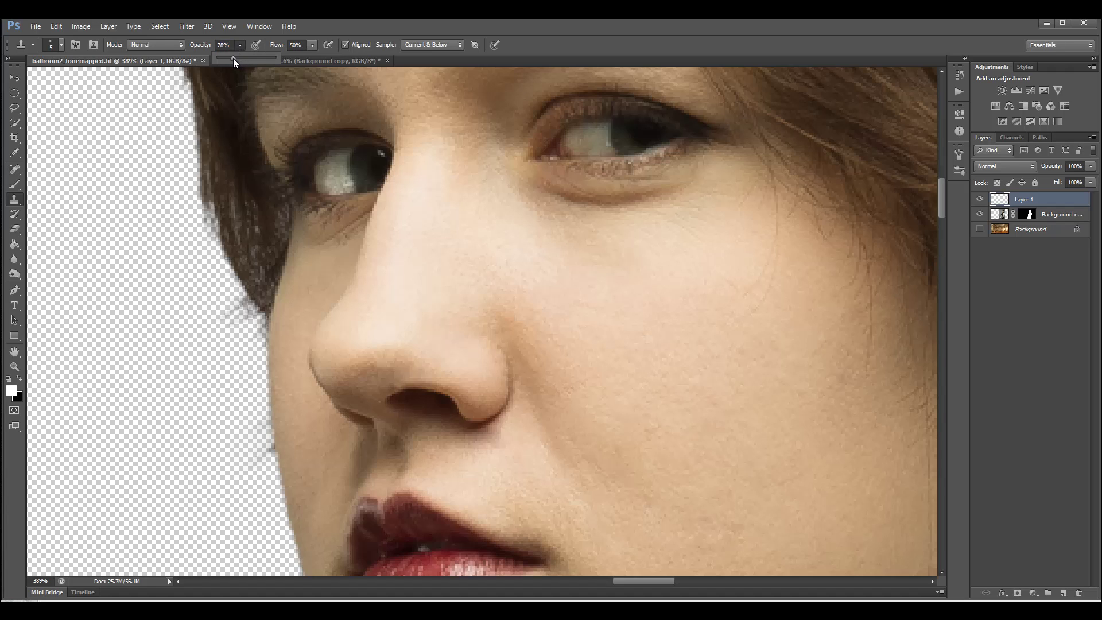
Step: Sample skin beside the nostril and clone it along the nostril's upper edge
{"action": "left_click", "coordinate": [385, 392], "text": "alt"}
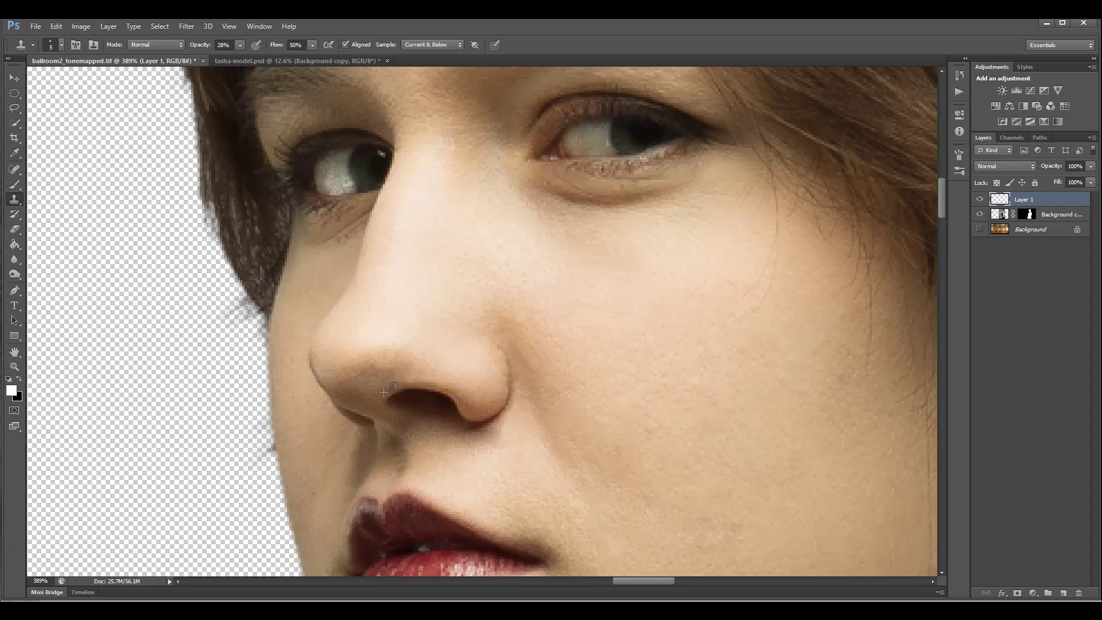
{"action": "left_click", "coordinate": [445, 394], "text": "alt"}
{"action": "left_click_drag", "start_coordinate": [394, 385], "coordinate": [407, 383]}
{"action": "scroll", "coordinate": [401, 402], "scroll_direction": "up", "scroll_amount": 8}
{"action": "scroll", "coordinate": [400, 404], "scroll_direction": "down", "scroll_amount": 4}
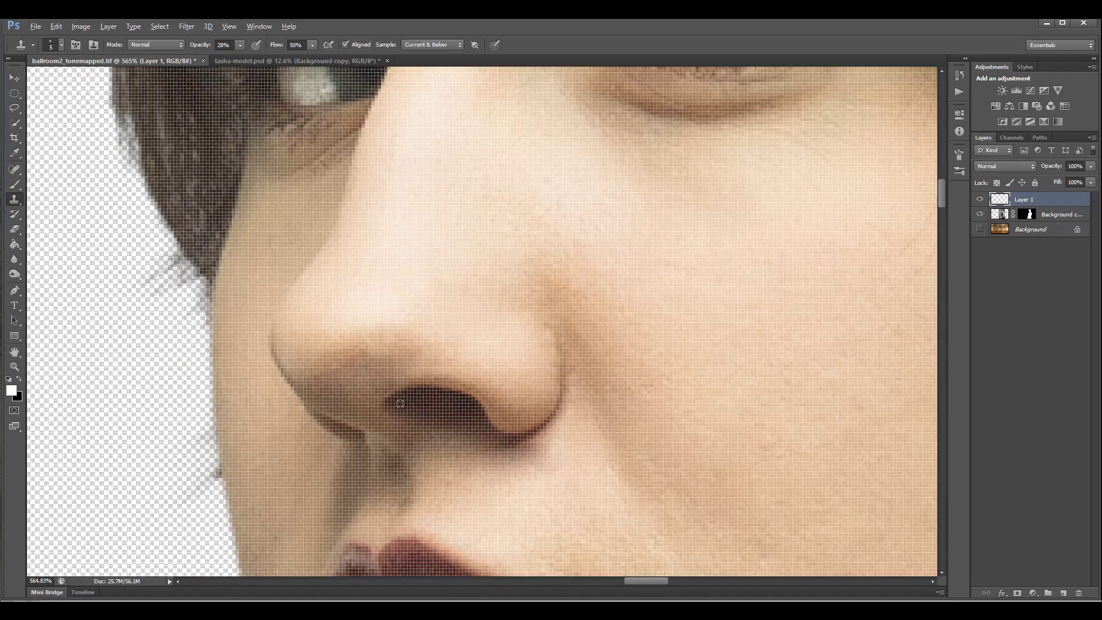
{"action": "scroll", "coordinate": [399, 403], "scroll_direction": "down", "scroll_amount": 3}
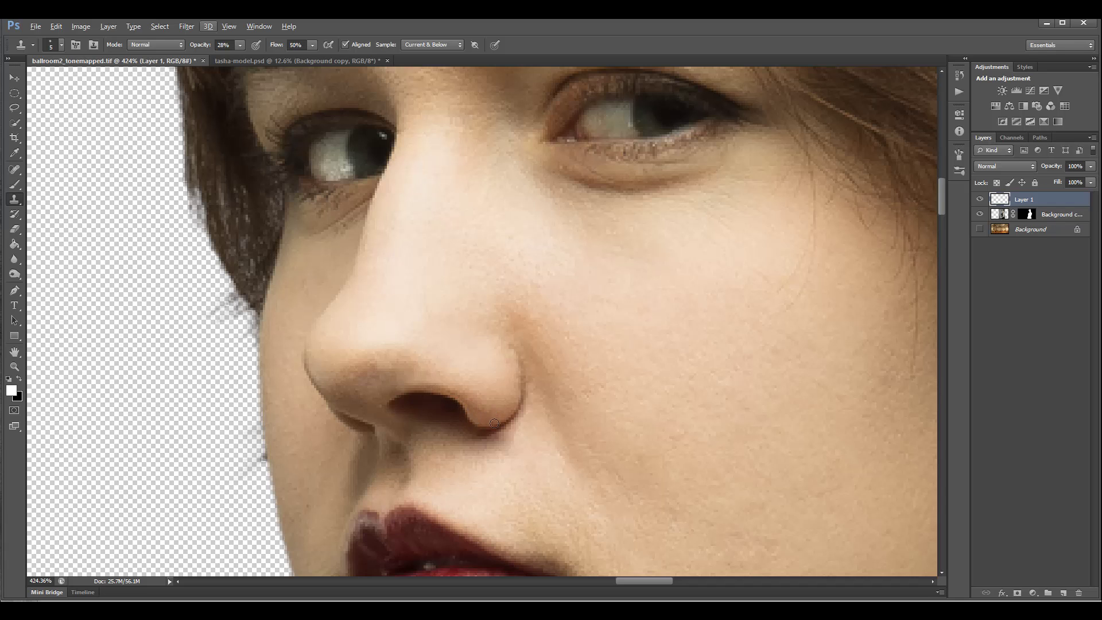
{"action": "scroll", "coordinate": [506, 302], "scroll_direction": "down", "scroll_amount": 1}
Step: Review the whole portrait, comparing the face and neck with Layer 1 hidden and shown
{"action": "scroll", "coordinate": [506, 302], "scroll_direction": "down", "scroll_amount": 15}
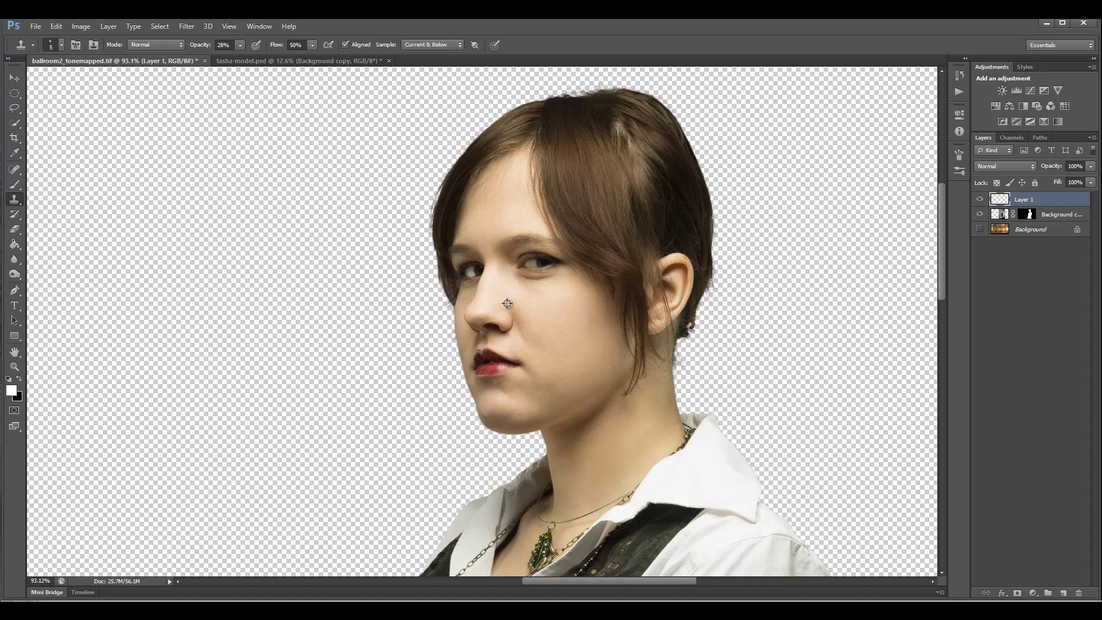
{"action": "scroll", "coordinate": [507, 303], "scroll_direction": "down", "scroll_amount": 1}
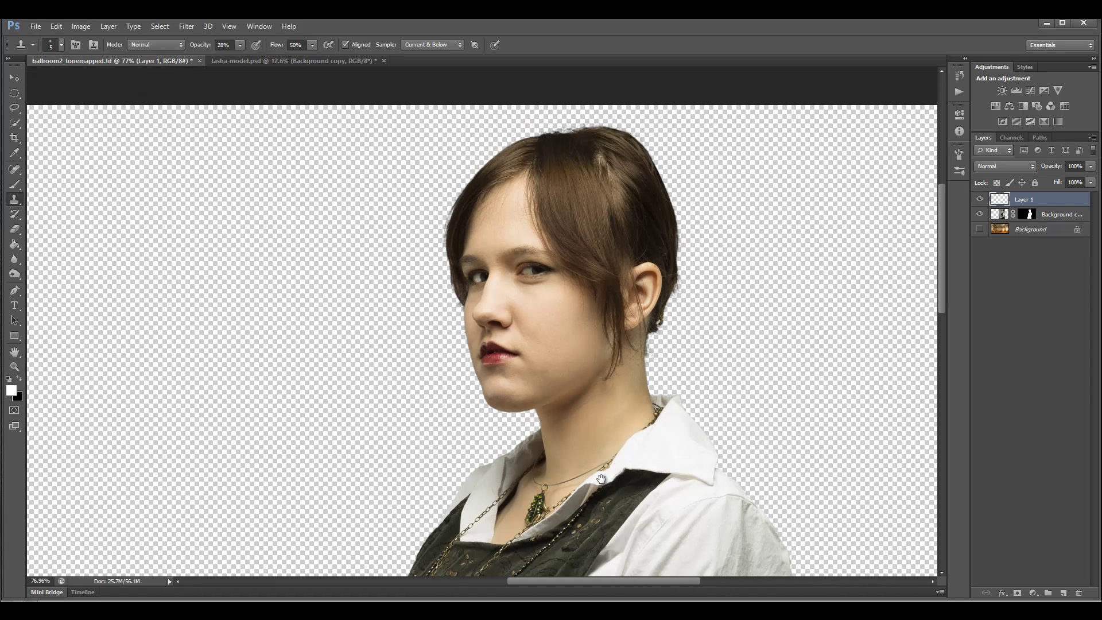
{"action": "mouse_move", "coordinate": [601, 479]}
{"action": "left_mouse_down"}
{"action": "mouse_move", "coordinate": [625, 194]}
{"action": "mouse_move", "coordinate": [622, 270]}
{"action": "left_mouse_up"}
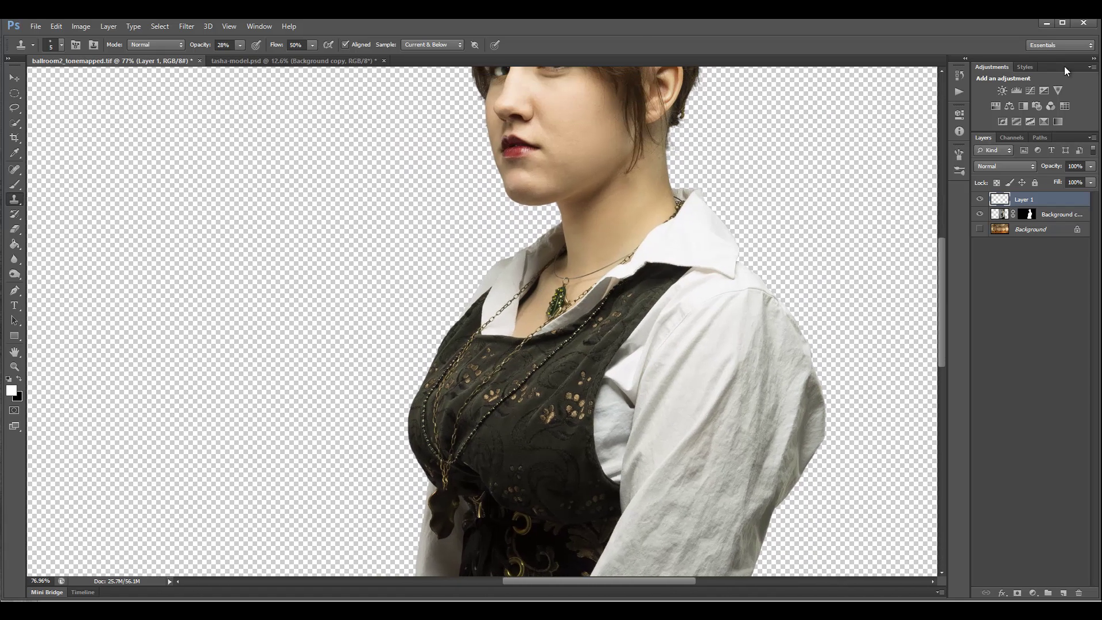
{"action": "left_click", "coordinate": [980, 199]}
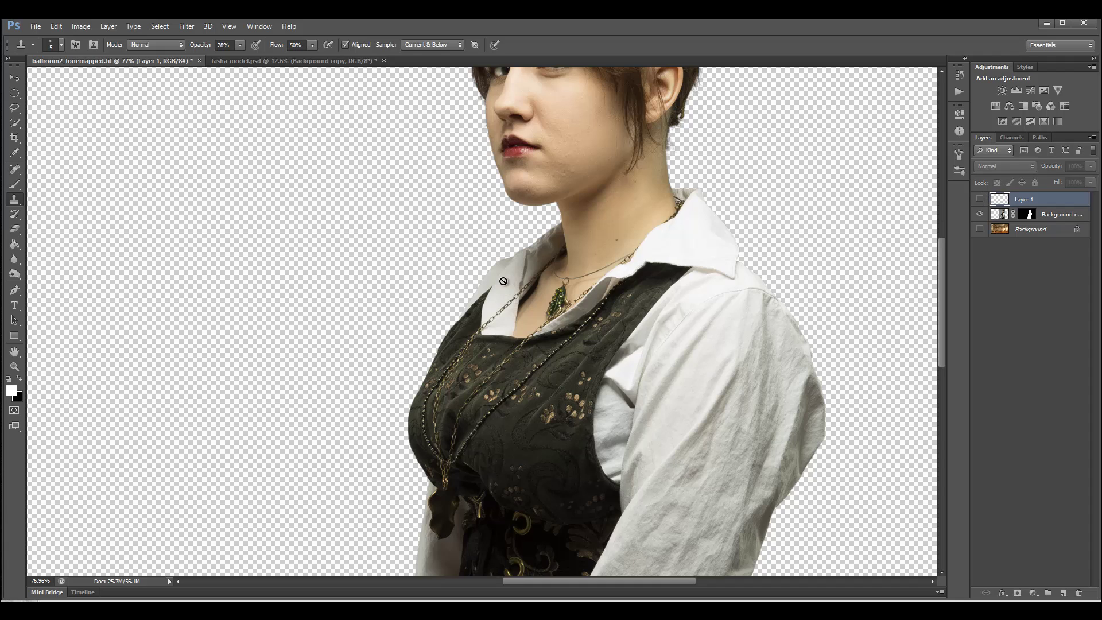
{"action": "left_click", "coordinate": [979, 199]}
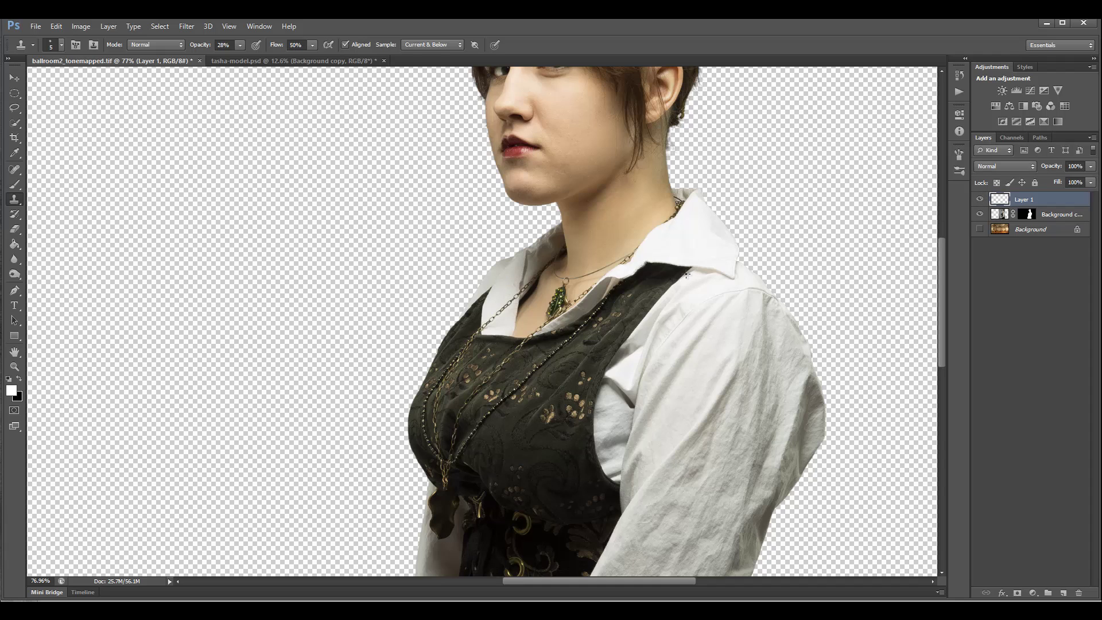
{"action": "left_click_drag", "start_coordinate": [623, 199], "coordinate": [570, 285]}
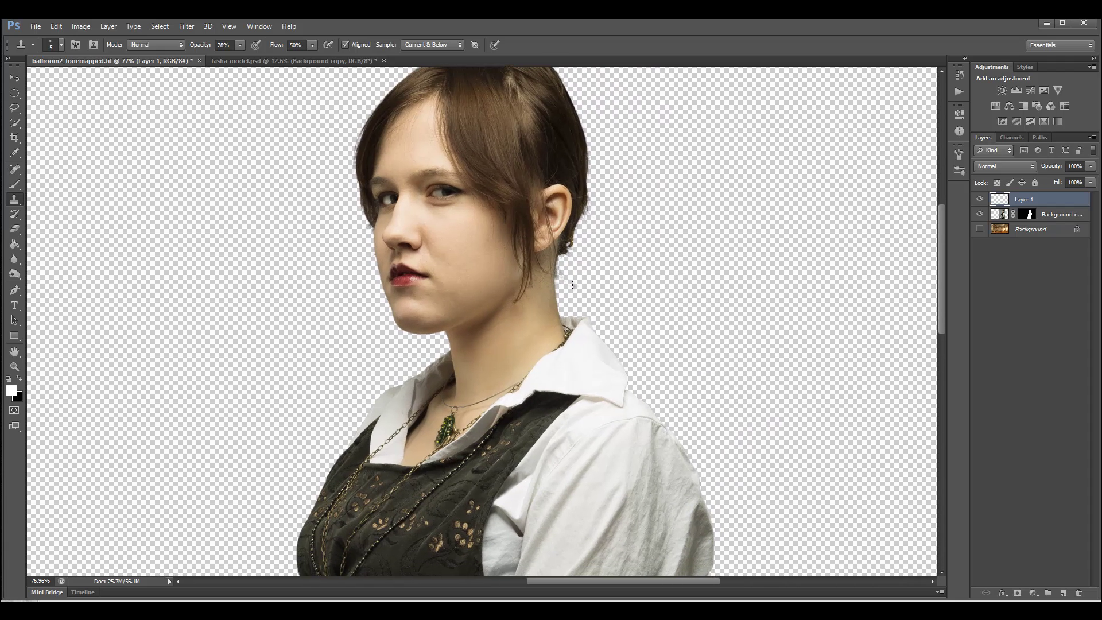
{"action": "scroll", "coordinate": [572, 284], "scroll_direction": "down", "scroll_amount": 4}
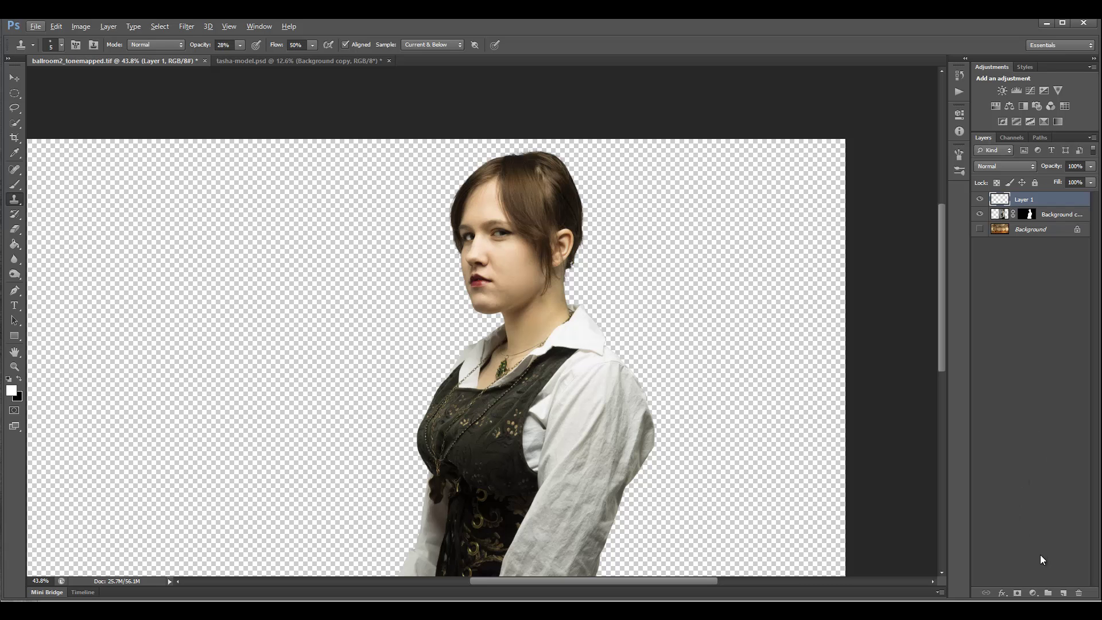
Step: Add a new layer above Layer 1 and fill it with 50% Gray in Normal mode at 100% opacity
{"action": "left_click", "coordinate": [1063, 593]}
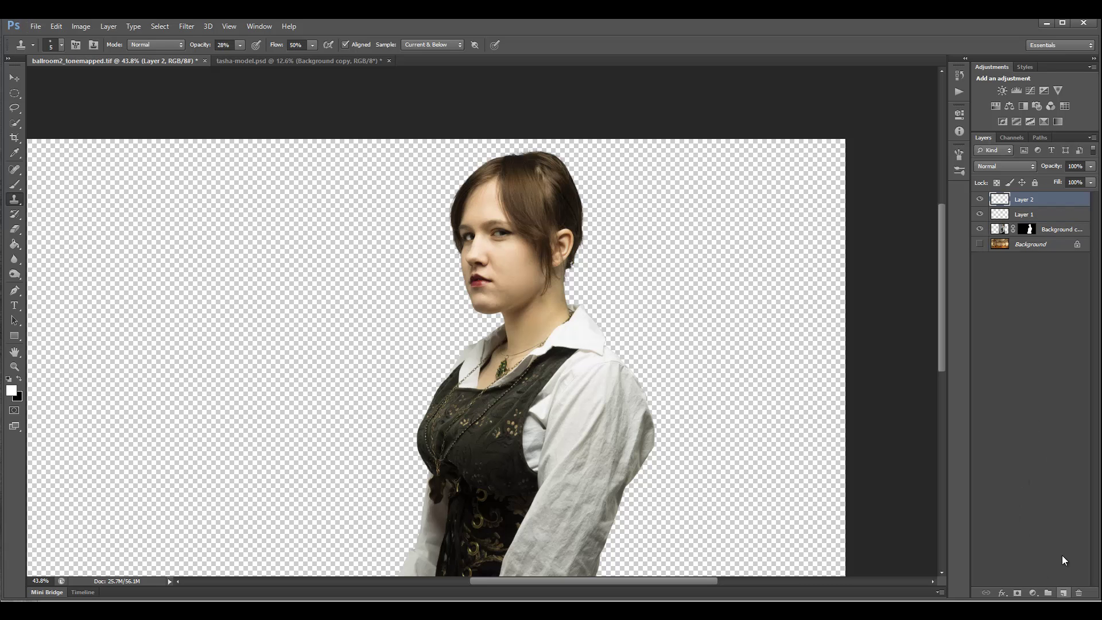
{"action": "left_click", "coordinate": [81, 27]}
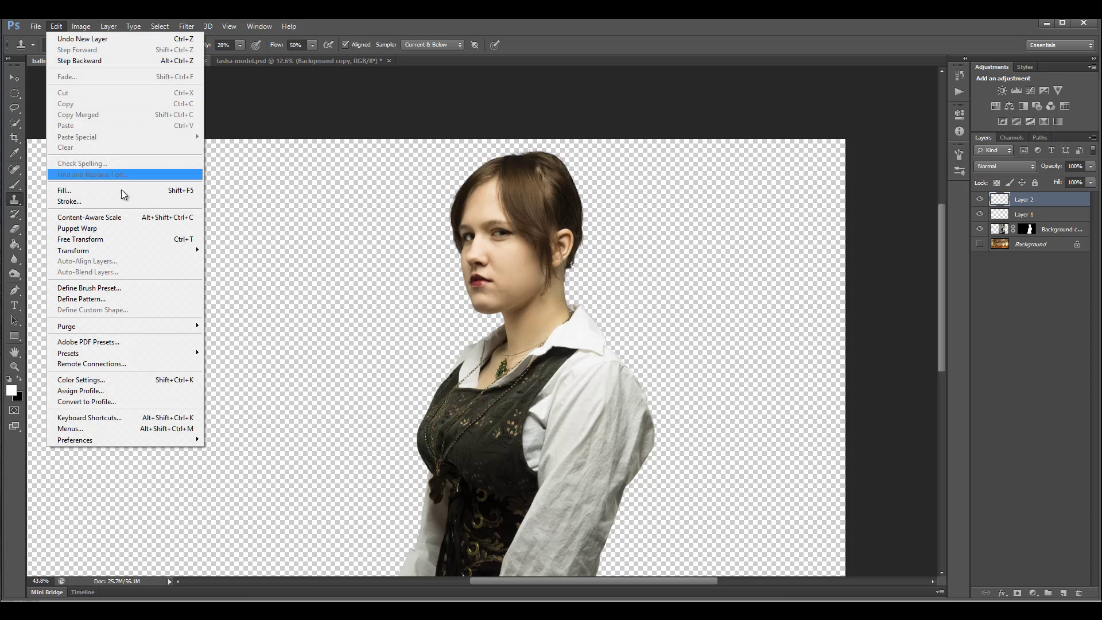
{"action": "left_click", "coordinate": [128, 191]}
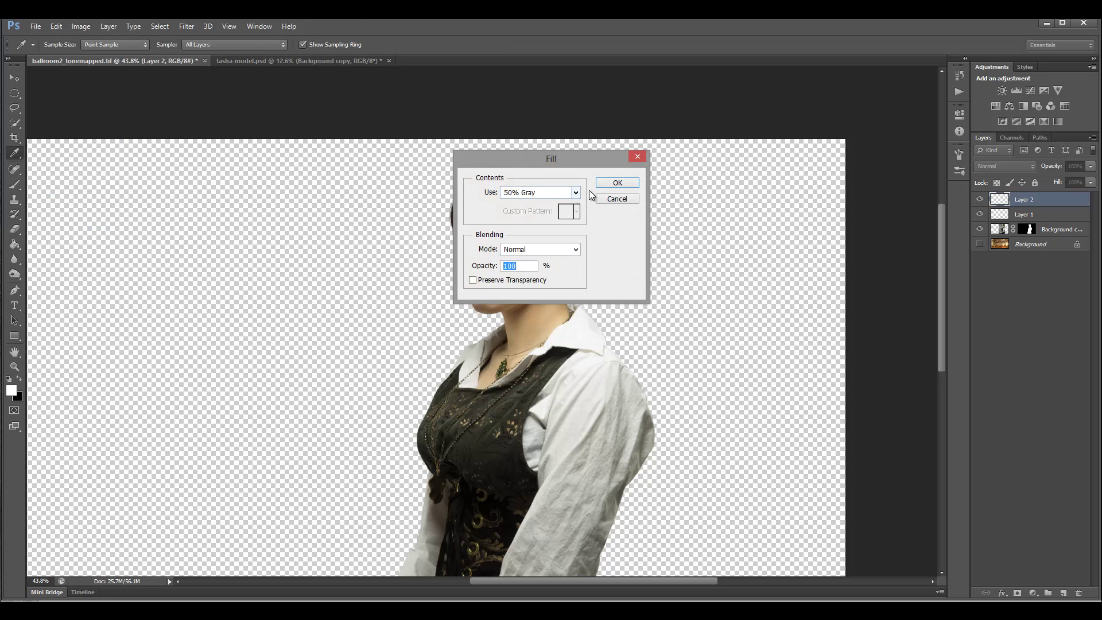
{"action": "left_click", "coordinate": [617, 182]}
Step: Set the gray layer's blend mode to Soft Light and make Layer 1 the active layer
{"action": "key", "text": "s"}
{"action": "left_click", "coordinate": [1002, 167]}
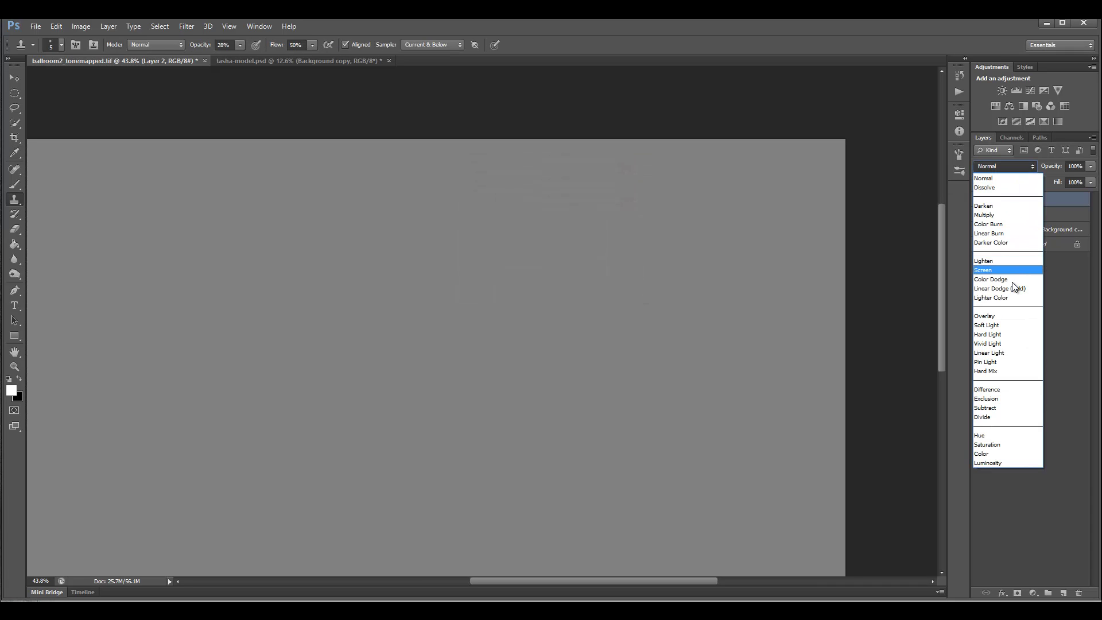
{"action": "left_click", "coordinate": [1000, 325]}
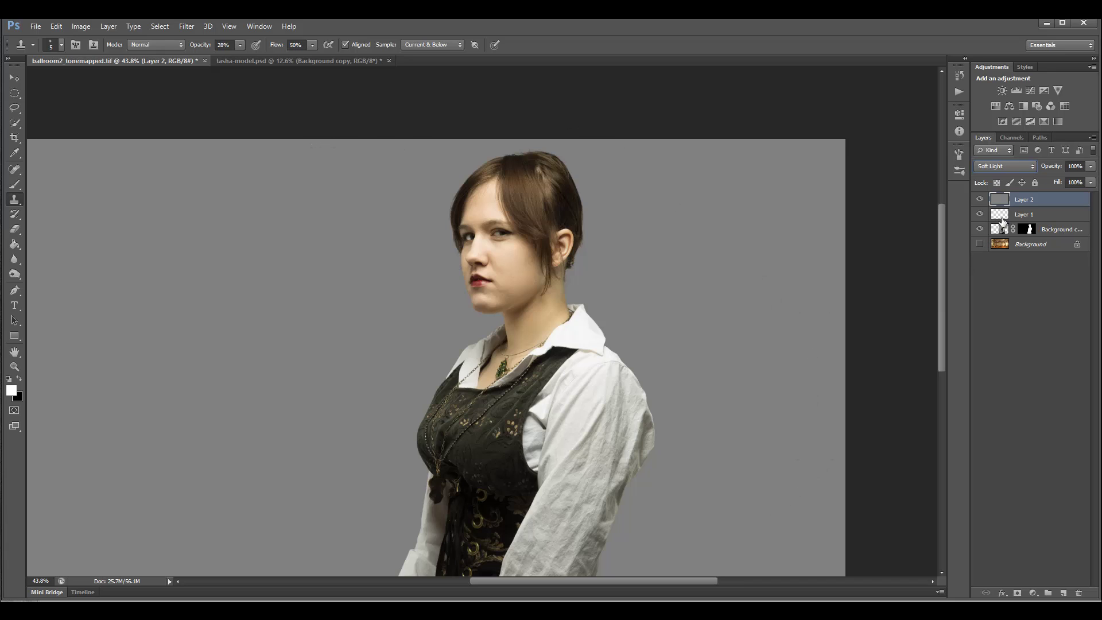
{"action": "left_click", "coordinate": [1061, 216]}
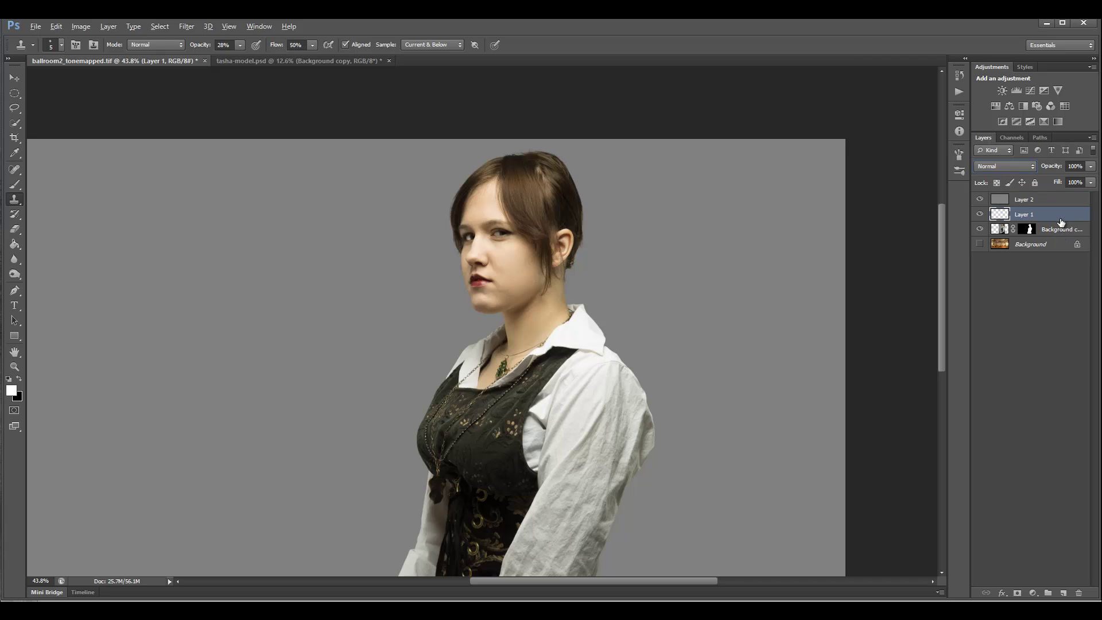
Step: Clip Layer 1 and the gray Layer 2 to the masked model layer beneath them
{"action": "left_click_drag", "start_coordinate": [1060, 222], "coordinate": [1073, 220]}
{"action": "left_click", "coordinate": [1072, 218], "text": "alt"}
{"action": "left_click", "coordinate": [1069, 202], "text": "alt"}
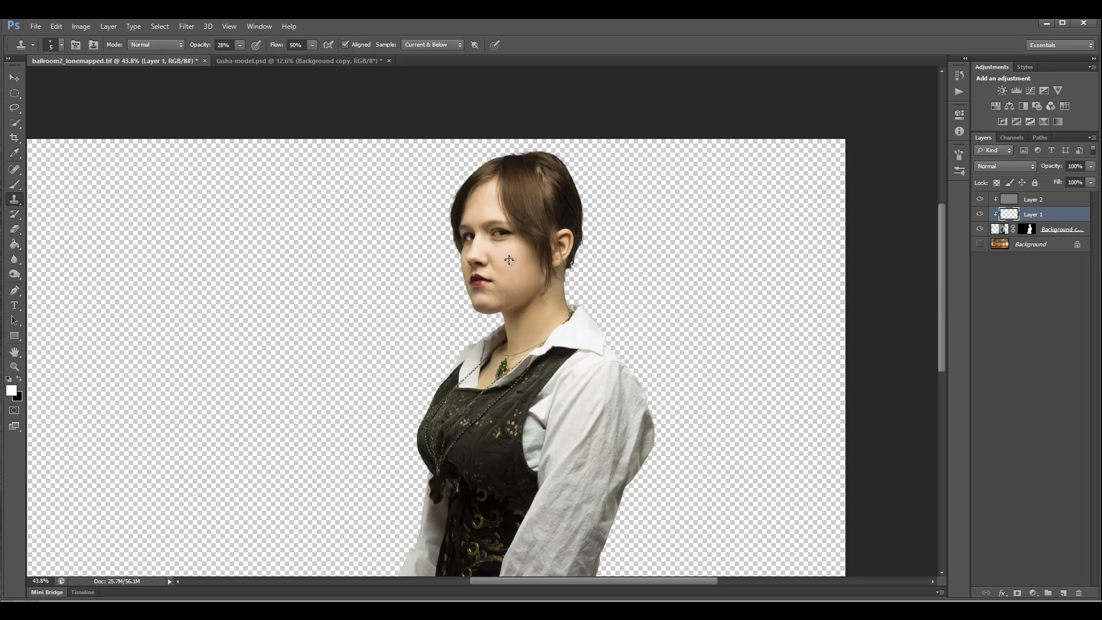
Step: Make Layer 2 active and set up the Brush tool with black as the foreground color and 13% opacity
{"action": "scroll", "coordinate": [509, 259], "scroll_direction": "up", "scroll_amount": 5}
{"action": "scroll", "coordinate": [511, 260], "scroll_direction": "down", "scroll_amount": 3}
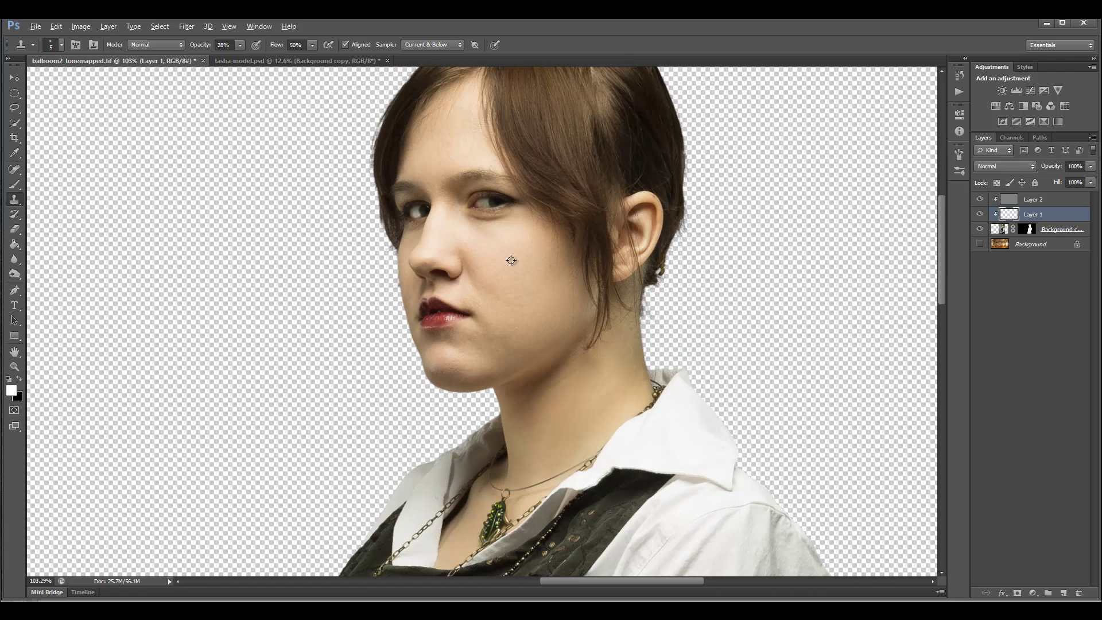
{"action": "scroll", "coordinate": [518, 271], "scroll_direction": "up", "scroll_amount": 3}
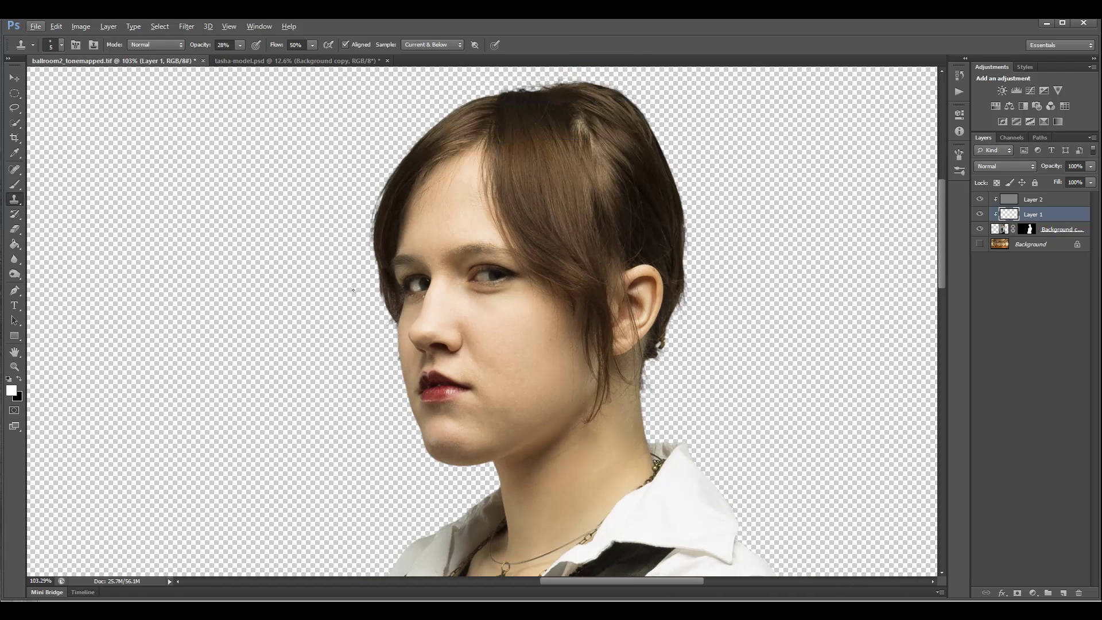
{"action": "left_click", "coordinate": [1028, 199]}
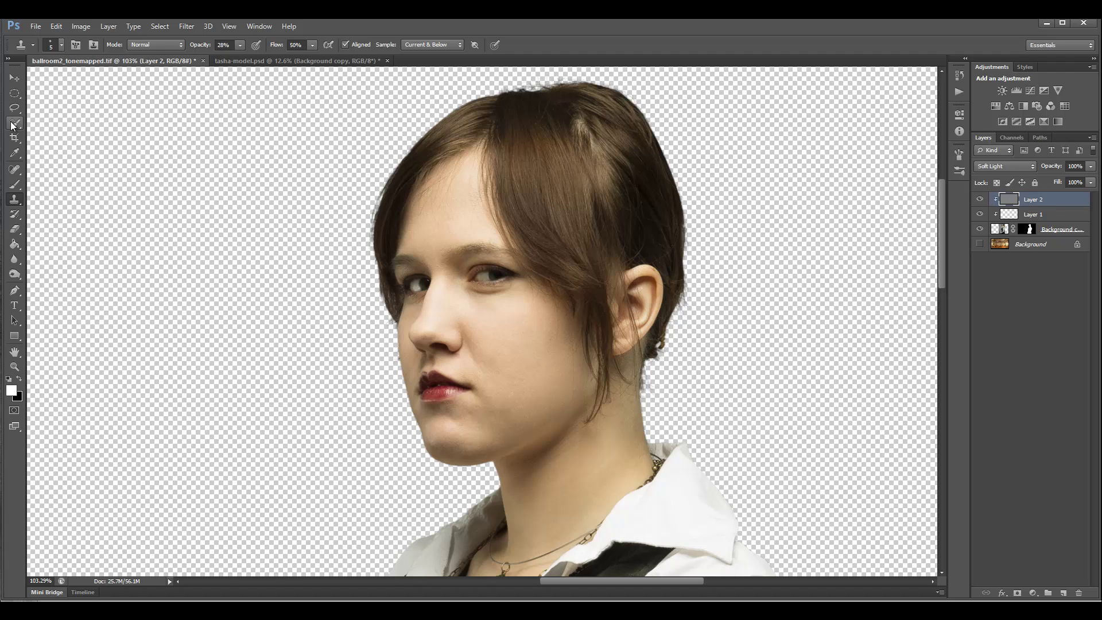
{"action": "left_click", "coordinate": [14, 184]}
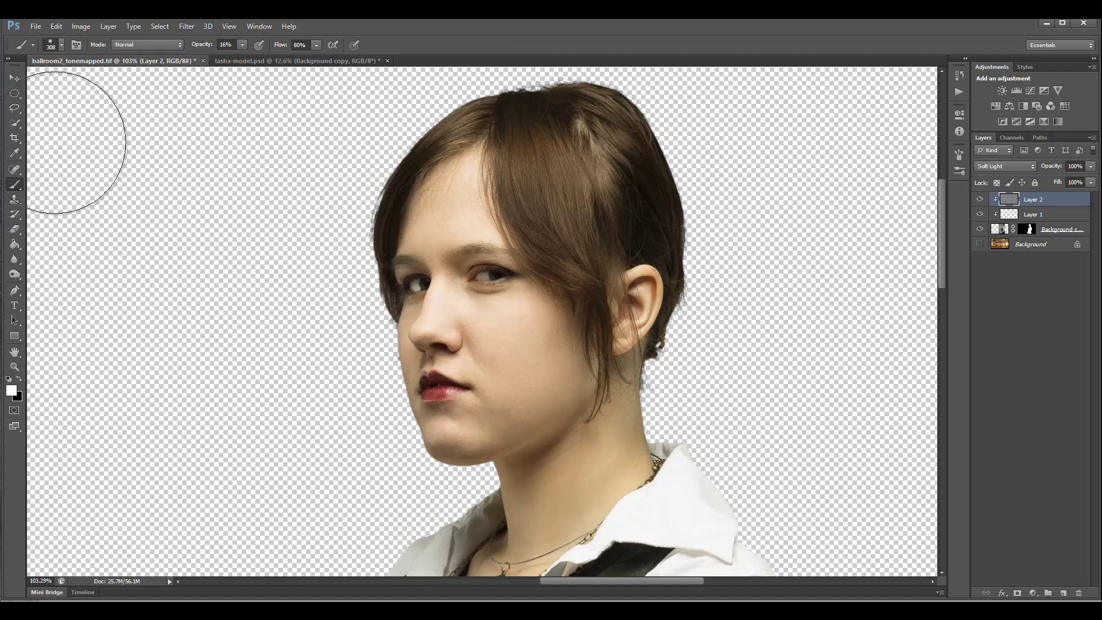
{"action": "left_click", "coordinate": [20, 379]}
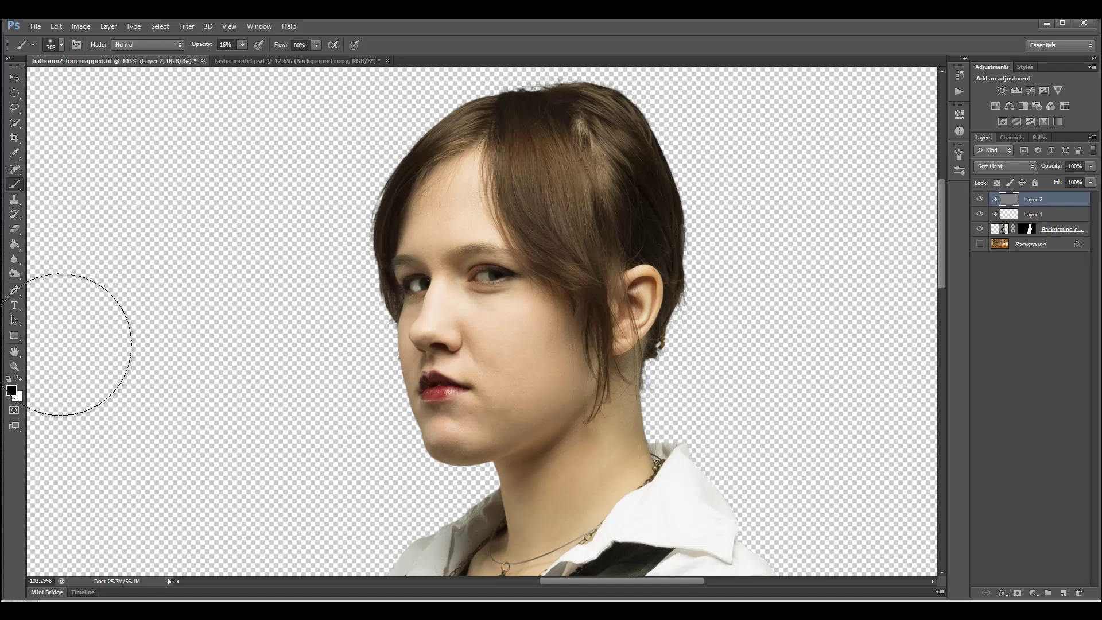
{"action": "left_click", "coordinate": [241, 44]}
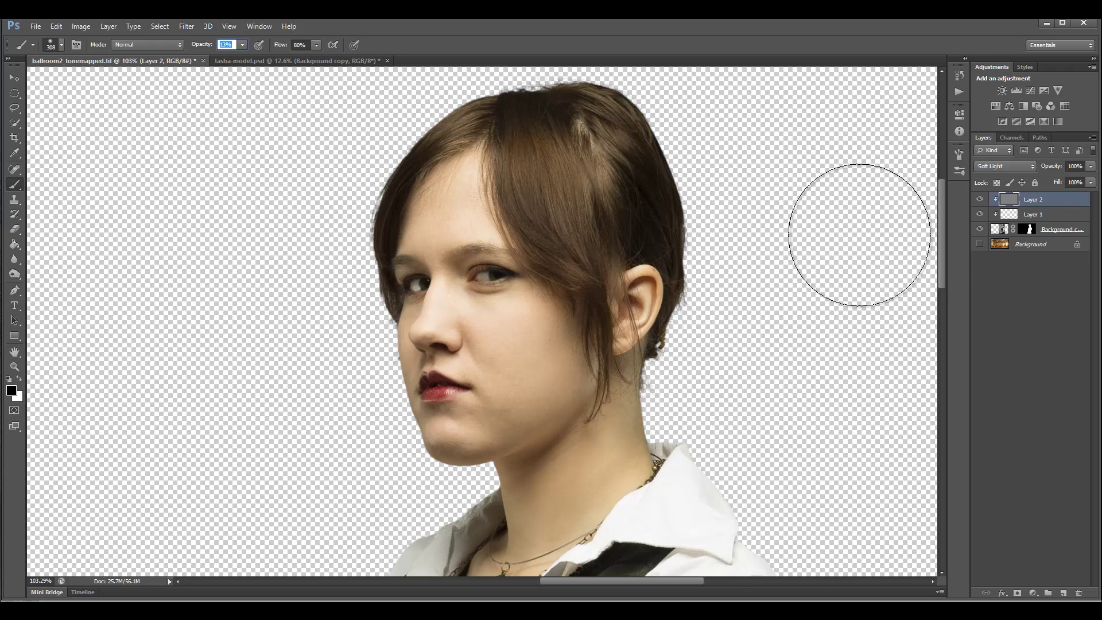
{"action": "left_click", "coordinate": [858, 262]}
Step: Darken the front edge of the face, the lips and the jawline with a 70 px black brush on Layer 2
{"action": "key", "text": "bracketleft"}
{"action": "key", "text": "bracketleft"}
{"action": "key", "text": "bracketleft"}
{"action": "key", "text": "bracketleft"}
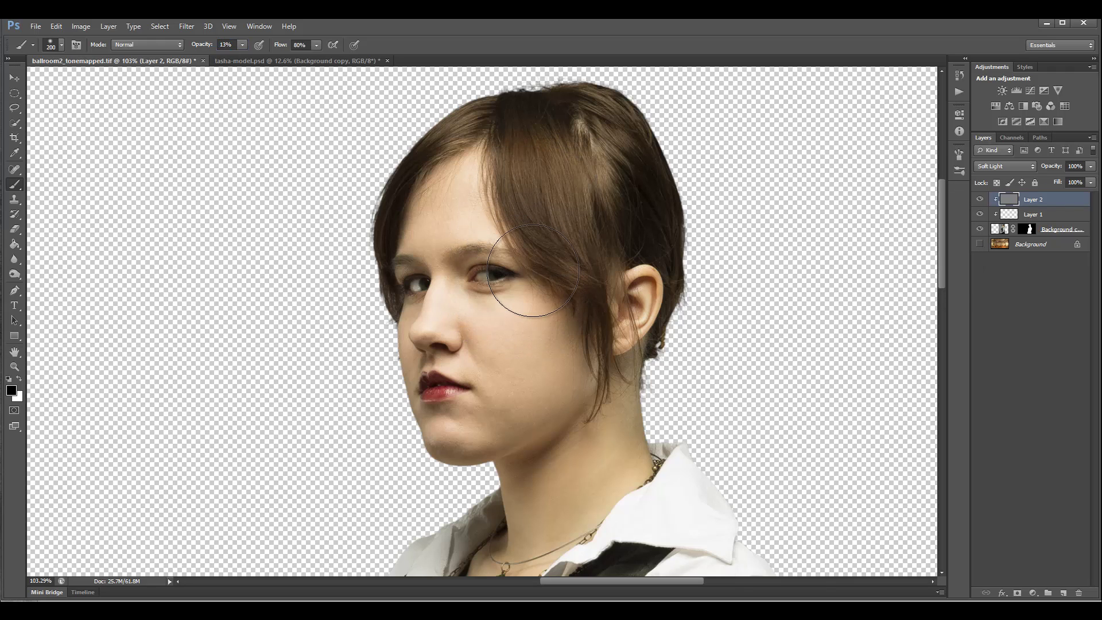
{"action": "key", "text": "bracketleft"}
{"action": "key", "text": "bracketleft"}
{"action": "key", "text": "bracketleft"}
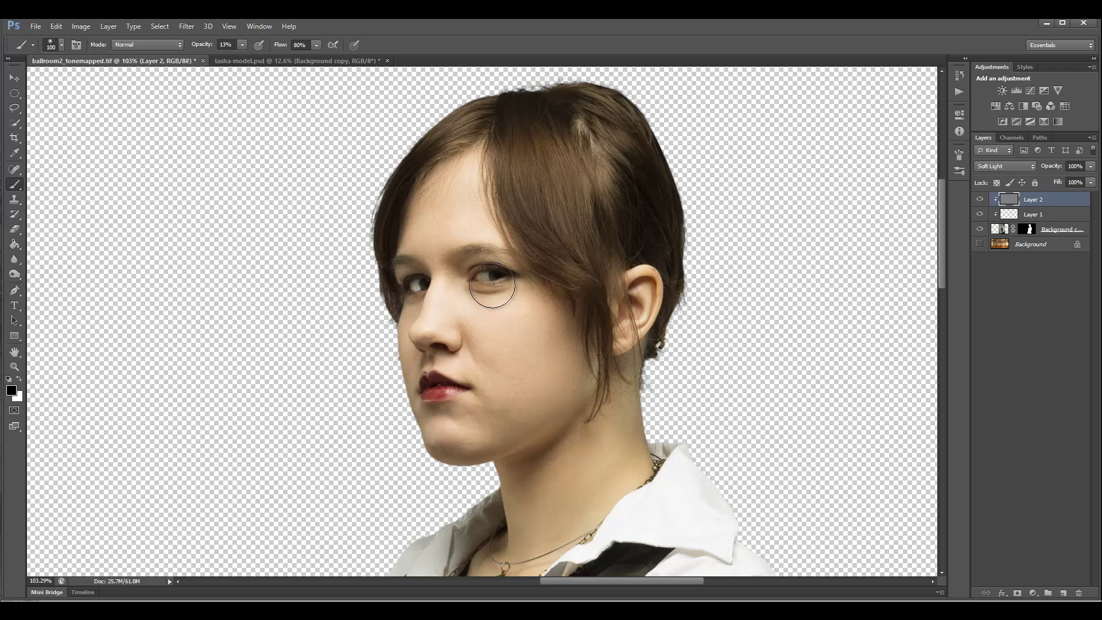
{"action": "key", "text": "bracketleft"}
{"action": "key", "text": "bracketleft"}
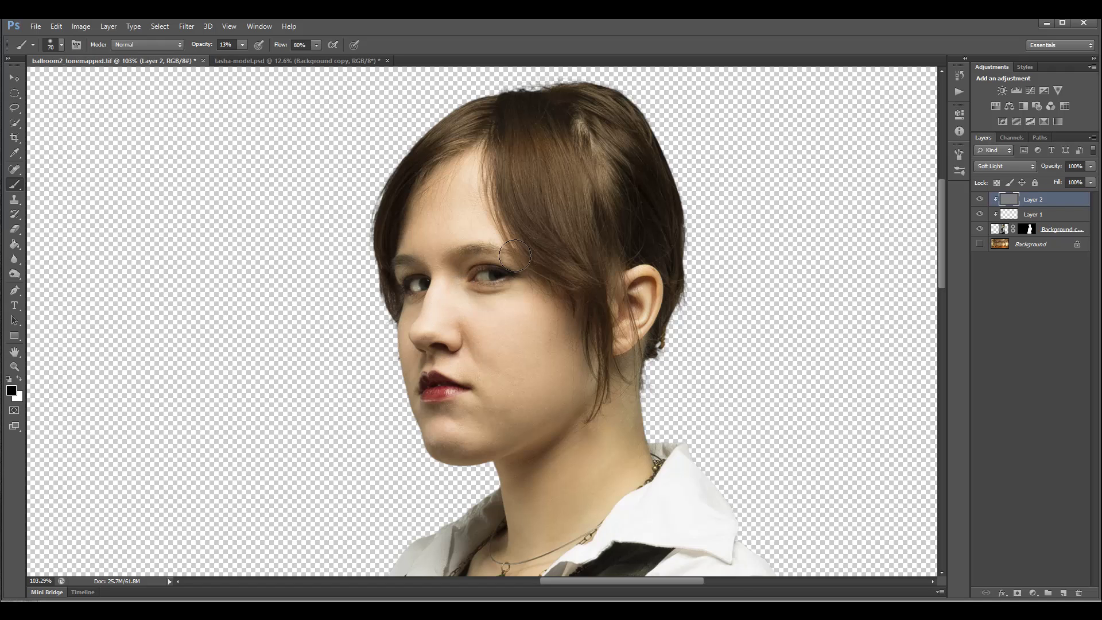
{"action": "mouse_move", "coordinate": [413, 309]}
{"action": "left_mouse_down"}
{"action": "mouse_move", "coordinate": [415, 370]}
{"action": "mouse_move", "coordinate": [405, 349]}
{"action": "mouse_move", "coordinate": [434, 445]}
{"action": "mouse_move", "coordinate": [421, 410]}
{"action": "left_mouse_up"}
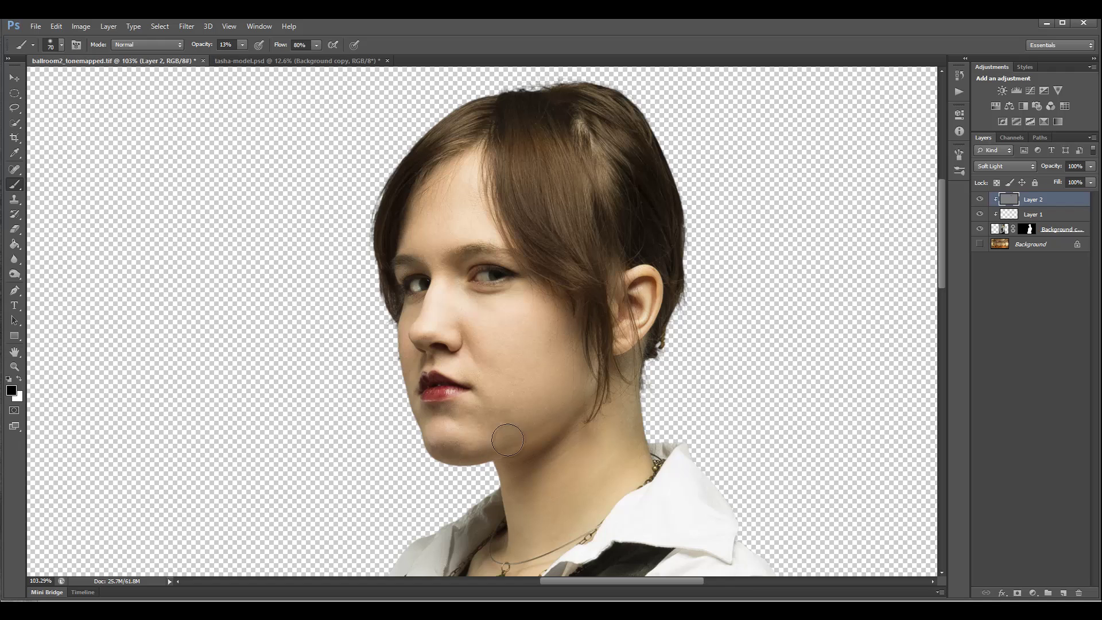
{"action": "mouse_move", "coordinate": [452, 402]}
{"action": "left_mouse_down"}
{"action": "mouse_move", "coordinate": [416, 384]}
{"action": "mouse_move", "coordinate": [459, 389]}
{"action": "left_mouse_up"}
{"action": "mouse_move", "coordinate": [487, 459]}
{"action": "left_mouse_down"}
{"action": "mouse_move", "coordinate": [534, 448]}
{"action": "mouse_move", "coordinate": [599, 373]}
{"action": "mouse_move", "coordinate": [466, 483]}
{"action": "mouse_move", "coordinate": [589, 362]}
{"action": "mouse_move", "coordinate": [573, 371]}
{"action": "mouse_move", "coordinate": [582, 353]}
{"action": "mouse_move", "coordinate": [573, 354]}
{"action": "mouse_move", "coordinate": [514, 384]}
{"action": "mouse_move", "coordinate": [598, 333]}
{"action": "mouse_move", "coordinate": [501, 398]}
{"action": "mouse_move", "coordinate": [581, 310]}
{"action": "mouse_move", "coordinate": [546, 381]}
{"action": "mouse_move", "coordinate": [571, 330]}
{"action": "mouse_move", "coordinate": [523, 382]}
{"action": "mouse_move", "coordinate": [576, 340]}
{"action": "mouse_move", "coordinate": [547, 383]}
{"action": "mouse_move", "coordinate": [583, 364]}
{"action": "mouse_move", "coordinate": [497, 426]}
{"action": "mouse_move", "coordinate": [499, 384]}
{"action": "mouse_move", "coordinate": [566, 380]}
{"action": "mouse_move", "coordinate": [465, 352]}
{"action": "mouse_move", "coordinate": [487, 407]}
{"action": "mouse_move", "coordinate": [514, 428]}
{"action": "mouse_move", "coordinate": [580, 366]}
{"action": "mouse_move", "coordinate": [474, 471]}
{"action": "mouse_move", "coordinate": [598, 391]}
{"action": "mouse_move", "coordinate": [627, 338]}
{"action": "mouse_move", "coordinate": [614, 443]}
{"action": "mouse_move", "coordinate": [628, 371]}
{"action": "mouse_move", "coordinate": [645, 491]}
{"action": "mouse_move", "coordinate": [624, 375]}
{"action": "mouse_move", "coordinate": [633, 470]}
{"action": "mouse_move", "coordinate": [550, 526]}
{"action": "mouse_move", "coordinate": [537, 459]}
{"action": "mouse_move", "coordinate": [494, 569]}
{"action": "mouse_move", "coordinate": [568, 436]}
{"action": "mouse_move", "coordinate": [571, 508]}
{"action": "mouse_move", "coordinate": [608, 474]}
{"action": "left_mouse_up"}
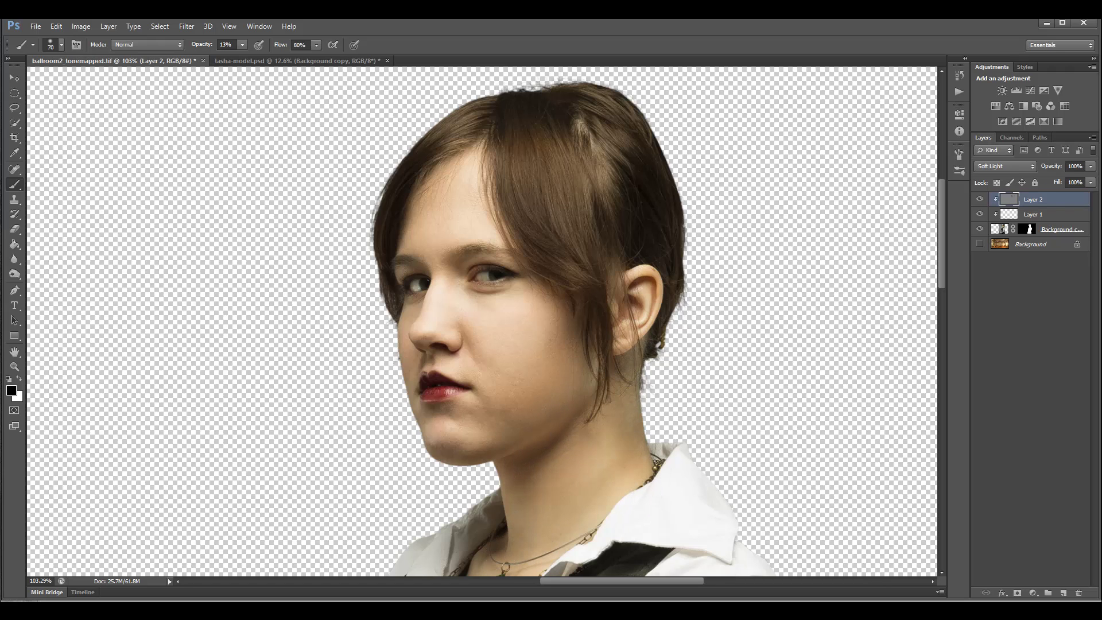
Step: Show the Background layer and darken the neck below the jaw with the 70 px black brush
{"action": "left_click", "coordinate": [980, 244]}
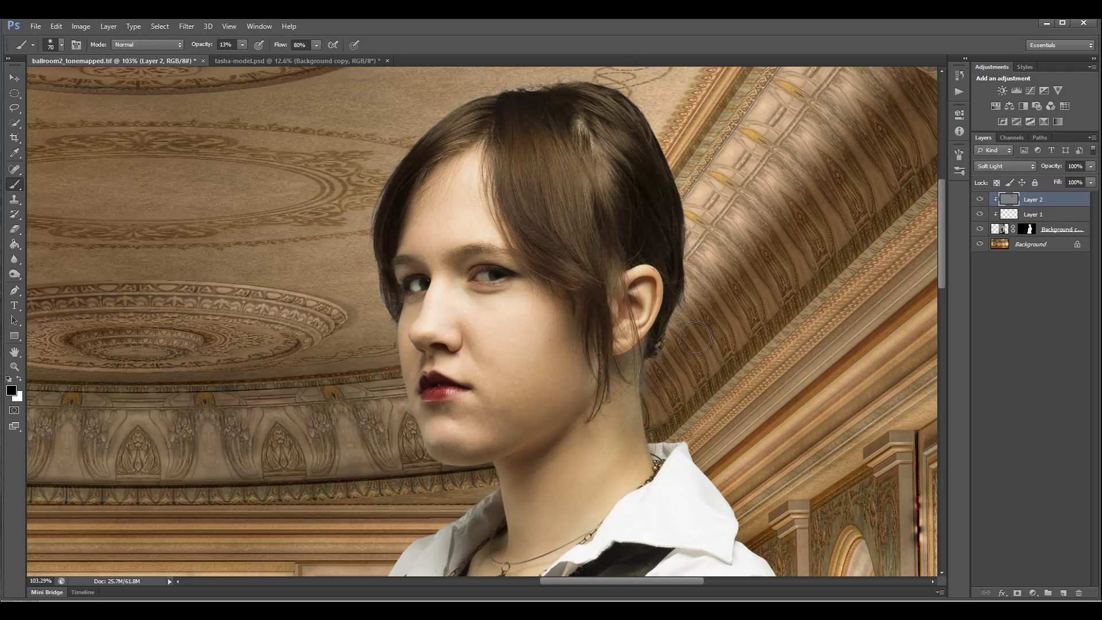
{"action": "scroll", "coordinate": [585, 367], "scroll_direction": "down", "scroll_amount": 4, "text": "alt"}
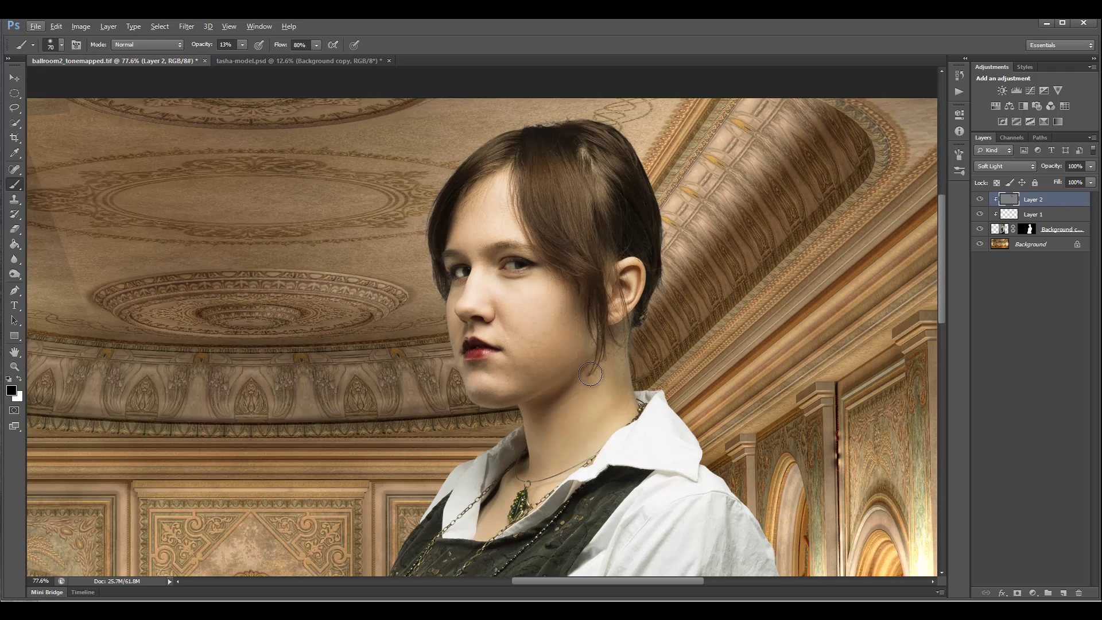
{"action": "scroll", "coordinate": [590, 374], "scroll_direction": "down", "scroll_amount": 3}
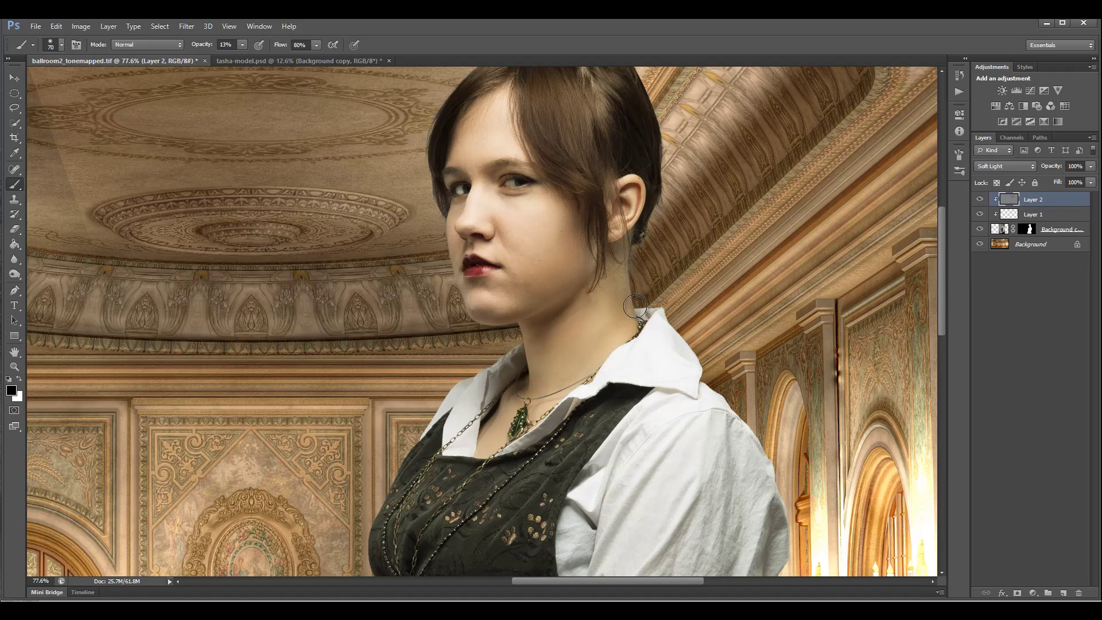
{"action": "mouse_move", "coordinate": [591, 335]}
{"action": "left_mouse_down"}
{"action": "mouse_move", "coordinate": [595, 287]}
{"action": "mouse_move", "coordinate": [579, 344]}
{"action": "left_mouse_up"}
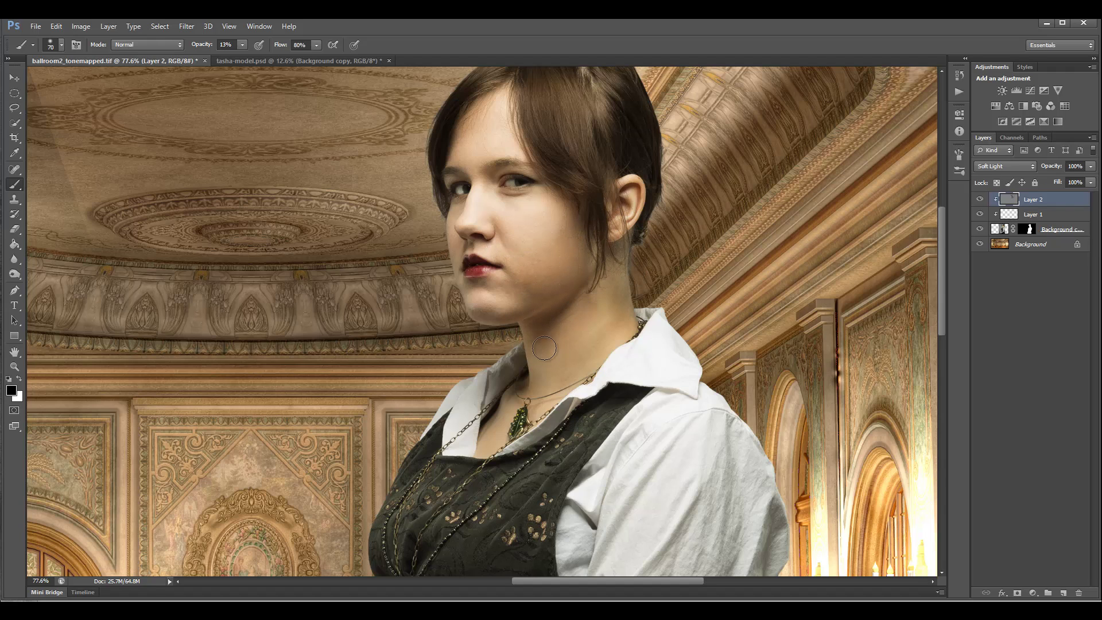
{"action": "scroll", "coordinate": [647, 323], "scroll_direction": "down", "scroll_amount": 3}
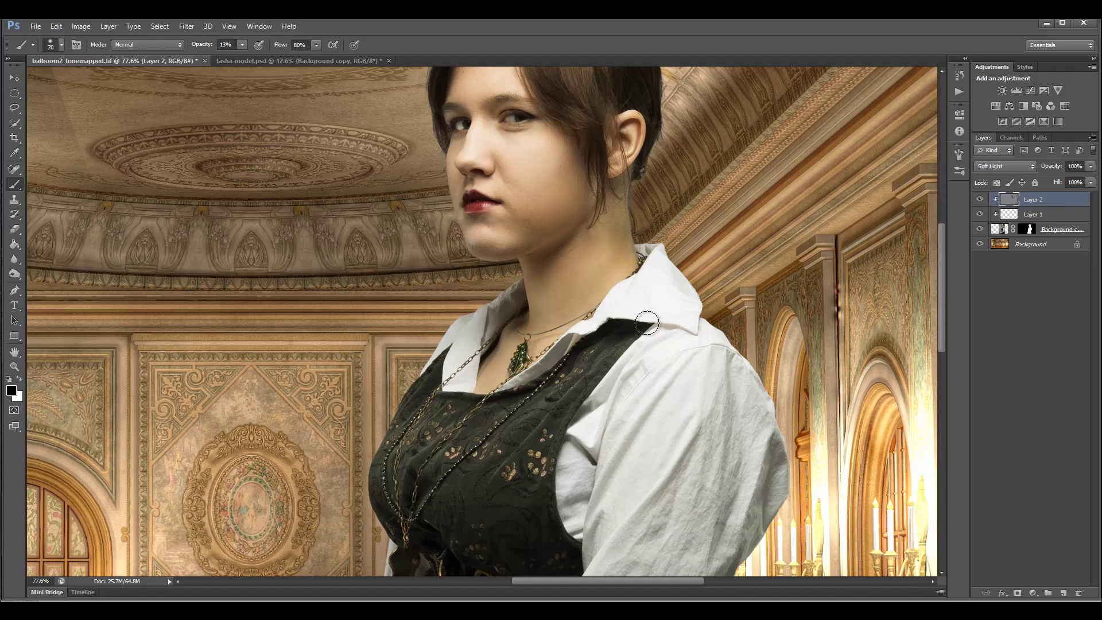
Step: Darken the back edge of the model around the hair, shoulder and sleeve with a 600 px black brush
{"action": "scroll", "coordinate": [647, 323], "scroll_direction": "down", "scroll_amount": 8}
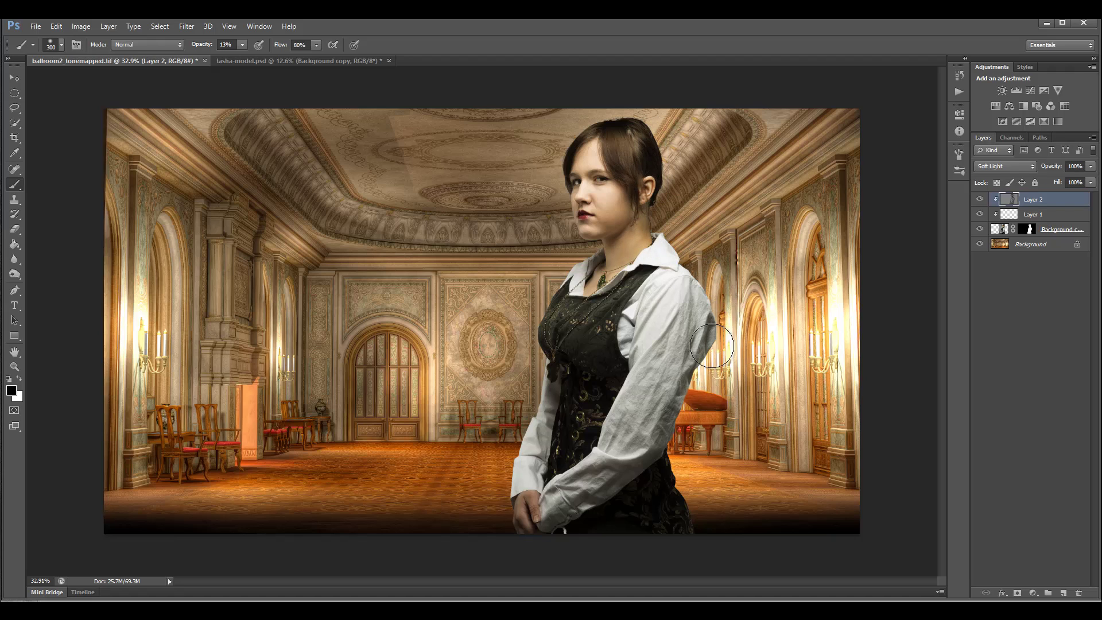
{"action": "key", "text": "bracketright"}
{"action": "key", "text": "bracketright"}
{"action": "key", "text": "bracketright"}
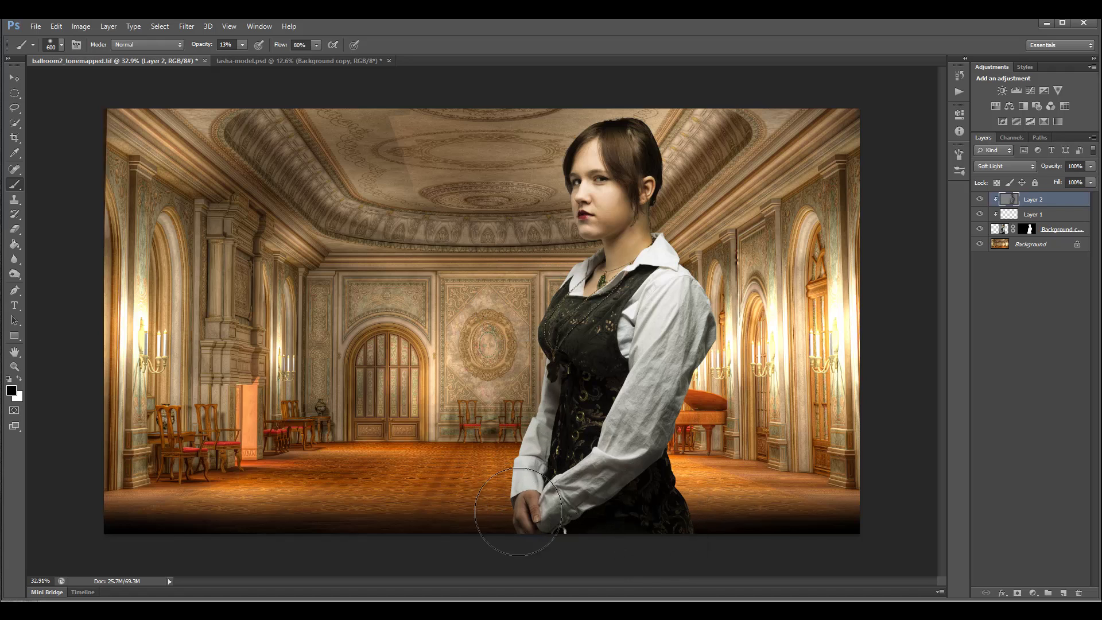
{"action": "left_click_drag", "start_coordinate": [693, 143], "coordinate": [723, 181]}
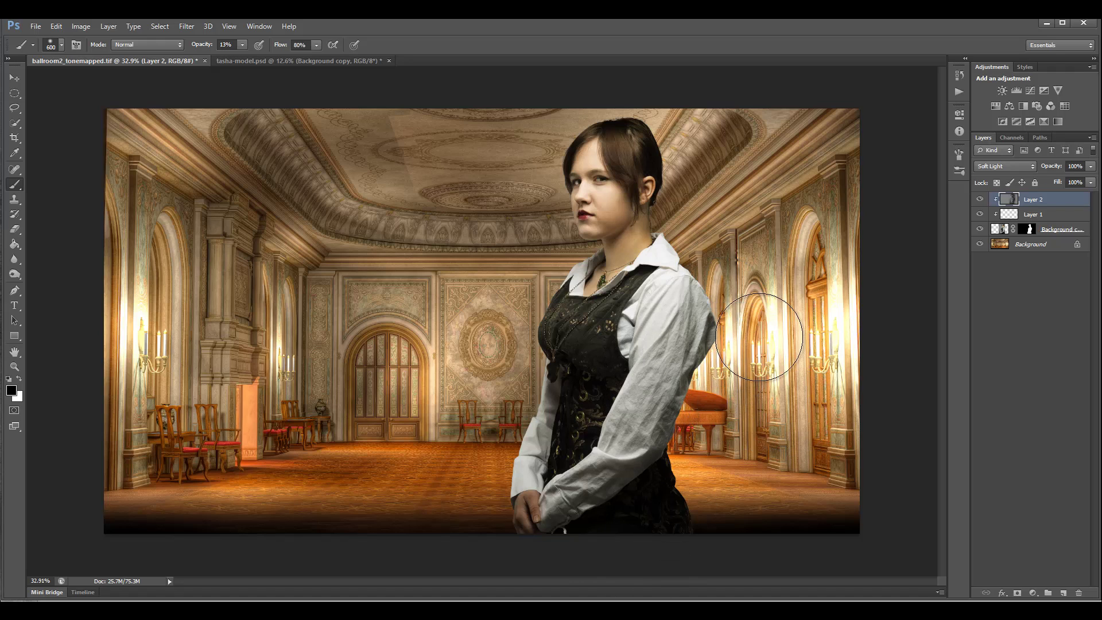
{"action": "mouse_move", "coordinate": [698, 277]}
{"action": "left_mouse_down"}
{"action": "mouse_move", "coordinate": [712, 349]}
{"action": "mouse_move", "coordinate": [692, 306]}
{"action": "left_mouse_up"}
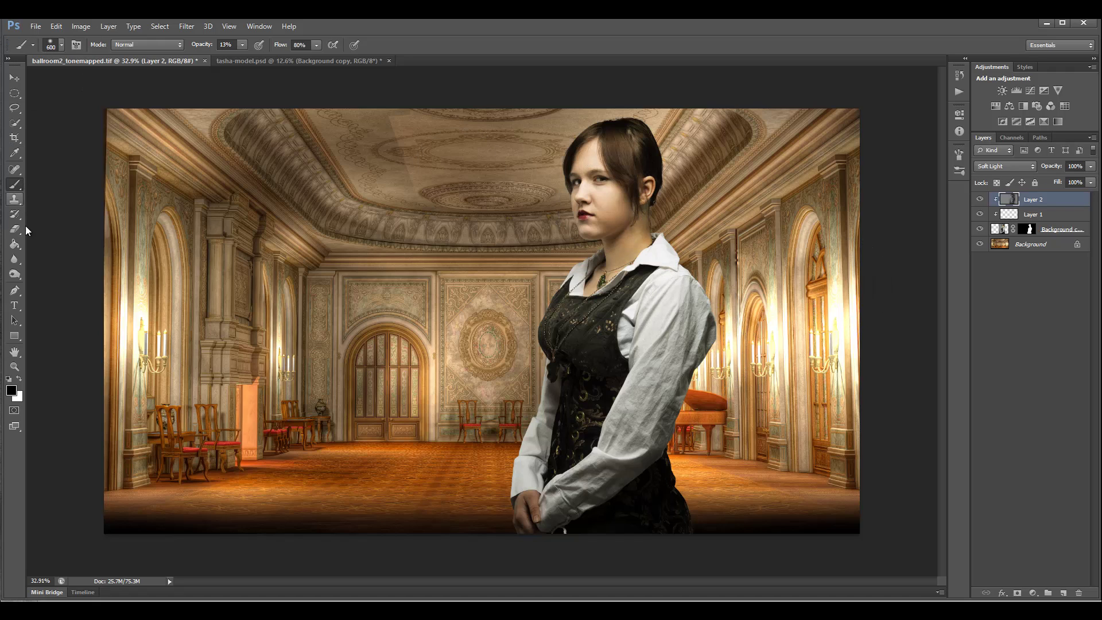
Step: Switch the foreground to white and lighten the shoulder and upper sleeve, reducing the brush to 150 px
{"action": "left_click", "coordinate": [20, 377]}
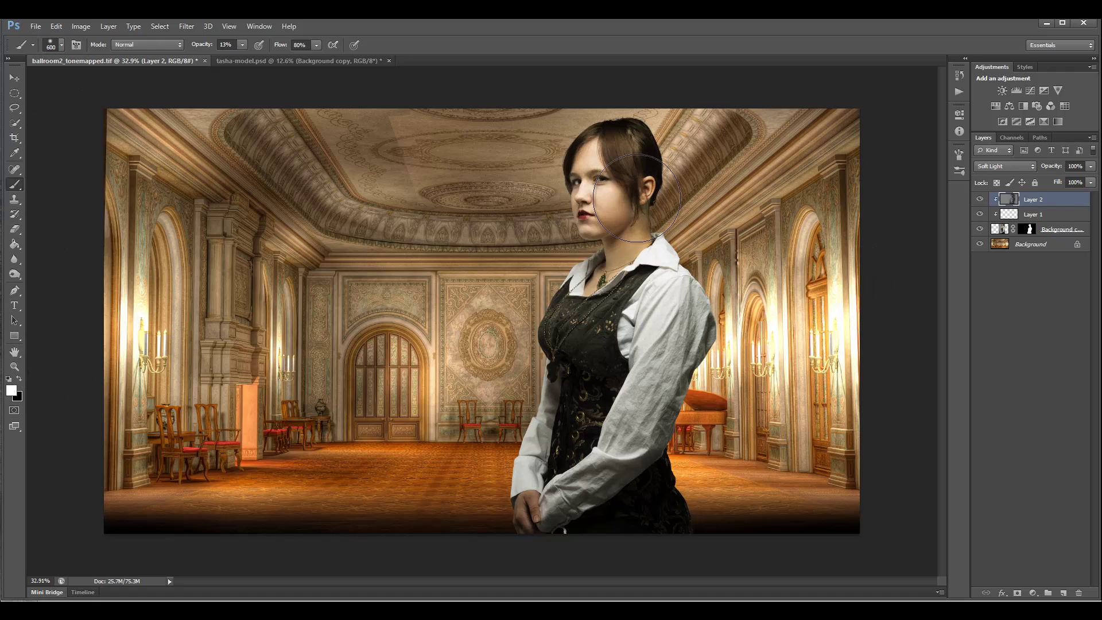
{"action": "mouse_move", "coordinate": [689, 286]}
{"action": "left_mouse_down"}
{"action": "mouse_move", "coordinate": [674, 287]}
{"action": "mouse_move", "coordinate": [672, 261]}
{"action": "mouse_move", "coordinate": [723, 339]}
{"action": "mouse_move", "coordinate": [682, 292]}
{"action": "left_mouse_up"}
{"action": "key", "text": "bracketleft"}
{"action": "key", "text": "bracketleft"}
{"action": "key", "text": "bracketleft"}
{"action": "key", "text": "bracketleft"}
{"action": "key", "text": "bracketleft"}
{"action": "key", "text": "bracketleft"}
{"action": "key", "text": "bracketleft"}
{"action": "mouse_move", "coordinate": [714, 328]}
{"action": "left_mouse_down"}
{"action": "mouse_move", "coordinate": [690, 283]}
{"action": "mouse_move", "coordinate": [708, 337]}
{"action": "left_mouse_up"}
{"action": "left_click_drag", "start_coordinate": [685, 289], "coordinate": [658, 397]}
Step: Brighten the white of the eye nearer the ear with a 9 px white brush on Layer 2
{"action": "scroll", "coordinate": [614, 191], "scroll_direction": "up", "scroll_amount": 10}
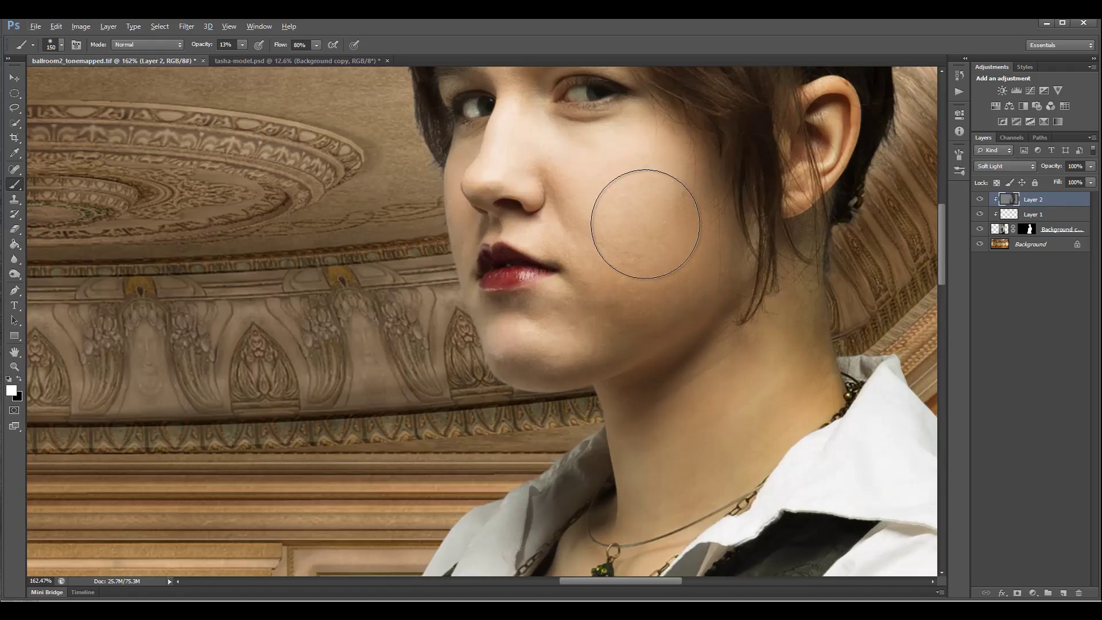
{"action": "scroll", "coordinate": [647, 272], "scroll_direction": "up", "scroll_amount": 4}
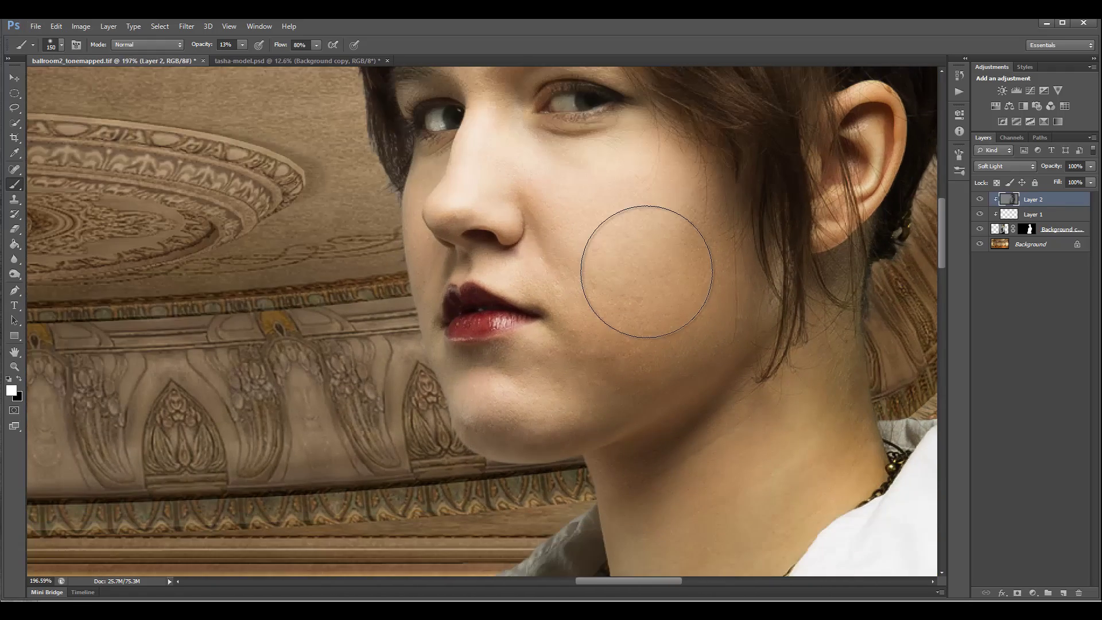
{"action": "scroll", "coordinate": [647, 272], "scroll_direction": "up", "scroll_amount": 2}
{"action": "key", "text": "bracketleft"}
{"action": "key", "text": "bracketleft"}
{"action": "key", "text": "bracketleft"}
{"action": "key", "text": "bracketleft"}
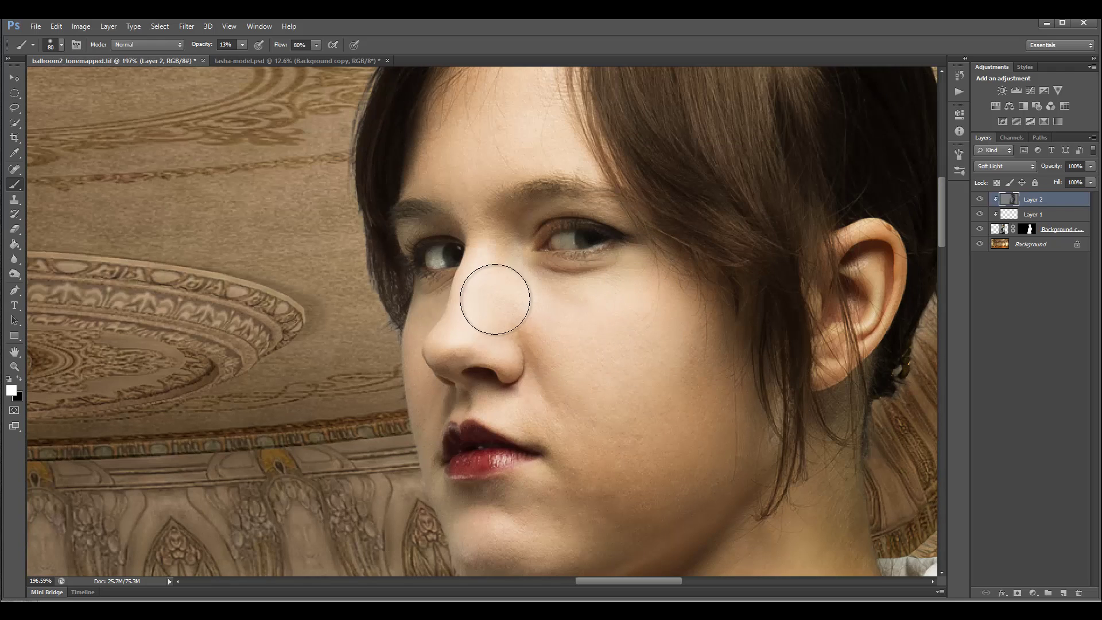
{"action": "key", "text": "bracketleft"}
{"action": "key", "text": "bracketleft"}
{"action": "key", "text": "bracketleft"}
{"action": "key", "text": "bracketleft"}
{"action": "key", "text": "bracketleft"}
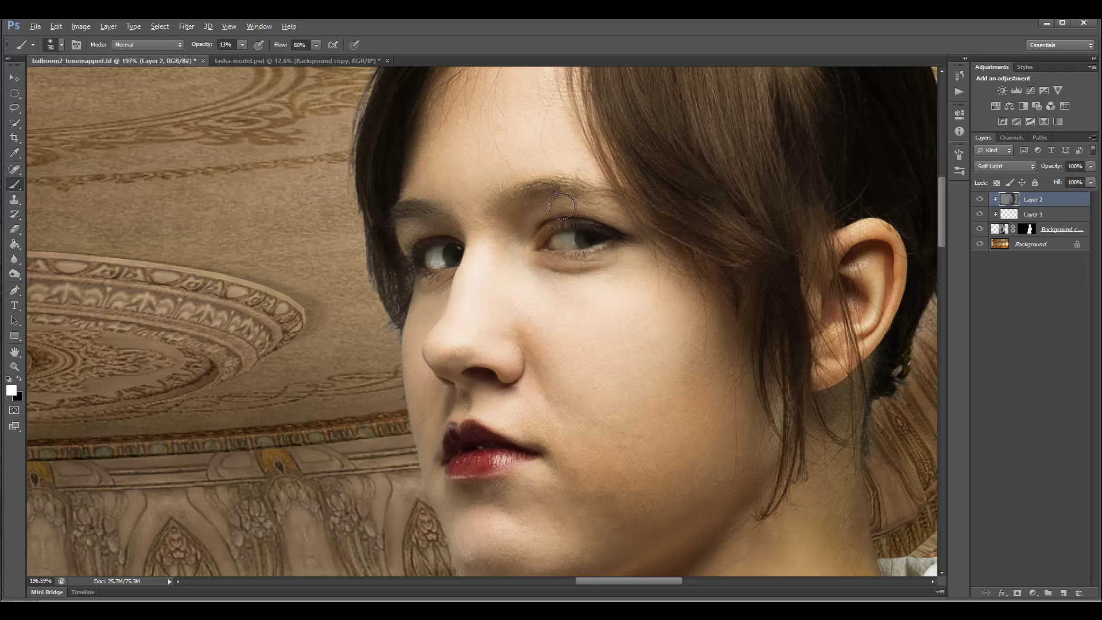
{"action": "scroll", "coordinate": [582, 240], "scroll_direction": "up", "scroll_amount": 10}
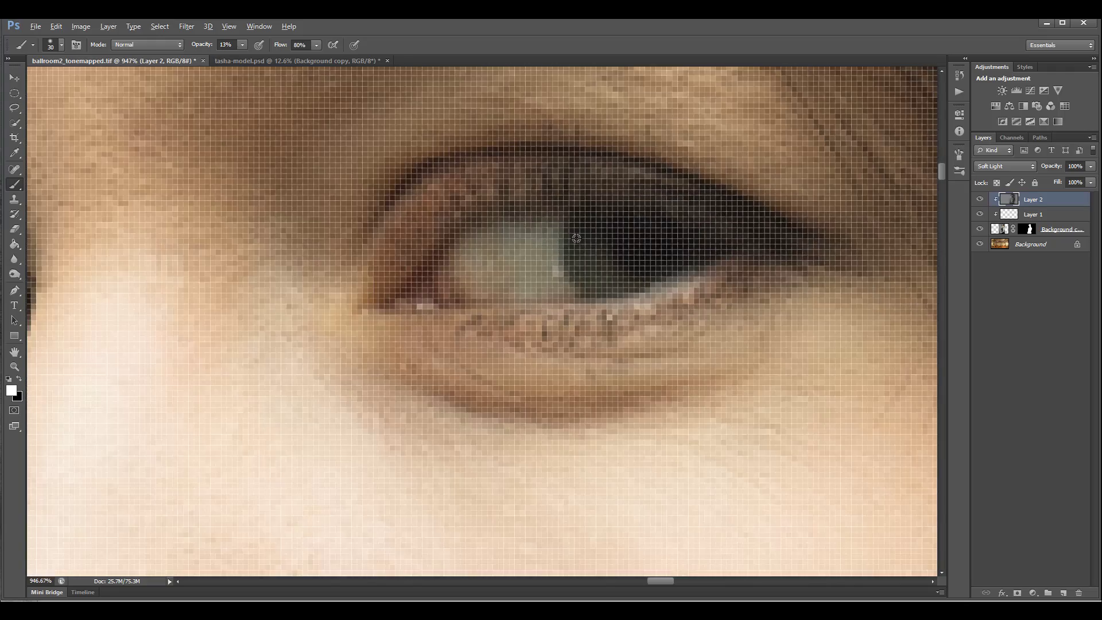
{"action": "scroll", "coordinate": [576, 238], "scroll_direction": "down", "scroll_amount": 4}
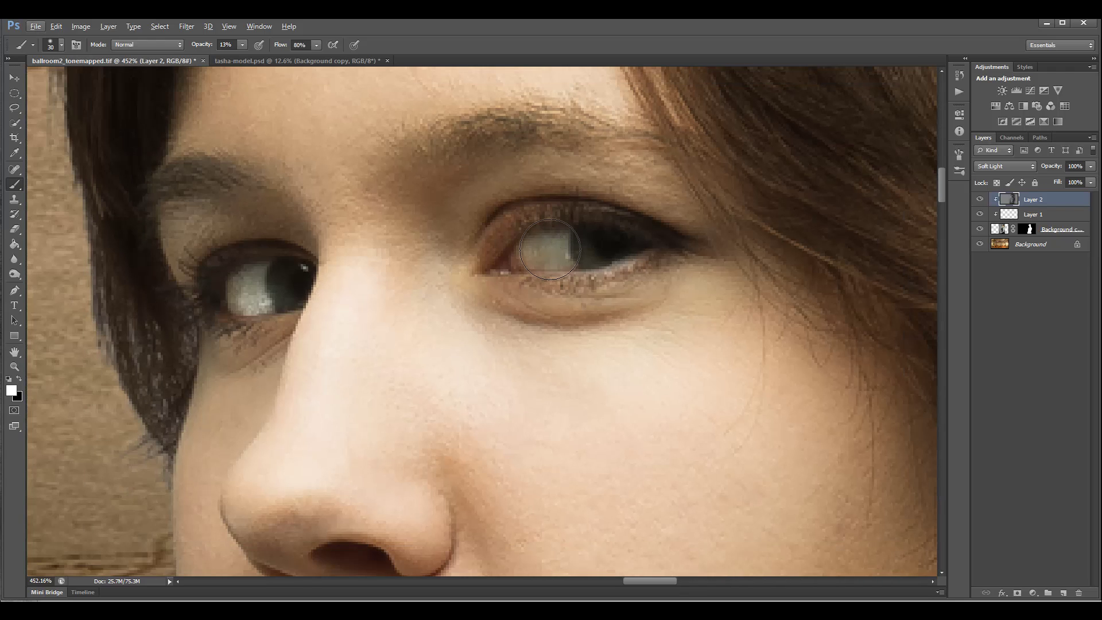
{"action": "key", "text": "bracketleft"}
{"action": "key", "text": "bracketleft"}
{"action": "key", "text": "bracketleft"}
{"action": "left_click_drag", "start_coordinate": [553, 247], "coordinate": [561, 236]}
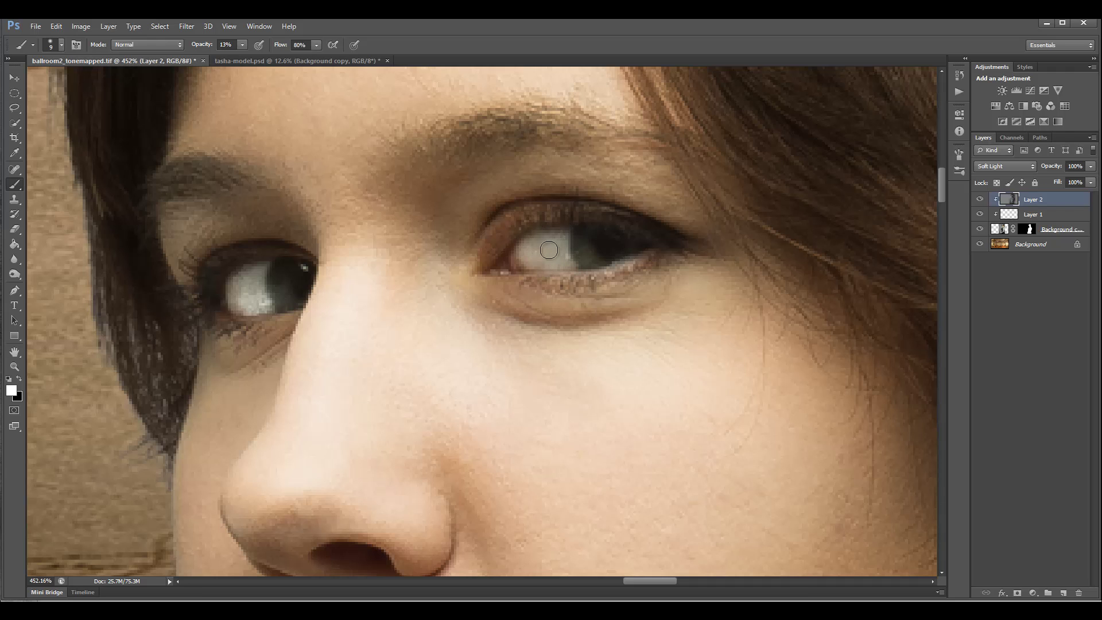
Step: Compare the face with Layer 2 hidden and shown, and lighten the chin, mouth corner and cheek with a 35 px white brush
{"action": "scroll", "coordinate": [539, 250], "scroll_direction": "down", "scroll_amount": 6}
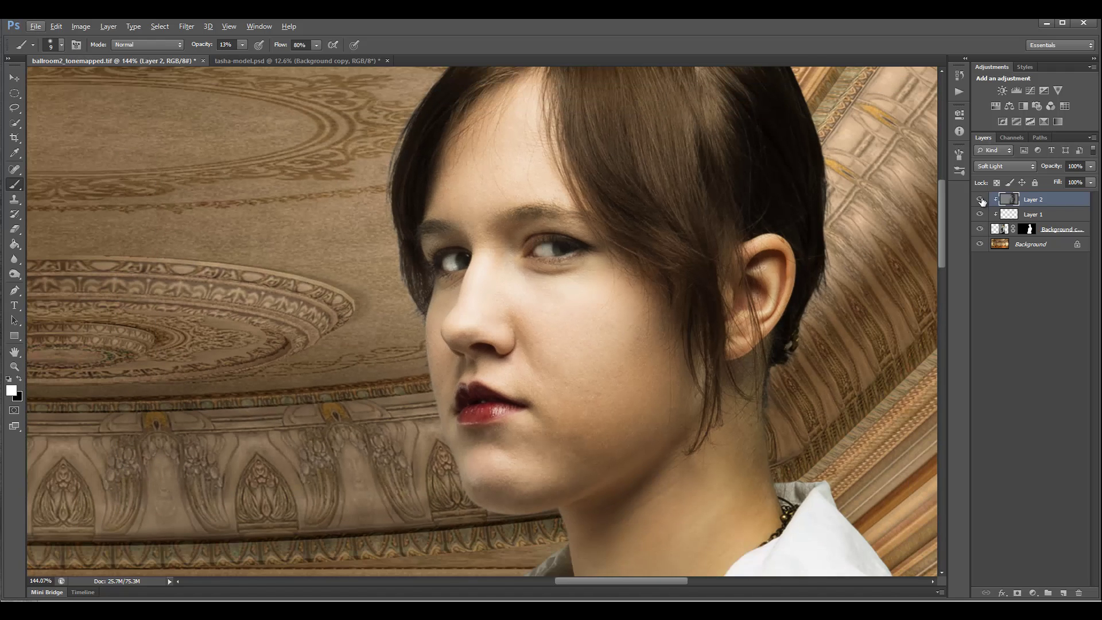
{"action": "left_click", "coordinate": [980, 199]}
{"action": "left_click", "coordinate": [980, 200]}
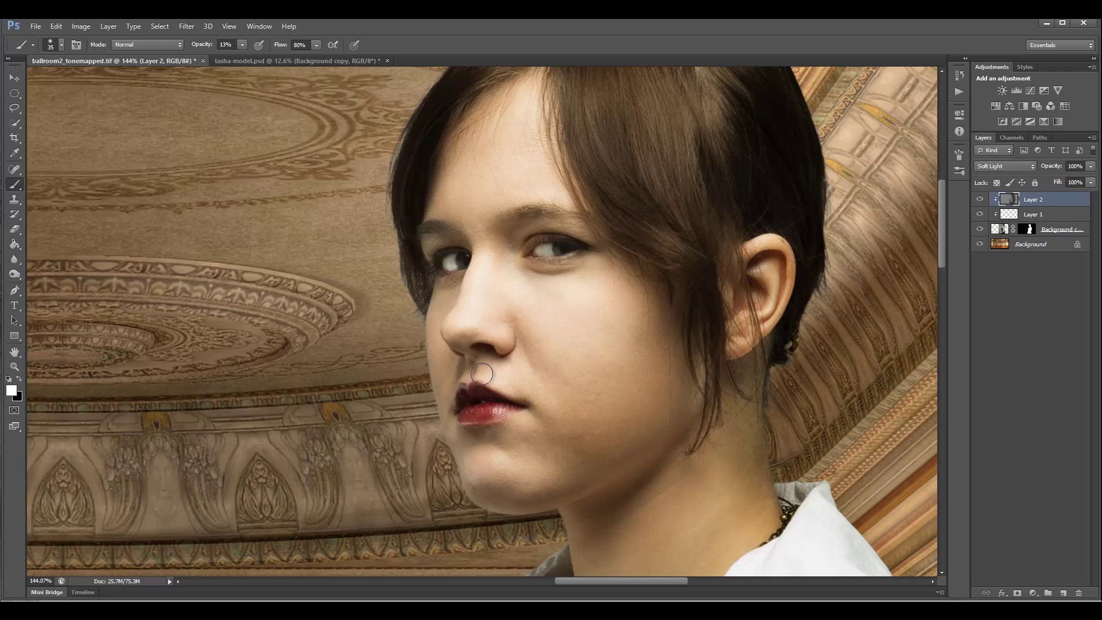
{"action": "mouse_move", "coordinate": [493, 456]}
{"action": "left_mouse_down"}
{"action": "mouse_move", "coordinate": [472, 454]}
{"action": "mouse_move", "coordinate": [524, 483]}
{"action": "mouse_move", "coordinate": [512, 472]}
{"action": "left_mouse_up"}
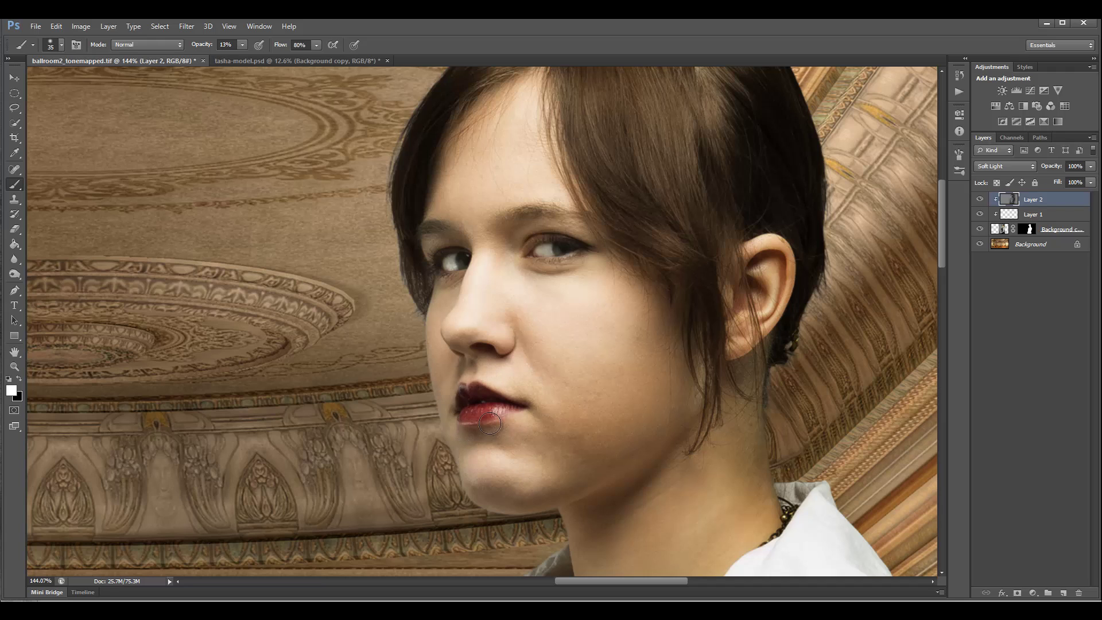
{"action": "left_click_drag", "start_coordinate": [534, 430], "coordinate": [586, 411]}
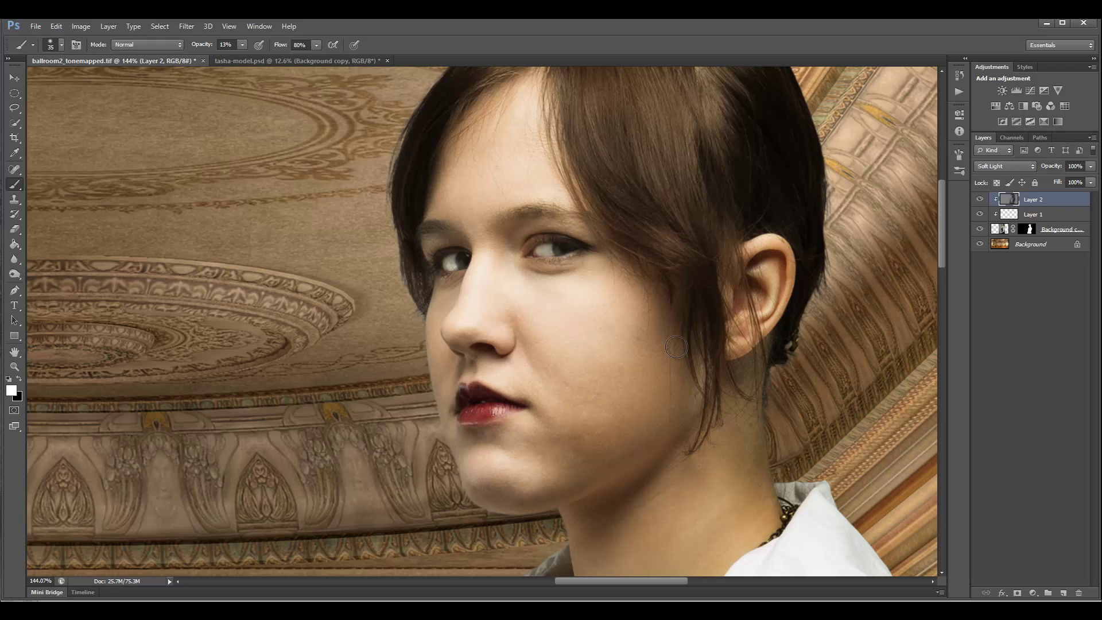
{"action": "mouse_move", "coordinate": [566, 362]}
{"action": "left_mouse_down"}
{"action": "mouse_move", "coordinate": [576, 328]}
{"action": "mouse_move", "coordinate": [633, 340]}
{"action": "mouse_move", "coordinate": [576, 314]}
{"action": "mouse_move", "coordinate": [526, 315]}
{"action": "mouse_move", "coordinate": [609, 343]}
{"action": "mouse_move", "coordinate": [597, 350]}
{"action": "mouse_move", "coordinate": [667, 345]}
{"action": "mouse_move", "coordinate": [602, 371]}
{"action": "mouse_move", "coordinate": [546, 336]}
{"action": "mouse_move", "coordinate": [561, 370]}
{"action": "left_mouse_up"}
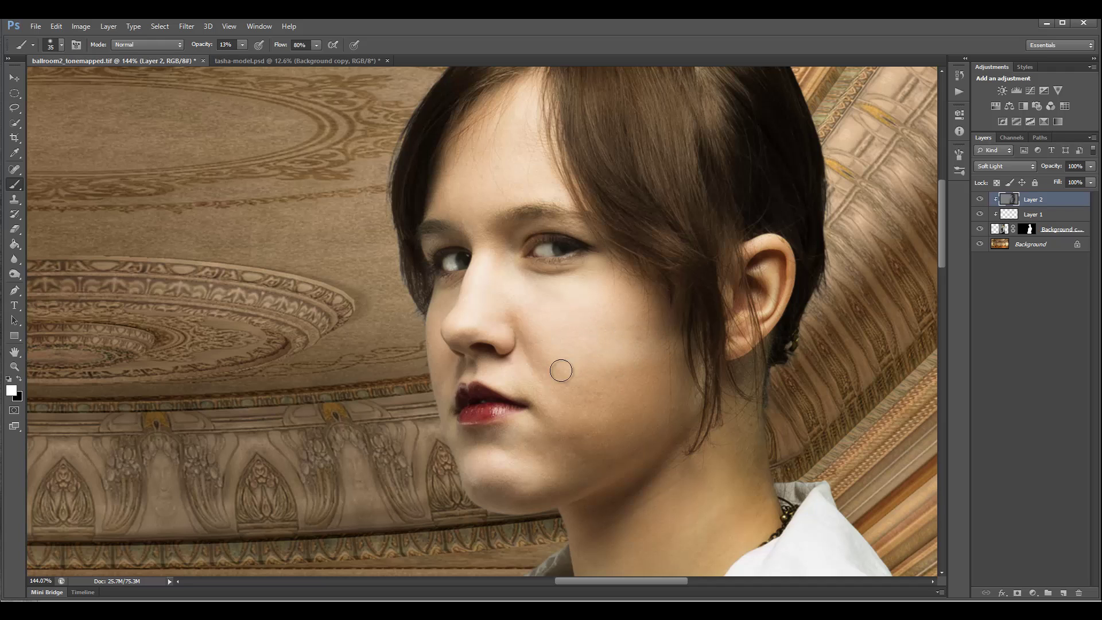
{"action": "scroll", "coordinate": [684, 460], "scroll_direction": "down", "scroll_amount": 1}
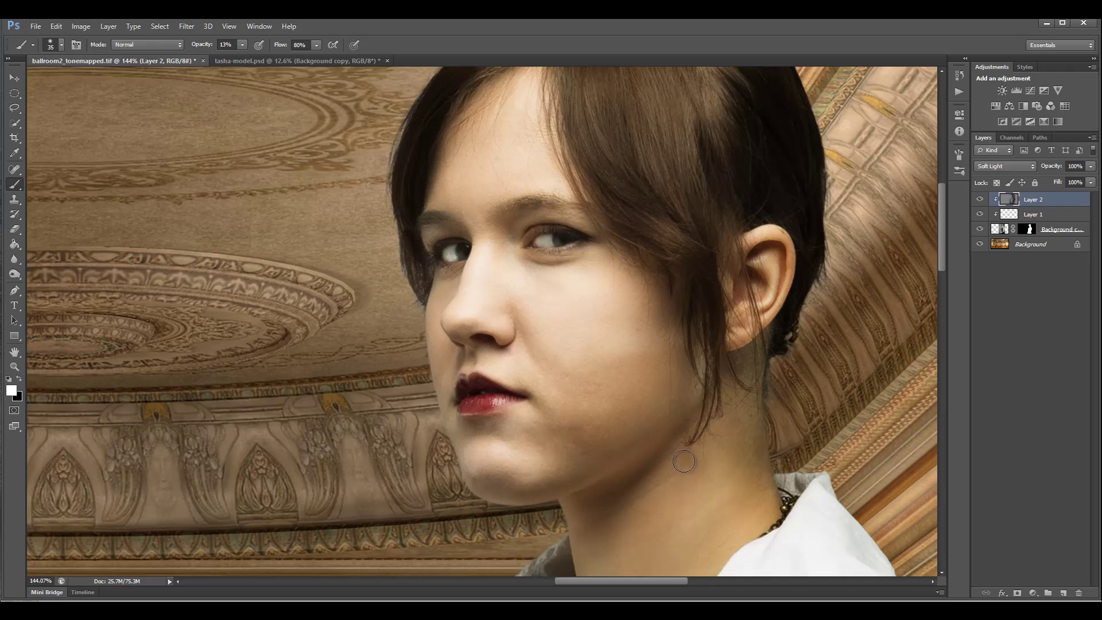
Step: Lighten the neck below the ear and toward the collar on Layer 2 with an 80 px white brush
{"action": "scroll", "coordinate": [683, 461], "scroll_direction": "down", "scroll_amount": 3}
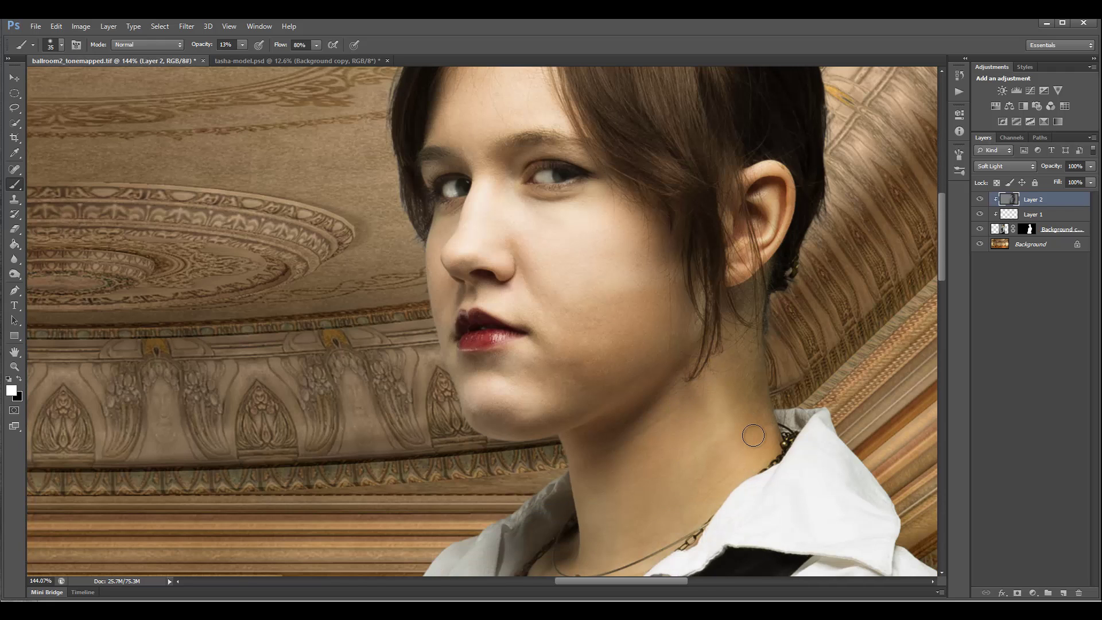
{"action": "scroll", "coordinate": [754, 435], "scroll_direction": "down", "scroll_amount": 5, "text": "alt"}
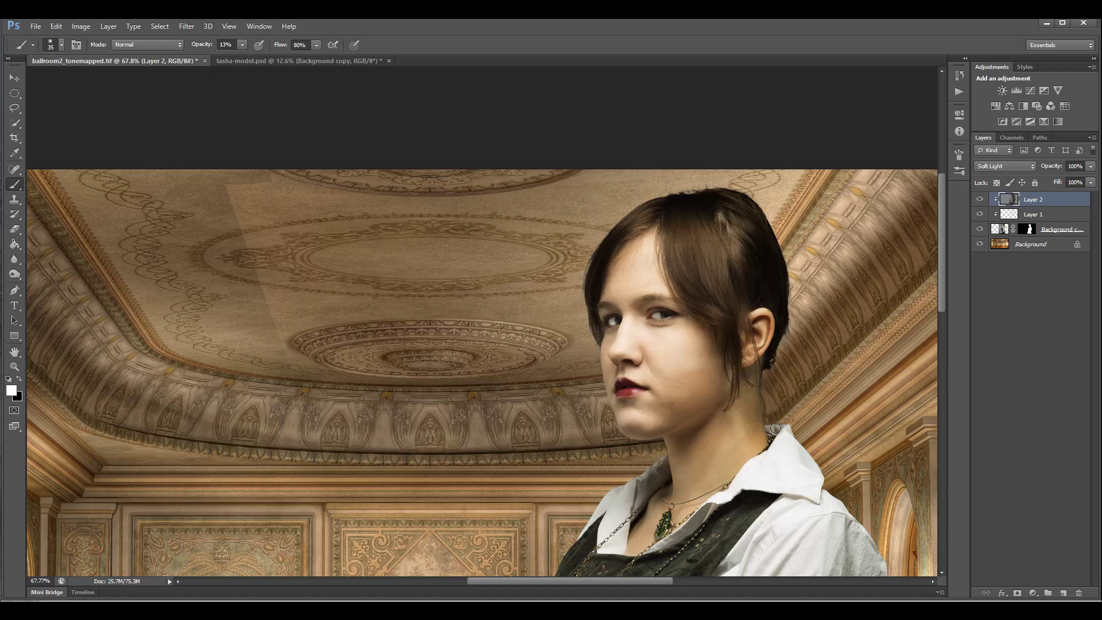
{"action": "key", "text": "bracketright"}
{"action": "key", "text": "bracketright"}
{"action": "key", "text": "bracketright"}
{"action": "key", "text": "bracketright"}
{"action": "mouse_move", "coordinate": [737, 429]}
{"action": "left_mouse_down"}
{"action": "mouse_move", "coordinate": [749, 479]}
{"action": "mouse_move", "coordinate": [757, 436]}
{"action": "mouse_move", "coordinate": [711, 397]}
{"action": "mouse_move", "coordinate": [725, 413]}
{"action": "mouse_move", "coordinate": [710, 492]}
{"action": "mouse_move", "coordinate": [717, 448]}
{"action": "mouse_move", "coordinate": [725, 476]}
{"action": "left_mouse_up"}
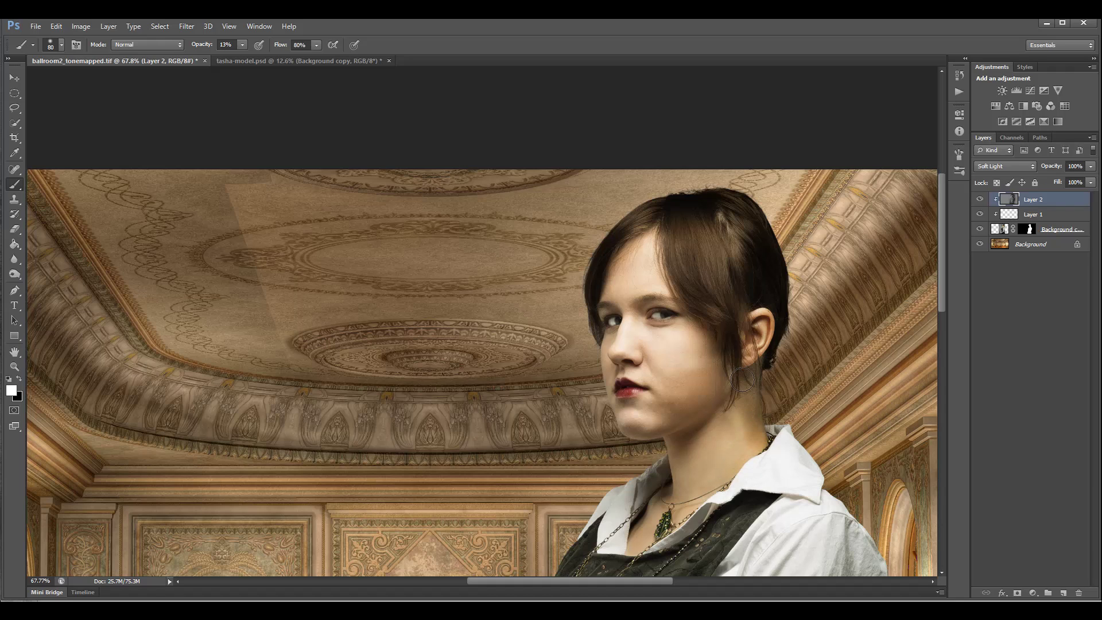
{"action": "left_click_drag", "start_coordinate": [742, 379], "coordinate": [767, 479]}
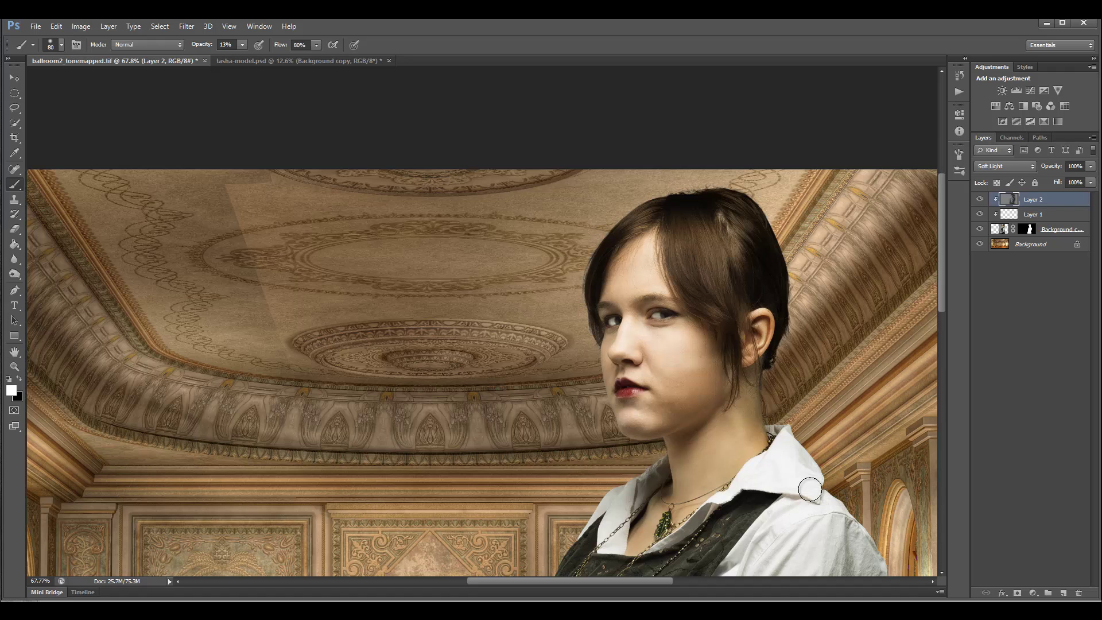
Step: Lighten the back rim of the shirt sleeve below the shoulder with a 15 px white brush
{"action": "left_click_drag", "start_coordinate": [831, 497], "coordinate": [563, 385]}
{"action": "left_click_drag", "start_coordinate": [539, 302], "coordinate": [542, 388]}
{"action": "scroll", "coordinate": [542, 388], "scroll_direction": "down", "scroll_amount": 3}
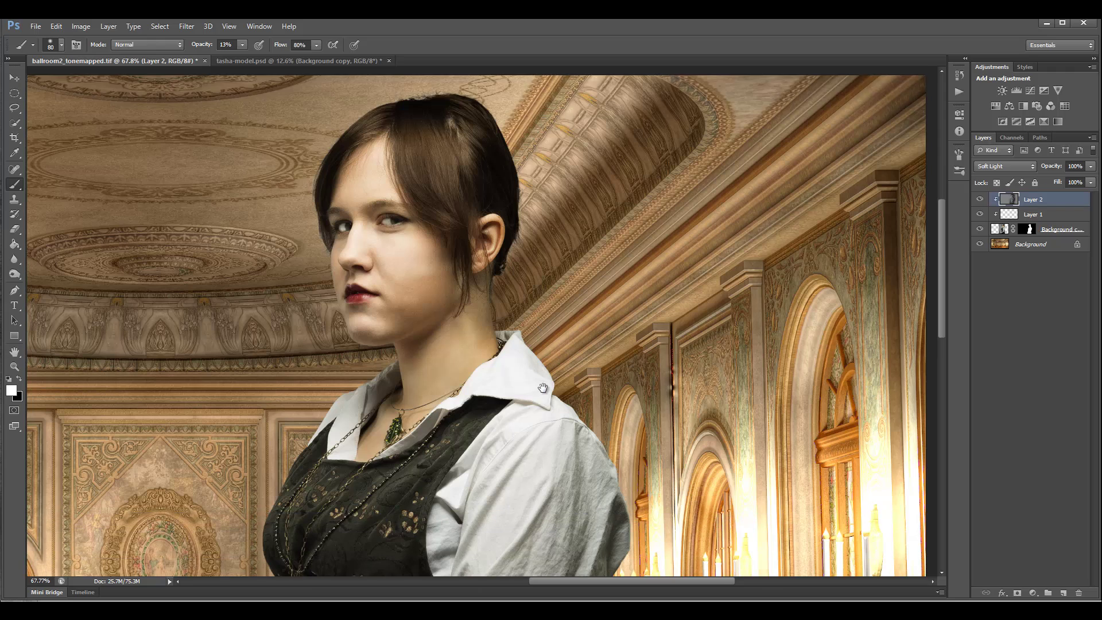
{"action": "scroll", "coordinate": [544, 381], "scroll_direction": "up", "scroll_amount": 3}
{"action": "scroll", "coordinate": [546, 385], "scroll_direction": "up", "scroll_amount": 1}
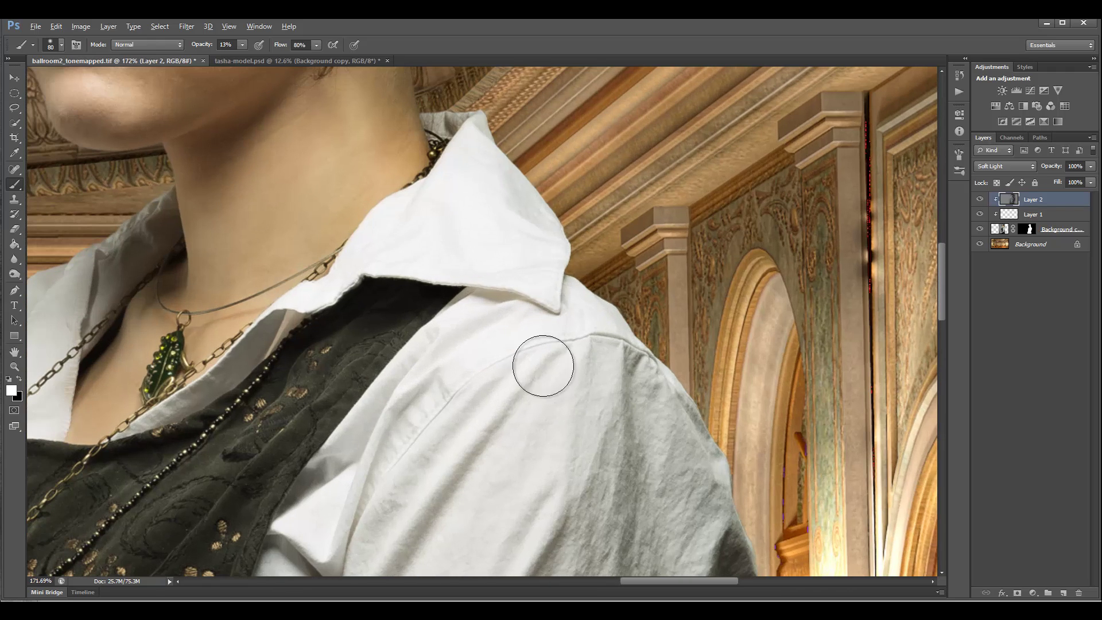
{"action": "key", "text": "bracketleft"}
{"action": "key", "text": "bracketleft"}
{"action": "key", "text": "bracketleft"}
{"action": "key", "text": "bracketleft"}
{"action": "key", "text": "bracketleft"}
{"action": "key", "text": "bracketleft"}
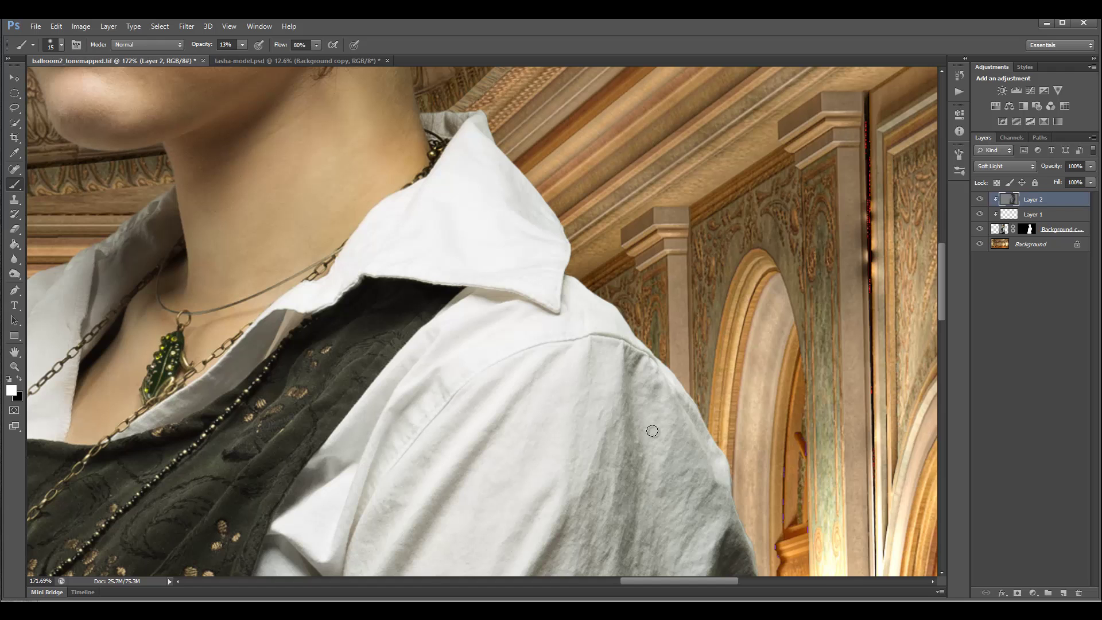
{"action": "scroll", "coordinate": [728, 353], "scroll_direction": "down", "scroll_amount": 5}
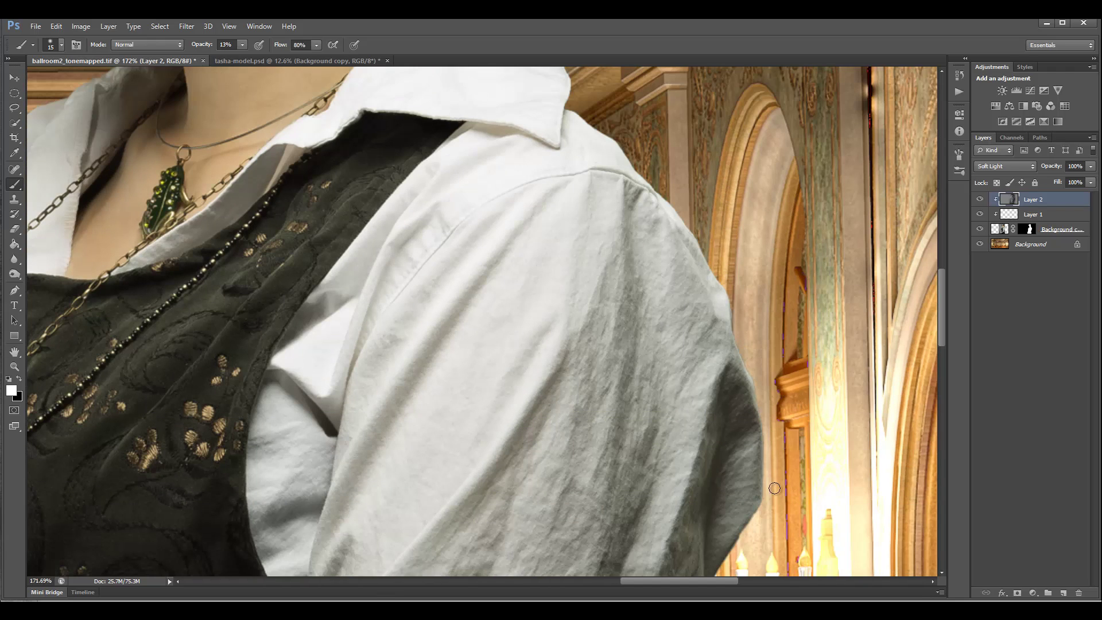
{"action": "left_click_drag", "start_coordinate": [754, 409], "coordinate": [757, 441]}
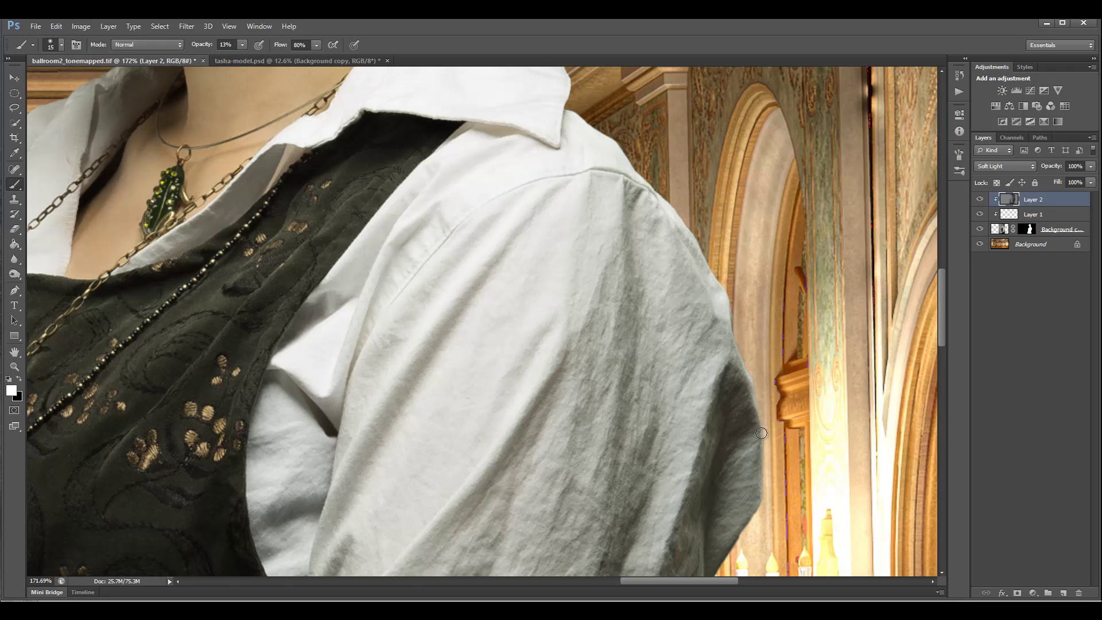
{"action": "mouse_move", "coordinate": [744, 386]}
{"action": "left_mouse_down"}
{"action": "mouse_move", "coordinate": [763, 440]}
{"action": "mouse_move", "coordinate": [753, 380]}
{"action": "left_mouse_up"}
{"action": "mouse_move", "coordinate": [762, 488]}
{"action": "left_mouse_down"}
{"action": "mouse_move", "coordinate": [752, 527]}
{"action": "mouse_move", "coordinate": [764, 412]}
{"action": "mouse_move", "coordinate": [741, 342]}
{"action": "mouse_move", "coordinate": [766, 401]}
{"action": "mouse_move", "coordinate": [747, 365]}
{"action": "mouse_move", "coordinate": [764, 494]}
{"action": "mouse_move", "coordinate": [728, 558]}
{"action": "left_mouse_up"}
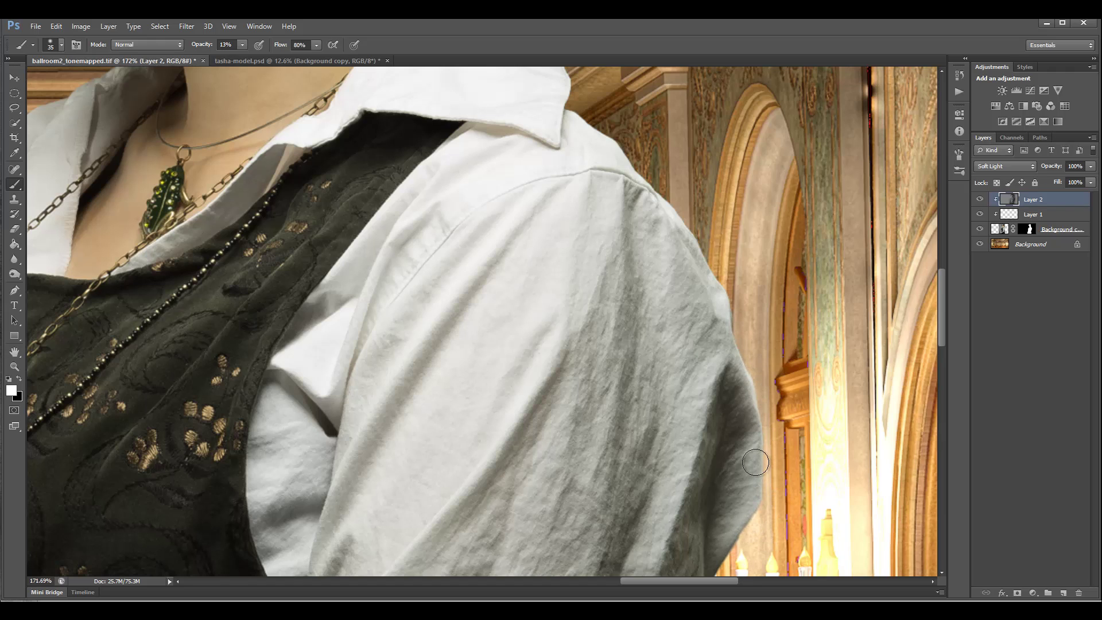
Step: Strengthen the highlight along the sleeve's bulging back edge with a 35 px white brush
{"action": "mouse_move", "coordinate": [755, 463]}
{"action": "left_mouse_down"}
{"action": "mouse_move", "coordinate": [762, 406]}
{"action": "mouse_move", "coordinate": [760, 507]}
{"action": "left_mouse_up"}
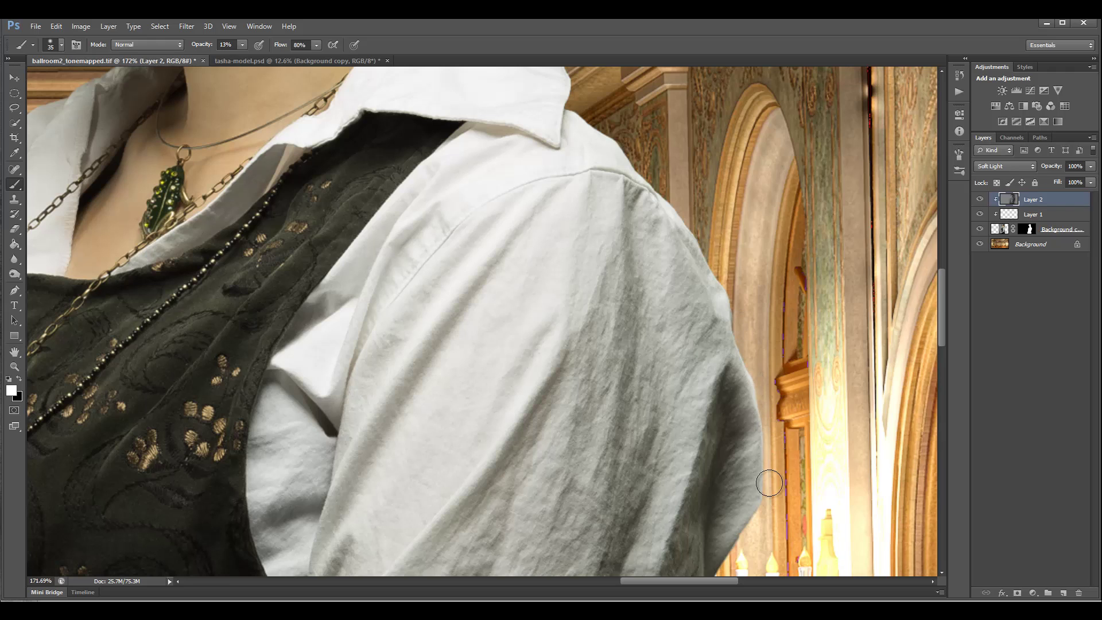
{"action": "left_click_drag", "start_coordinate": [763, 398], "coordinate": [770, 485]}
{"action": "left_click_drag", "start_coordinate": [751, 368], "coordinate": [759, 532]}
{"action": "left_click_drag", "start_coordinate": [751, 401], "coordinate": [768, 437]}
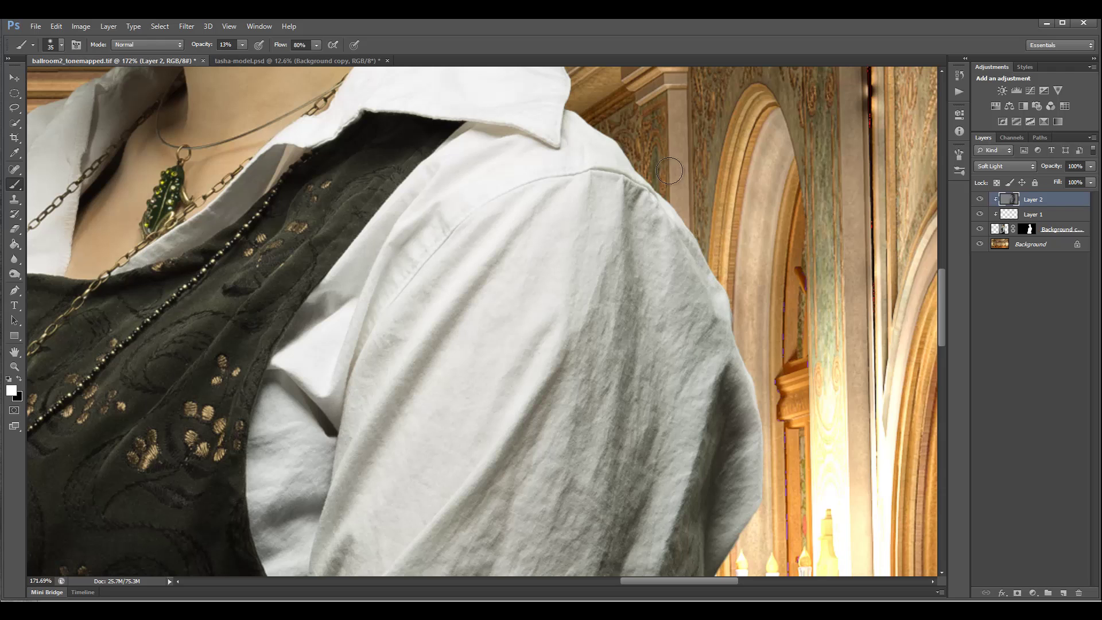
Step: Lighten the sleeve's underside edge beside the candles and the raised fabric folds with the 35 px white brush
{"action": "scroll", "coordinate": [715, 367], "scroll_direction": "down", "scroll_amount": 5}
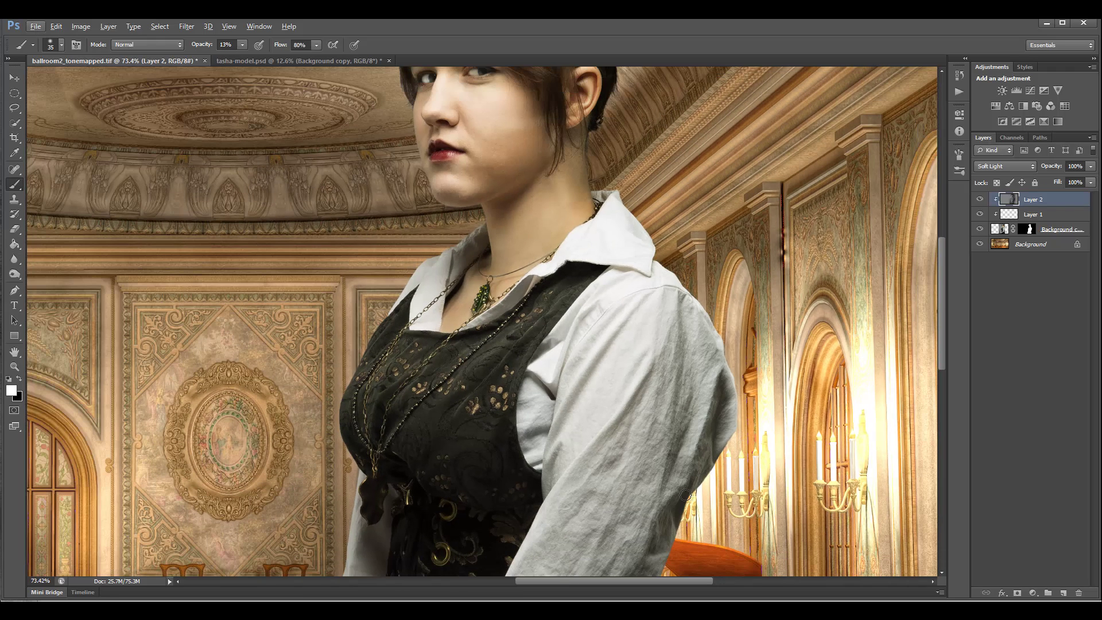
{"action": "scroll", "coordinate": [749, 439], "scroll_direction": "up", "scroll_amount": 6}
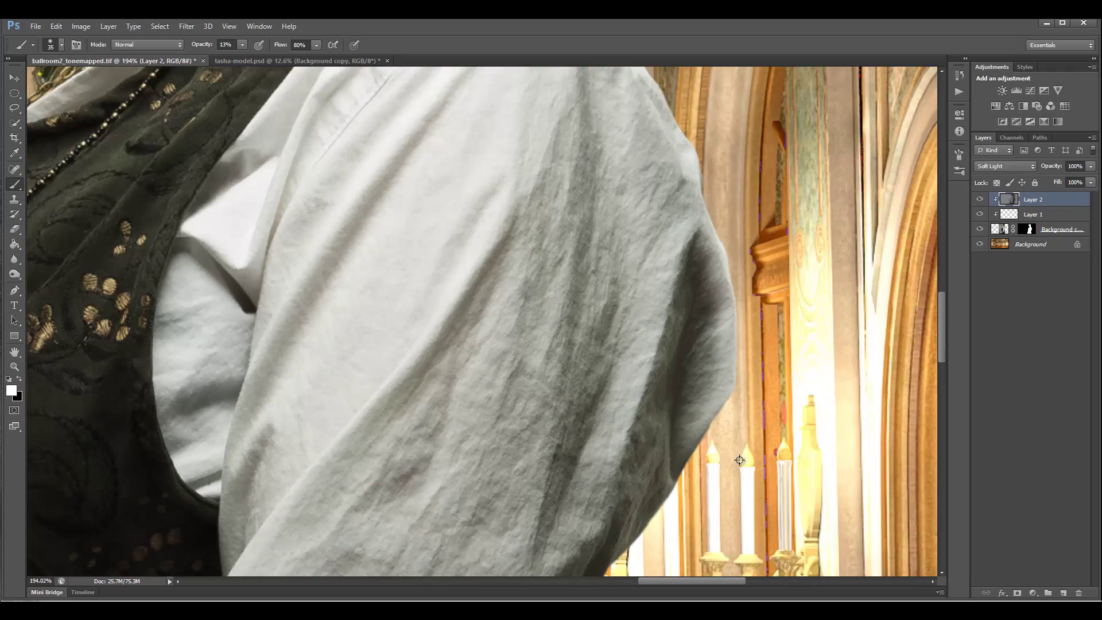
{"action": "scroll", "coordinate": [716, 426], "scroll_direction": "down", "scroll_amount": 3}
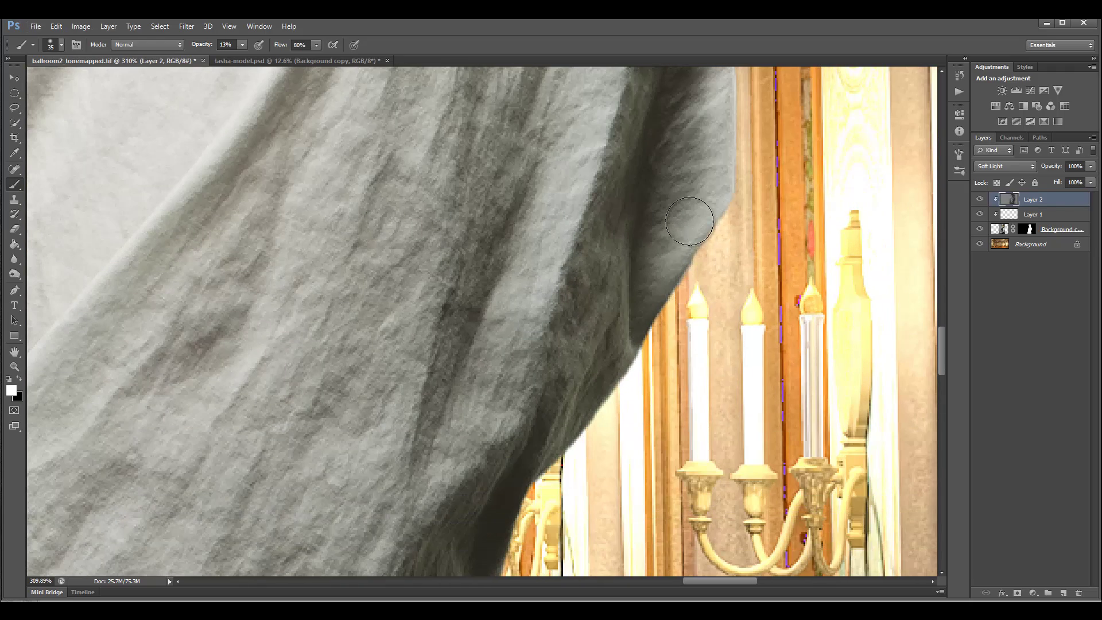
{"action": "mouse_move", "coordinate": [673, 304]}
{"action": "left_mouse_down"}
{"action": "mouse_move", "coordinate": [687, 265]}
{"action": "mouse_move", "coordinate": [687, 283]}
{"action": "mouse_move", "coordinate": [703, 259]}
{"action": "mouse_move", "coordinate": [676, 308]}
{"action": "mouse_move", "coordinate": [666, 287]}
{"action": "mouse_move", "coordinate": [698, 243]}
{"action": "mouse_move", "coordinate": [675, 325]}
{"action": "mouse_move", "coordinate": [693, 277]}
{"action": "mouse_move", "coordinate": [603, 432]}
{"action": "left_mouse_up"}
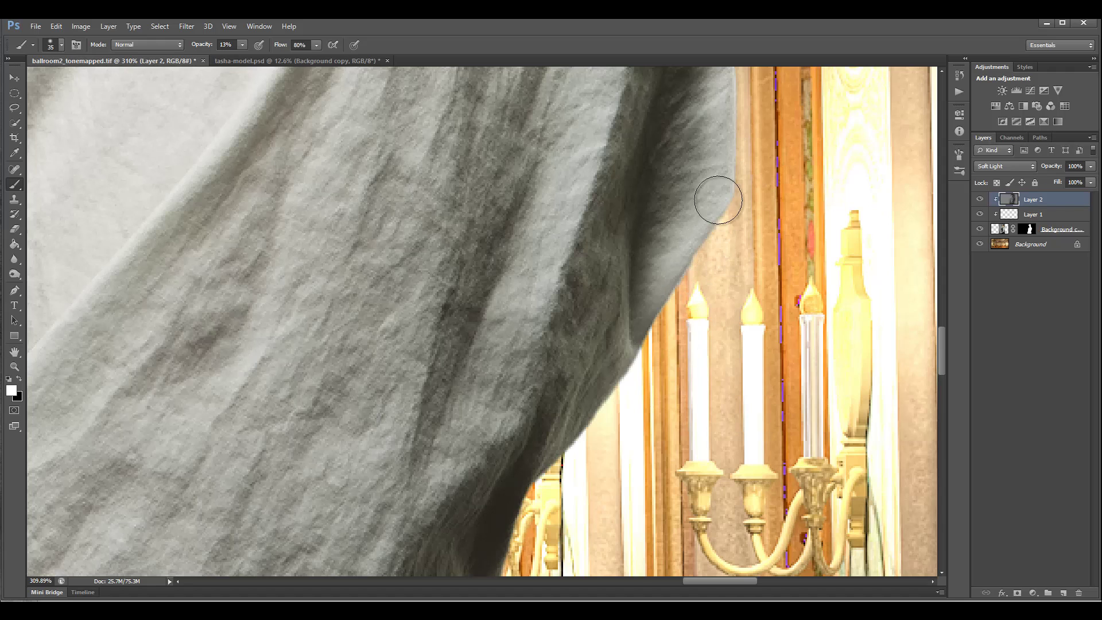
{"action": "mouse_move", "coordinate": [656, 356]}
{"action": "left_mouse_down"}
{"action": "mouse_move", "coordinate": [693, 290]}
{"action": "mouse_move", "coordinate": [679, 325]}
{"action": "mouse_move", "coordinate": [702, 305]}
{"action": "mouse_move", "coordinate": [694, 266]}
{"action": "mouse_move", "coordinate": [730, 202]}
{"action": "mouse_move", "coordinate": [698, 240]}
{"action": "mouse_move", "coordinate": [737, 187]}
{"action": "mouse_move", "coordinate": [709, 246]}
{"action": "left_mouse_up"}
{"action": "mouse_move", "coordinate": [556, 196]}
{"action": "left_mouse_down"}
{"action": "mouse_move", "coordinate": [480, 429]}
{"action": "mouse_move", "coordinate": [590, 124]}
{"action": "mouse_move", "coordinate": [556, 244]}
{"action": "mouse_move", "coordinate": [456, 491]}
{"action": "left_mouse_up"}
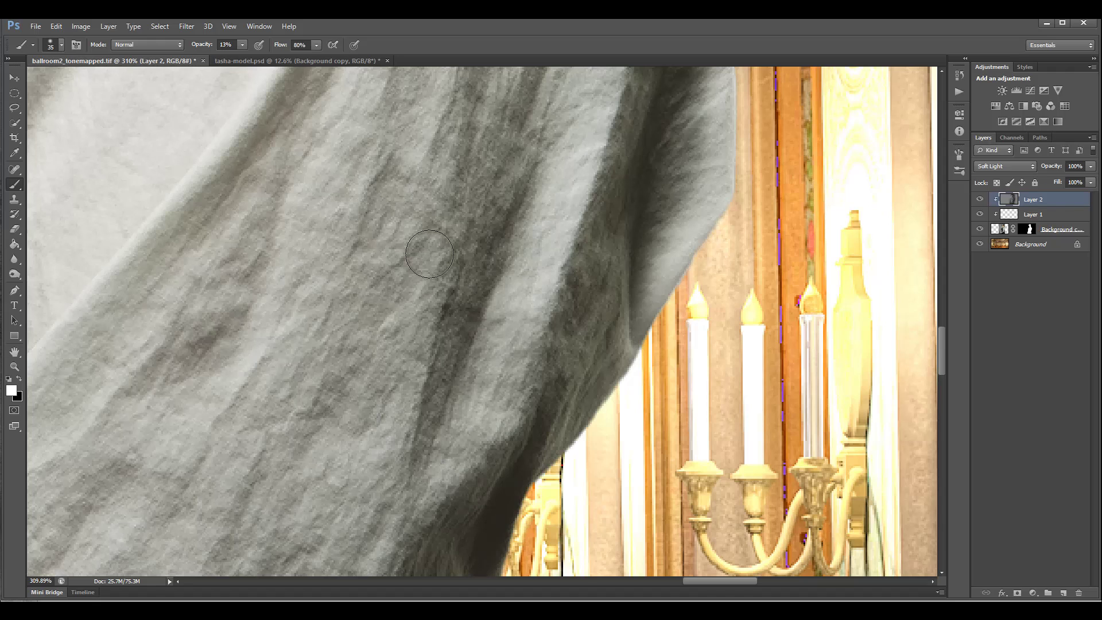
{"action": "left_click_drag", "start_coordinate": [429, 256], "coordinate": [377, 465]}
{"action": "mouse_move", "coordinate": [642, 371]}
{"action": "left_mouse_down"}
{"action": "mouse_move", "coordinate": [571, 441]}
{"action": "mouse_move", "coordinate": [607, 419]}
{"action": "mouse_move", "coordinate": [647, 357]}
{"action": "mouse_move", "coordinate": [635, 378]}
{"action": "mouse_move", "coordinate": [643, 332]}
{"action": "left_mouse_up"}
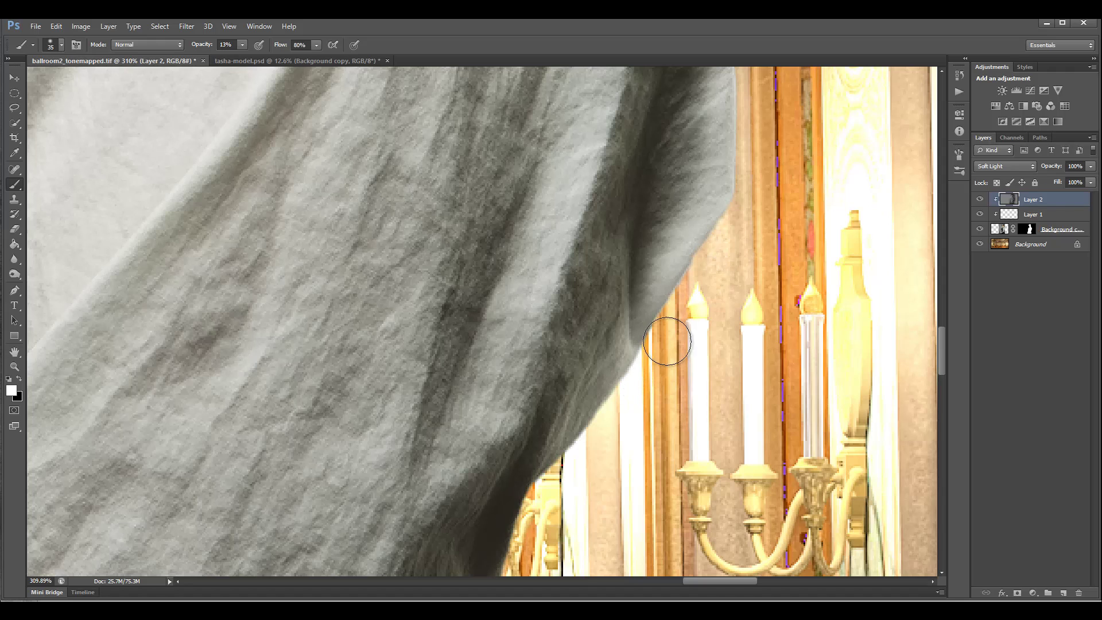
{"action": "mouse_move", "coordinate": [591, 438]}
{"action": "left_mouse_down"}
{"action": "mouse_move", "coordinate": [521, 482]}
{"action": "mouse_move", "coordinate": [547, 526]}
{"action": "mouse_move", "coordinate": [540, 545]}
{"action": "left_mouse_up"}
Step: Lighten the lower sleeve's back edge and folds down to the piano with the 35 px white brush
{"action": "scroll", "coordinate": [664, 438], "scroll_direction": "down", "scroll_amount": 5}
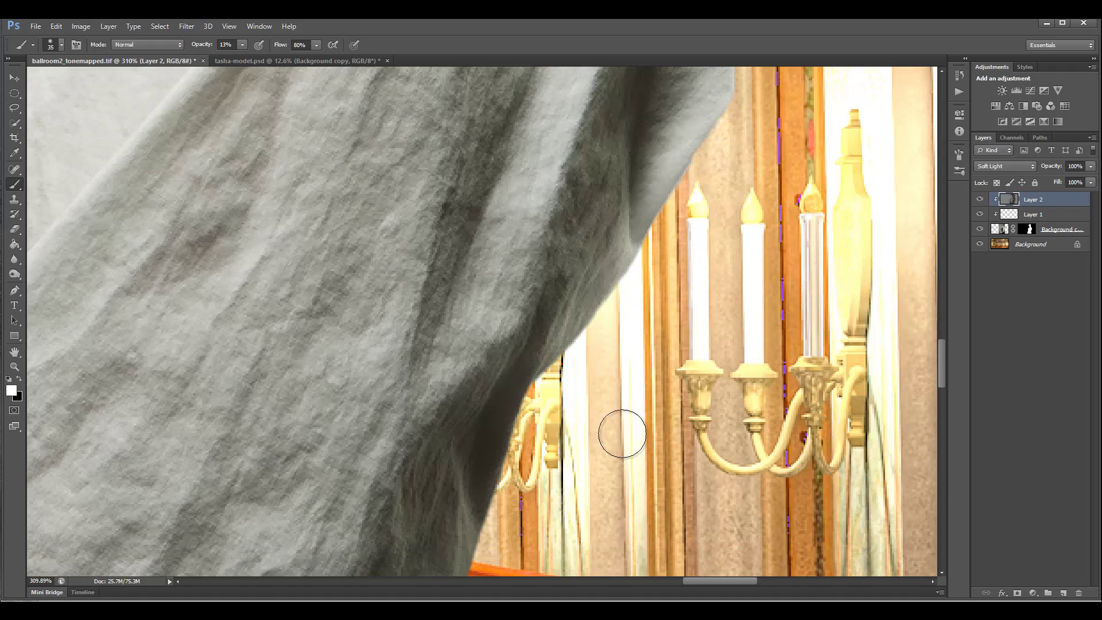
{"action": "mouse_move", "coordinate": [533, 344]}
{"action": "left_mouse_down"}
{"action": "mouse_move", "coordinate": [530, 395]}
{"action": "mouse_move", "coordinate": [531, 359]}
{"action": "mouse_move", "coordinate": [509, 454]}
{"action": "mouse_move", "coordinate": [474, 516]}
{"action": "mouse_move", "coordinate": [485, 468]}
{"action": "mouse_move", "coordinate": [477, 510]}
{"action": "left_mouse_up"}
{"action": "scroll", "coordinate": [606, 413], "scroll_direction": "down", "scroll_amount": 2}
{"action": "mouse_move", "coordinate": [353, 299]}
{"action": "left_mouse_down"}
{"action": "mouse_move", "coordinate": [316, 418]}
{"action": "mouse_move", "coordinate": [365, 335]}
{"action": "left_mouse_up"}
{"action": "mouse_move", "coordinate": [474, 190]}
{"action": "left_mouse_down"}
{"action": "mouse_move", "coordinate": [435, 235]}
{"action": "mouse_move", "coordinate": [392, 256]}
{"action": "left_mouse_up"}
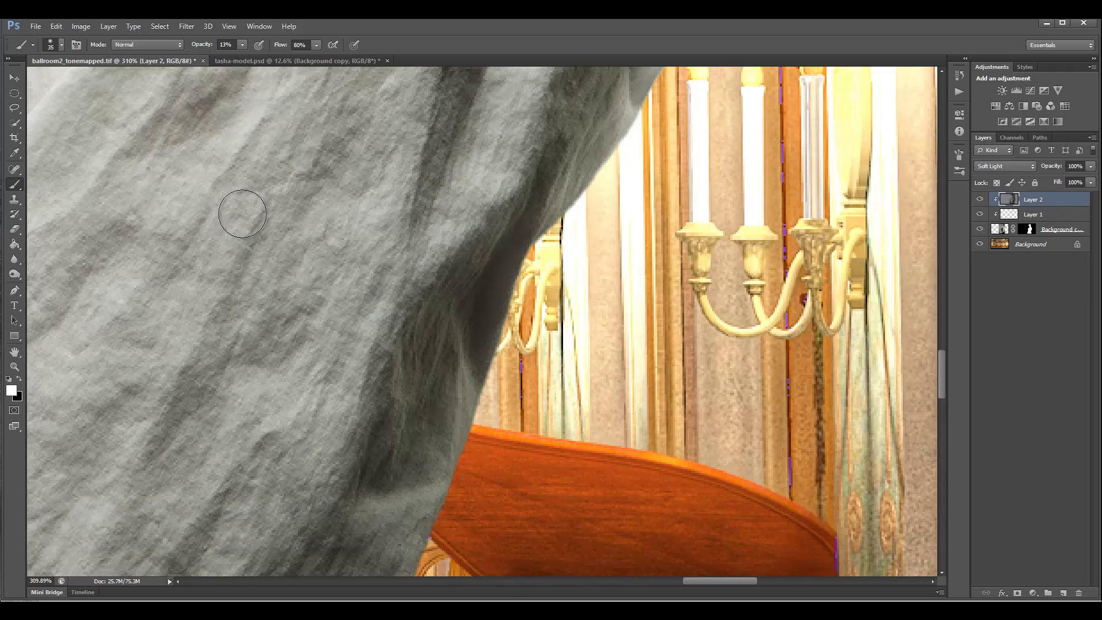
{"action": "left_click_drag", "start_coordinate": [243, 215], "coordinate": [135, 434]}
{"action": "mouse_move", "coordinate": [461, 439]}
{"action": "left_mouse_down"}
{"action": "mouse_move", "coordinate": [431, 503]}
{"action": "mouse_move", "coordinate": [524, 292]}
{"action": "left_mouse_up"}
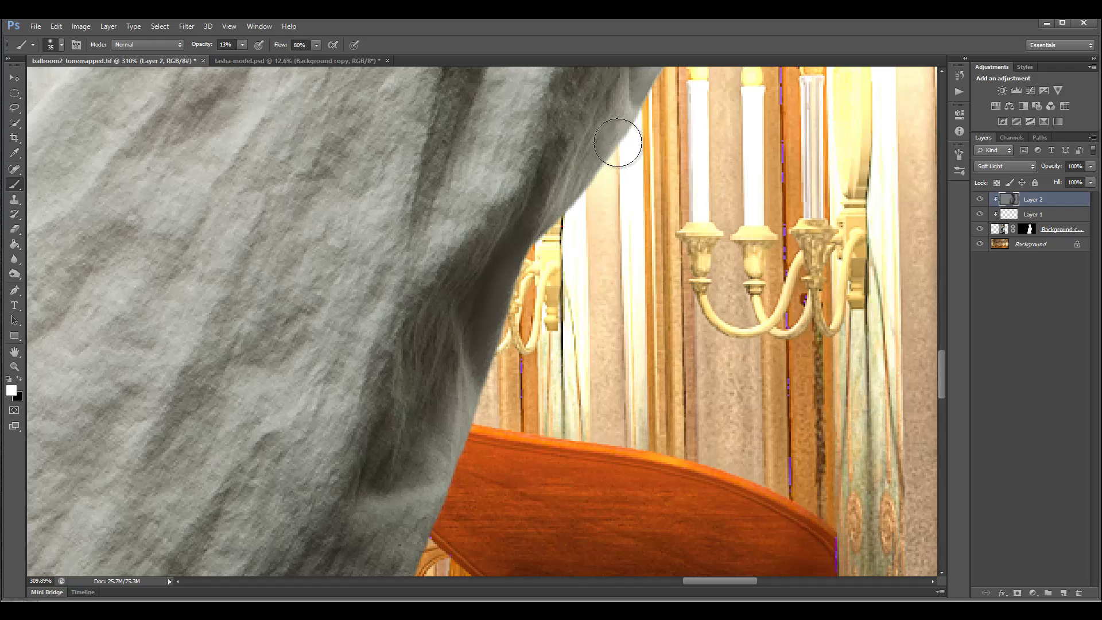
Step: Compare the whole composite with Layer 2 hidden and shown to judge the dodging and burning
{"action": "key", "text": "ctrl+0"}
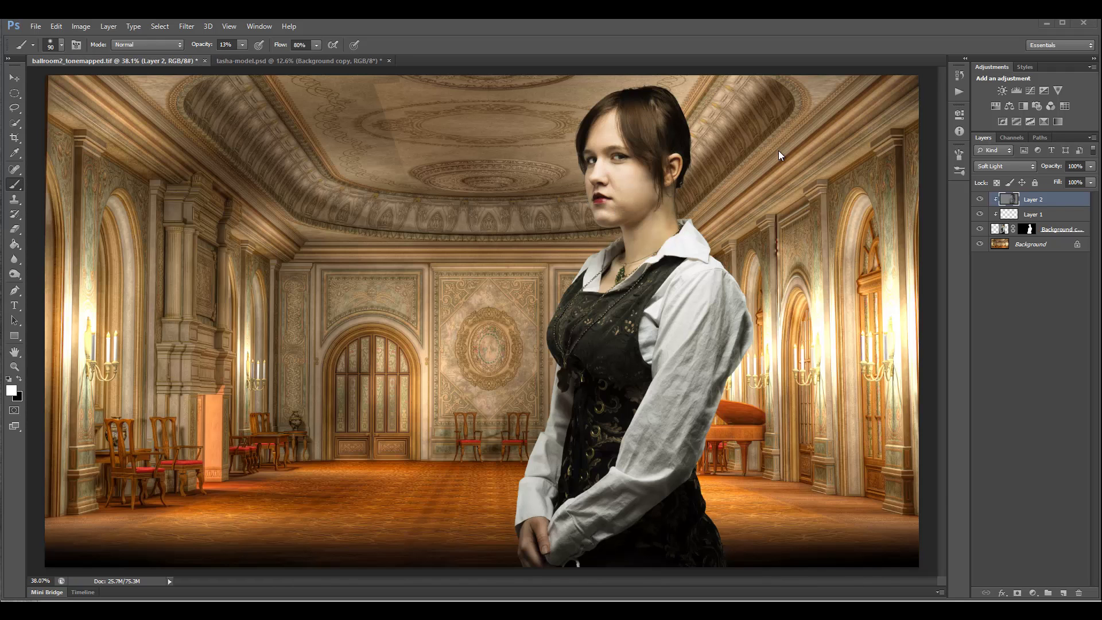
{"action": "left_click", "coordinate": [980, 200]}
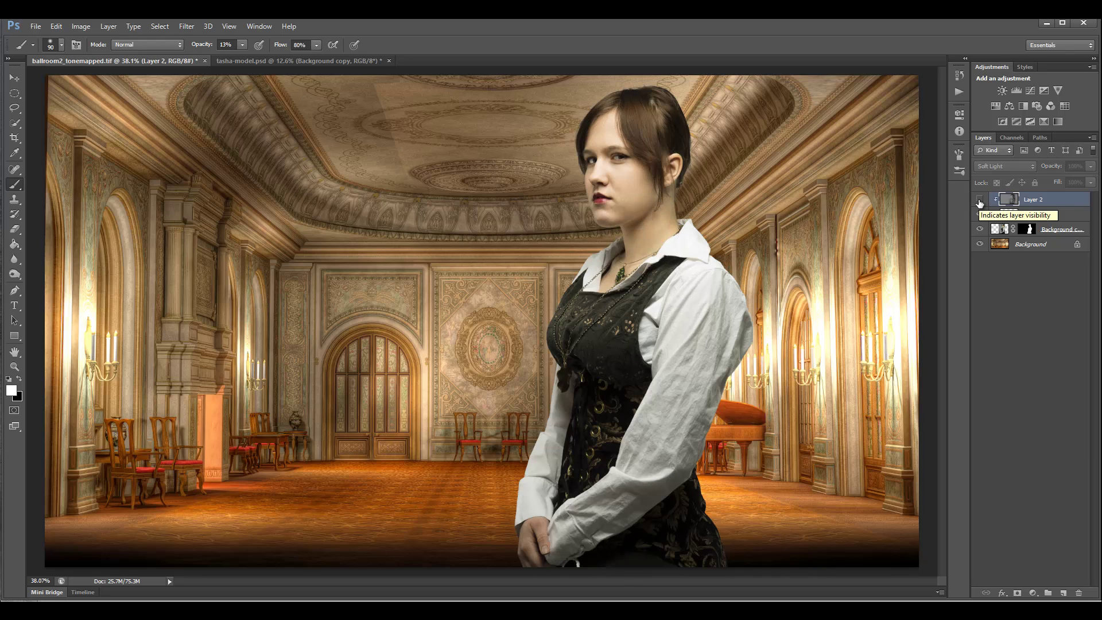
{"action": "left_click", "coordinate": [979, 200]}
{"action": "left_click", "coordinate": [979, 200]}
{"action": "left_click", "coordinate": [979, 201]}
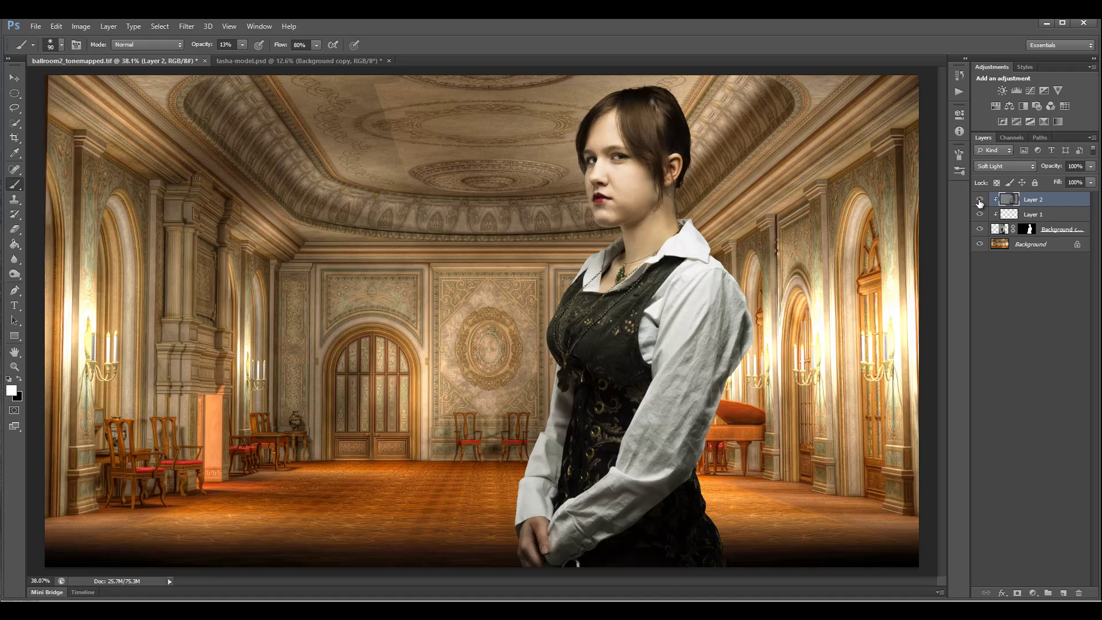
{"action": "left_click", "coordinate": [979, 200]}
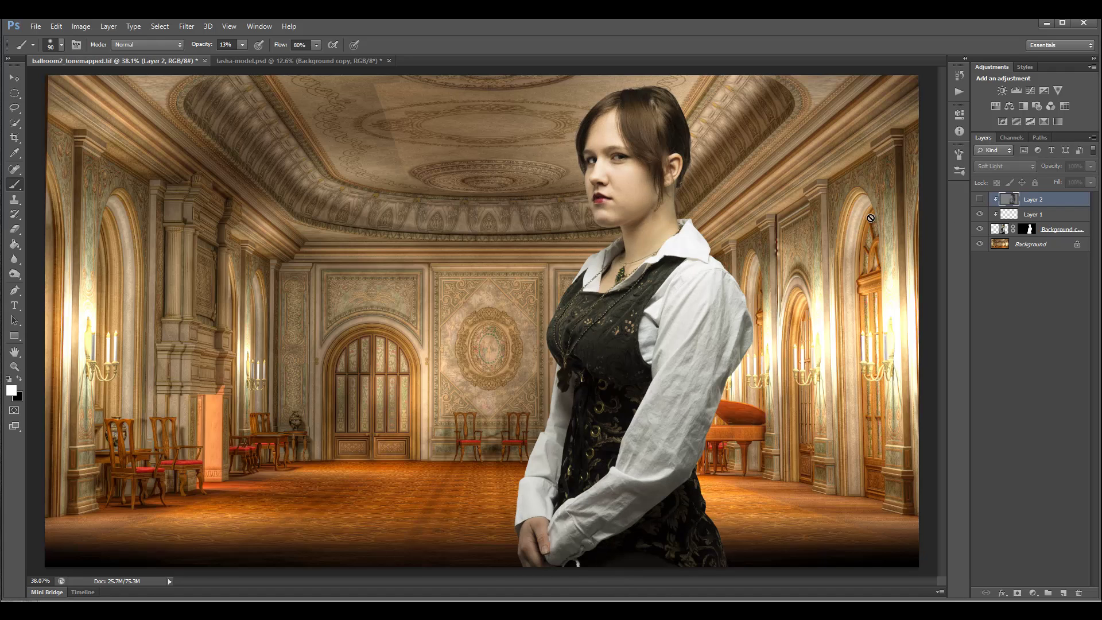
{"action": "left_click", "coordinate": [979, 200]}
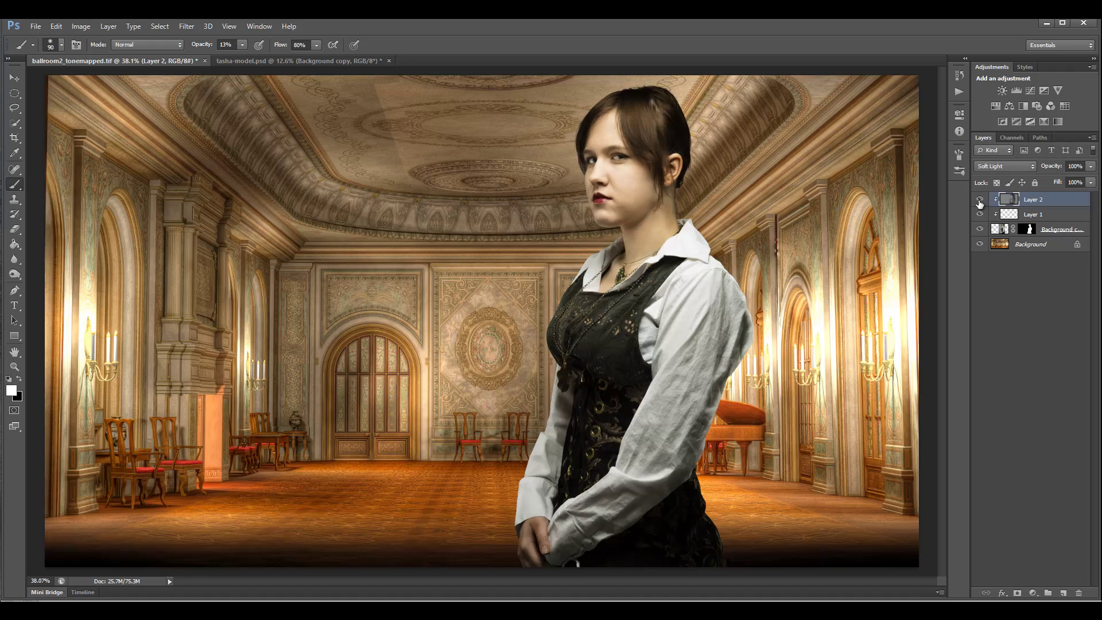
{"action": "left_click", "coordinate": [980, 201]}
{"action": "left_click", "coordinate": [979, 200]}
{"action": "left_click", "coordinate": [979, 200]}
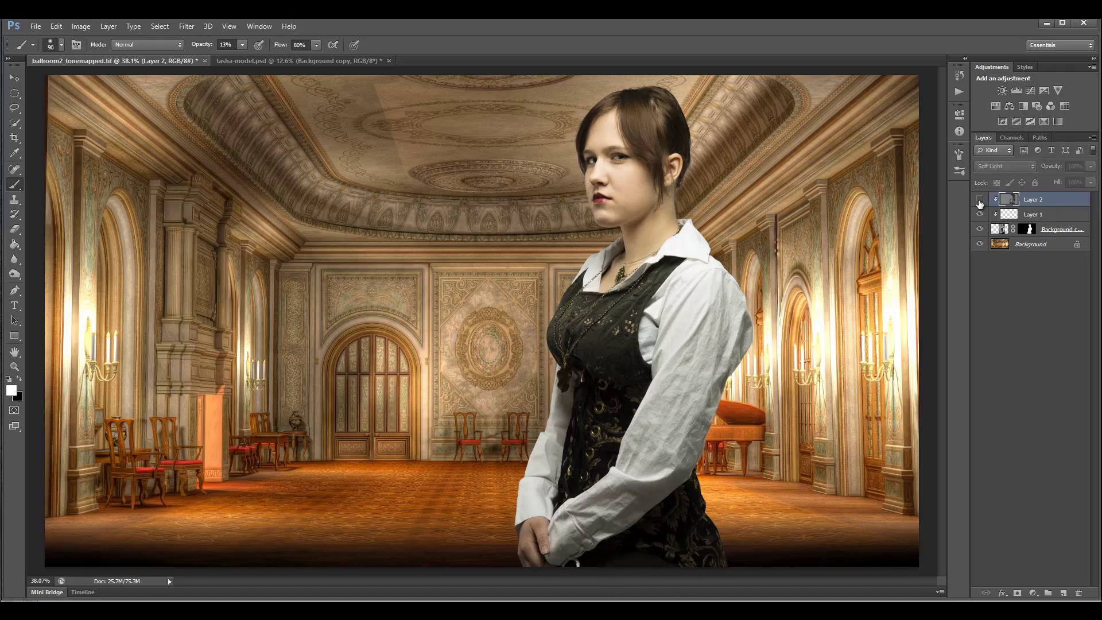
{"action": "left_click", "coordinate": [980, 200]}
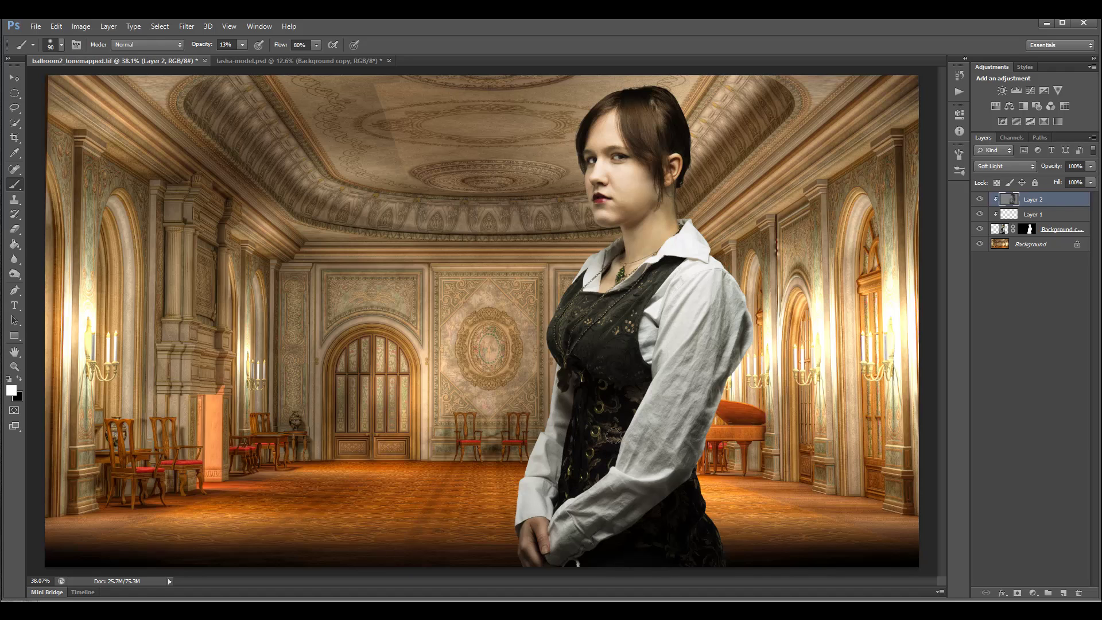
{"action": "left_click", "coordinate": [982, 201]}
{"action": "left_click", "coordinate": [982, 201]}
{"action": "left_click", "coordinate": [979, 200]}
{"action": "left_click", "coordinate": [979, 199]}
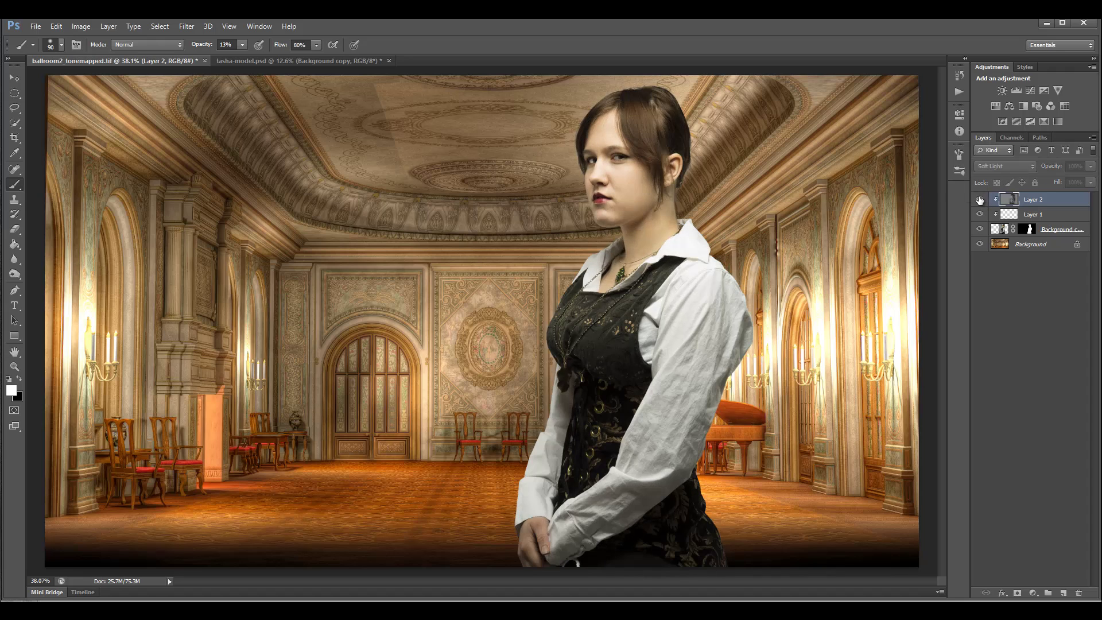
{"action": "left_click", "coordinate": [979, 199]}
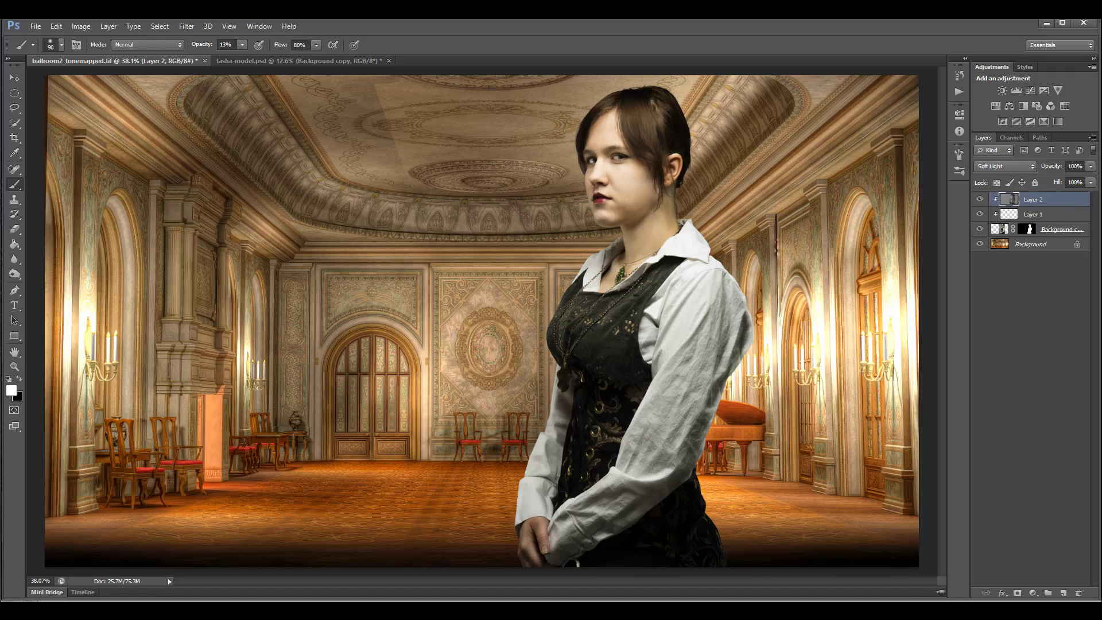
Step: Add a Color Balance adjustment layer directly above the model's Background copy layer, clipped to it
{"action": "left_click", "coordinate": [1005, 231]}
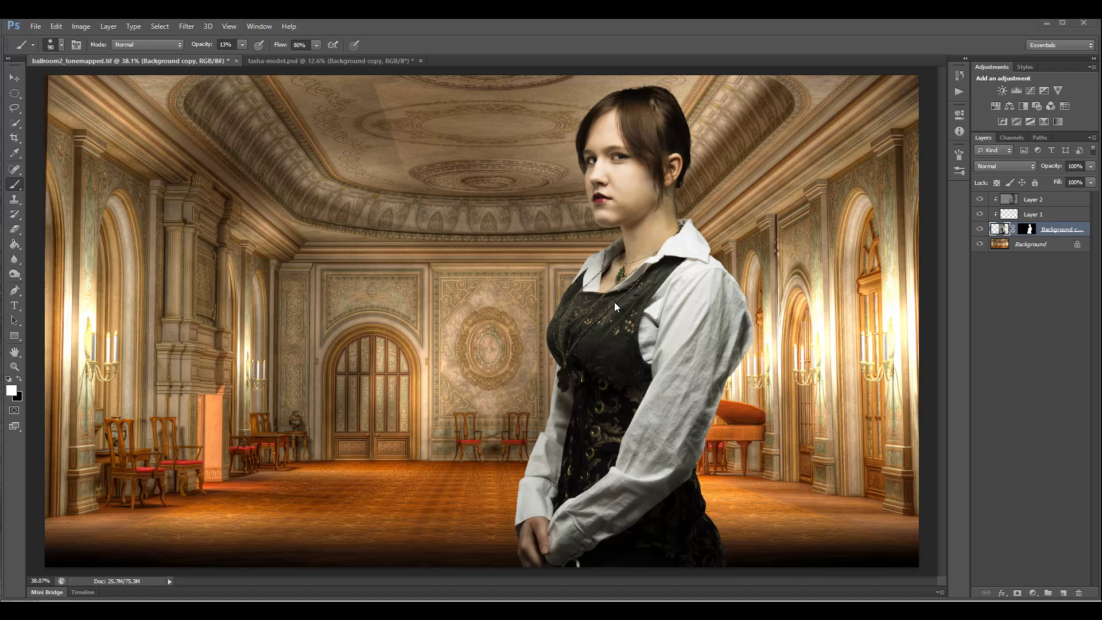
{"action": "left_click", "coordinate": [89, 28]}
{"action": "mouse_move", "coordinate": [91, 60]}
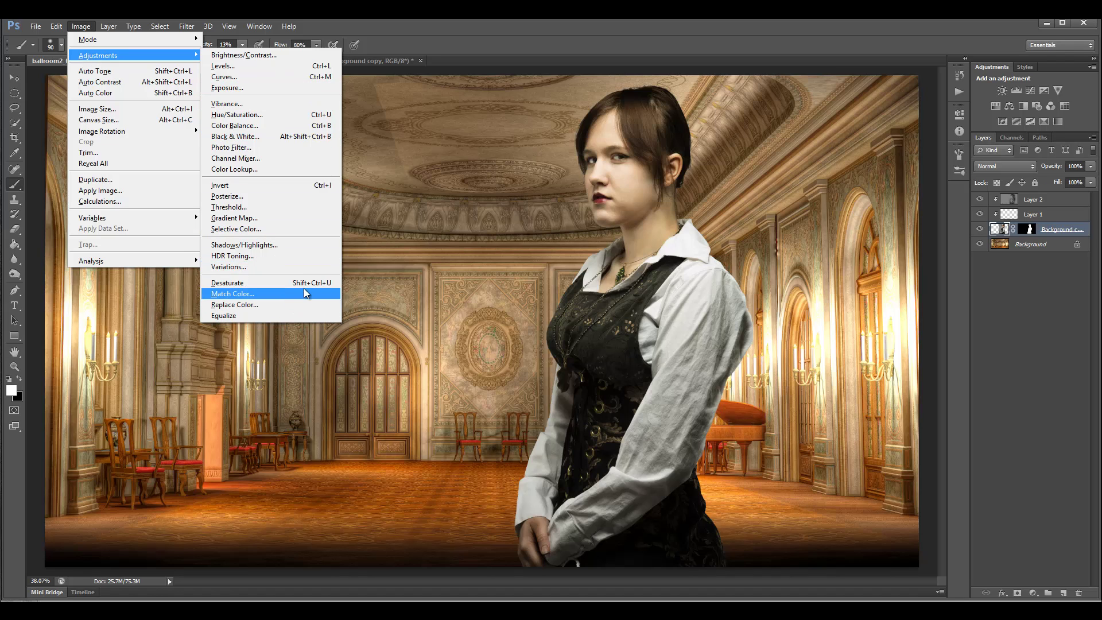
{"action": "left_click", "coordinate": [1001, 229]}
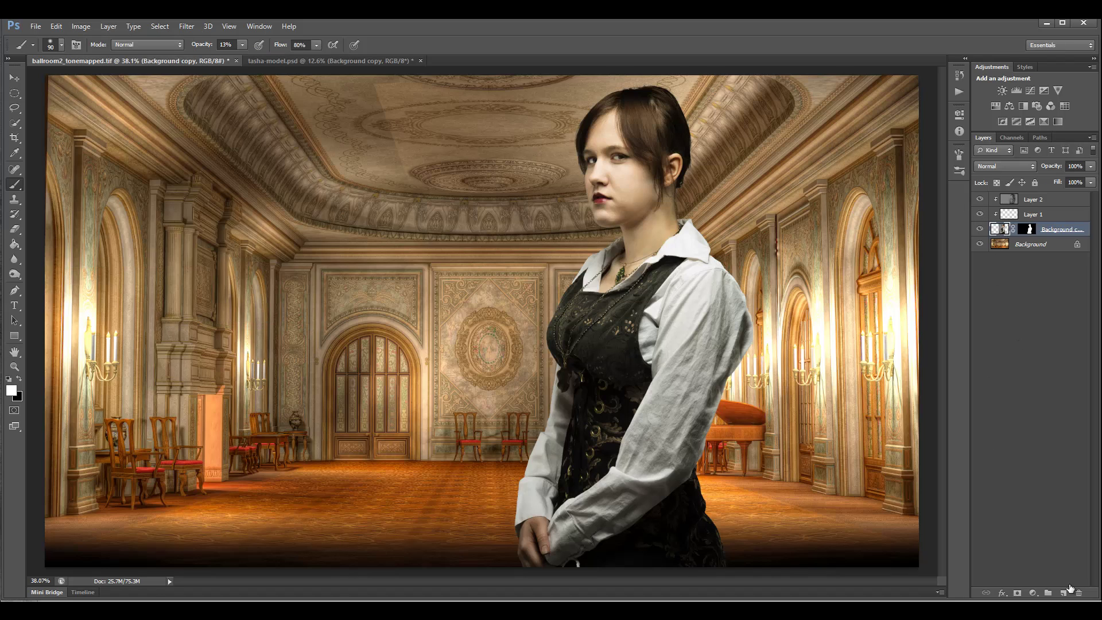
{"action": "left_click", "coordinate": [1032, 592]}
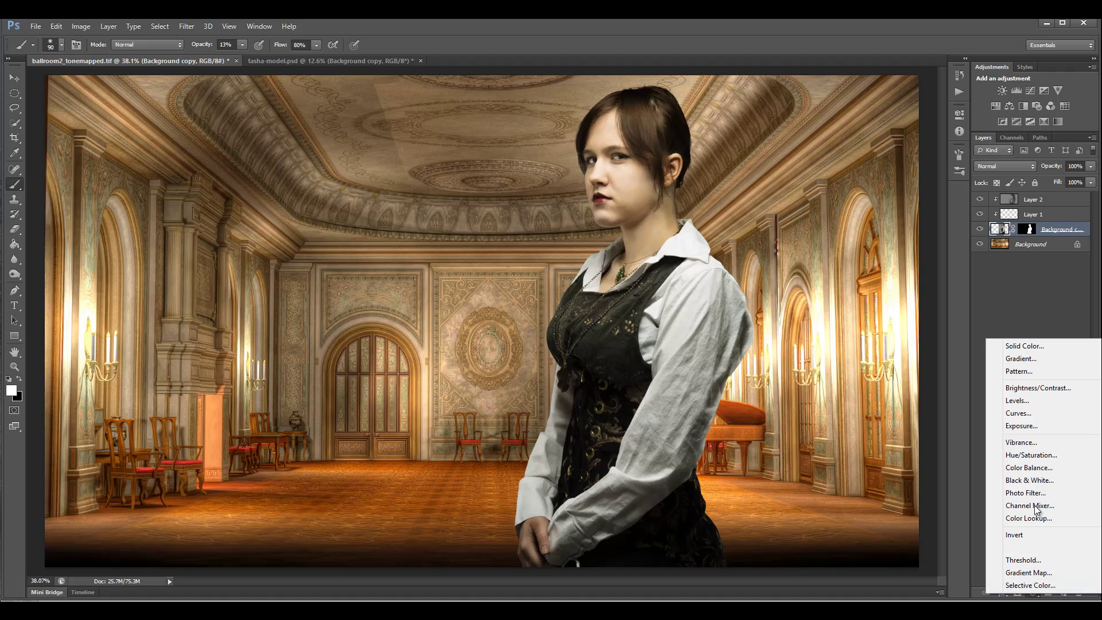
{"action": "left_click", "coordinate": [1039, 470]}
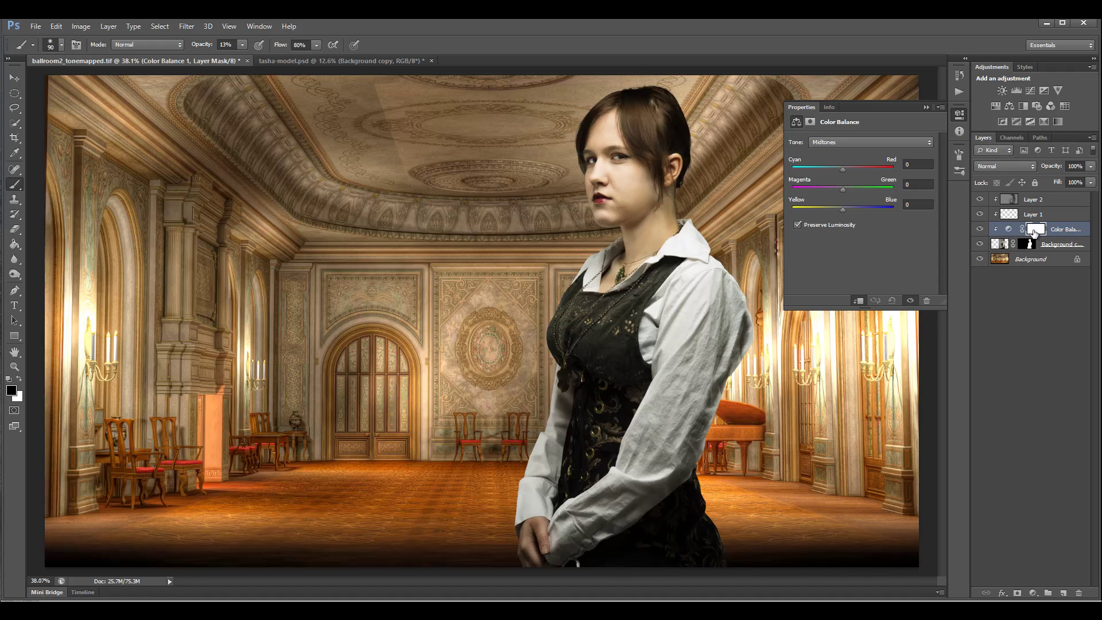
Step: Adjust the shadows in the model's Color Balance, setting Magenta/Green and Yellow/Blue to +1 each
{"action": "left_click", "coordinate": [847, 144]}
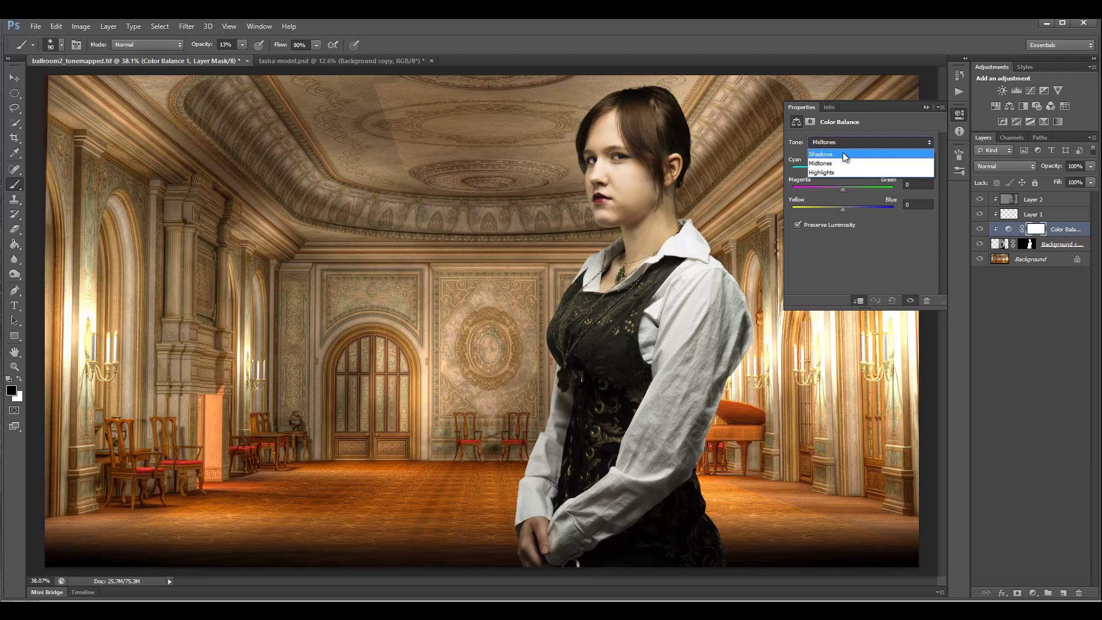
{"action": "left_click", "coordinate": [842, 153]}
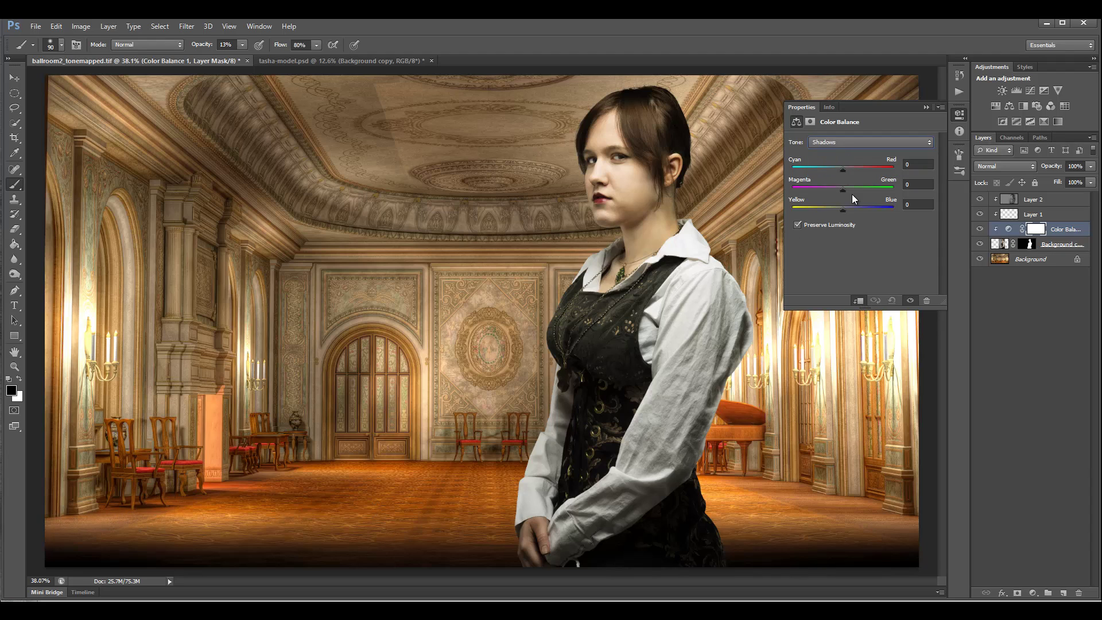
{"action": "left_click_drag", "start_coordinate": [843, 170], "coordinate": [844, 169]}
{"action": "left_click_drag", "start_coordinate": [849, 208], "coordinate": [842, 191]}
Step: Set the Color Balance midtones to Cyan/Red -7, Magenta/Green -4 and Yellow/Blue -2
{"action": "left_click", "coordinate": [850, 141]}
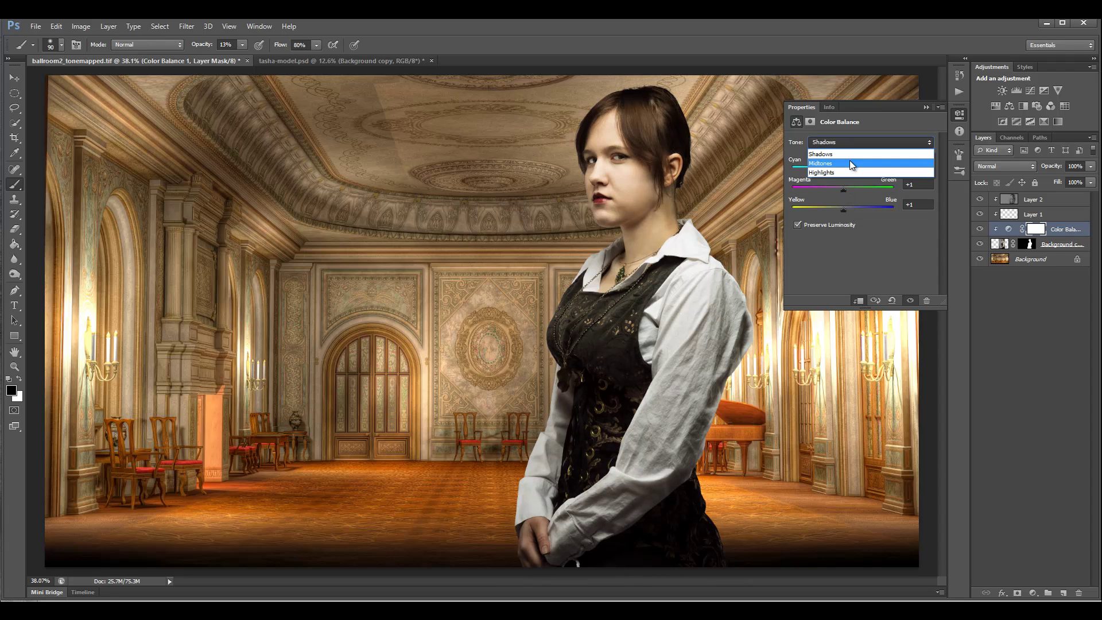
{"action": "left_click", "coordinate": [850, 162]}
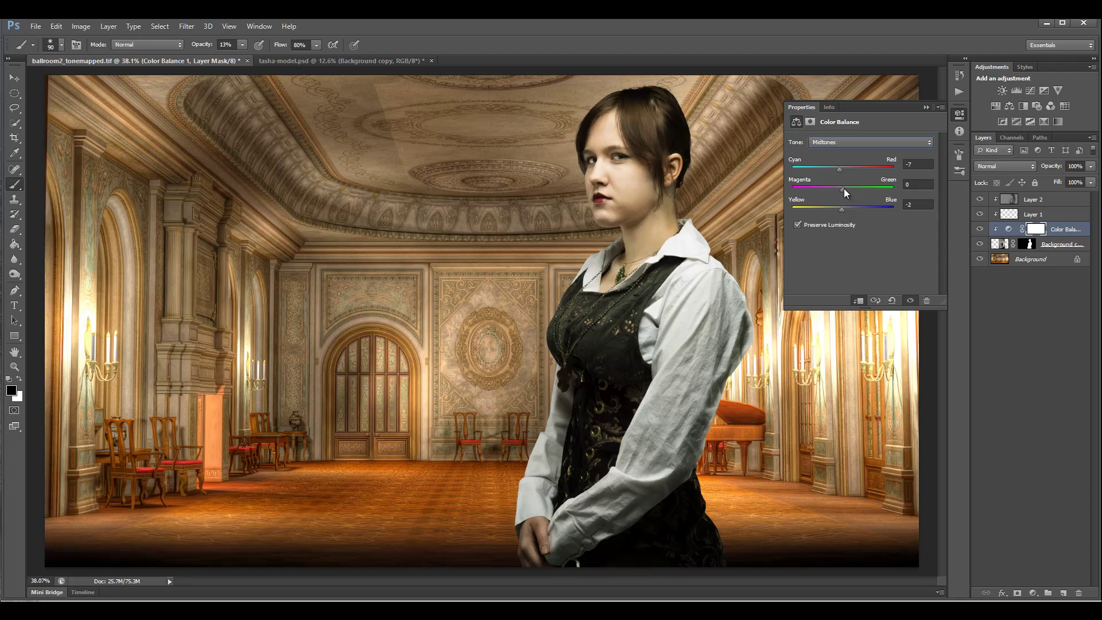
{"action": "left_click_drag", "start_coordinate": [843, 188], "coordinate": [839, 188]}
Step: Fine-tune the Yellow/Blue and Magenta/Green balance of the highlights, and collapse the adjustment's properties
{"action": "left_click", "coordinate": [848, 141]}
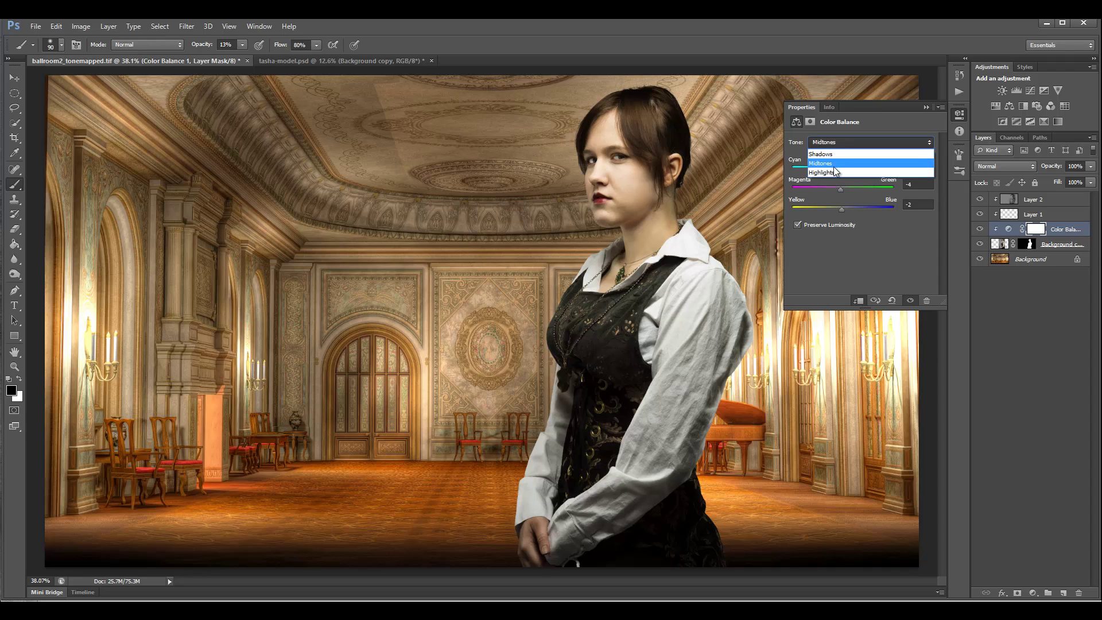
{"action": "left_click", "coordinate": [834, 171]}
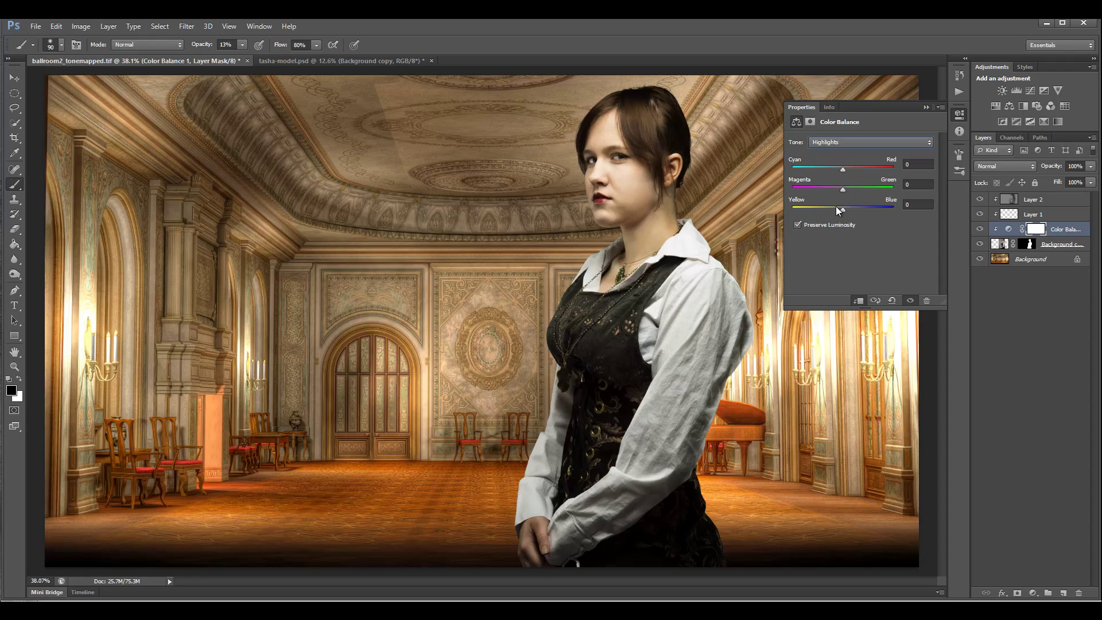
{"action": "mouse_move", "coordinate": [840, 209]}
{"action": "left_mouse_down"}
{"action": "mouse_move", "coordinate": [806, 208]}
{"action": "mouse_move", "coordinate": [841, 207]}
{"action": "left_mouse_up"}
{"action": "left_click_drag", "start_coordinate": [842, 190], "coordinate": [842, 190]}
{"action": "left_click", "coordinate": [962, 111]}
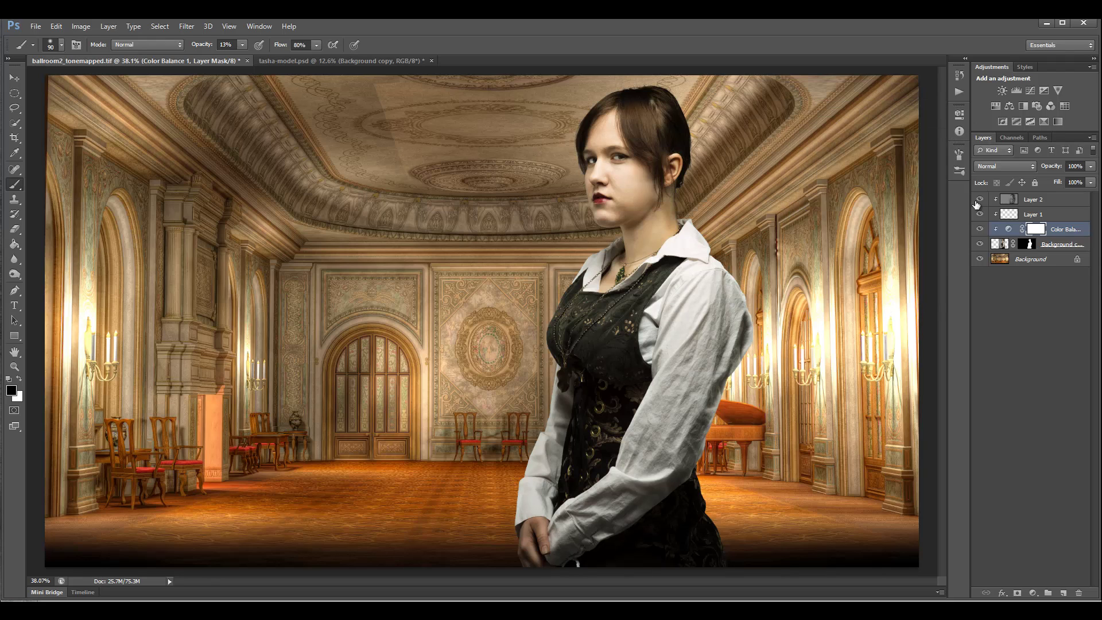
Step: Move the Color Balance layer above Layer 1 and compare the model with the adjustment hidden and shown
{"action": "left_click_drag", "start_coordinate": [1054, 230], "coordinate": [1066, 214]}
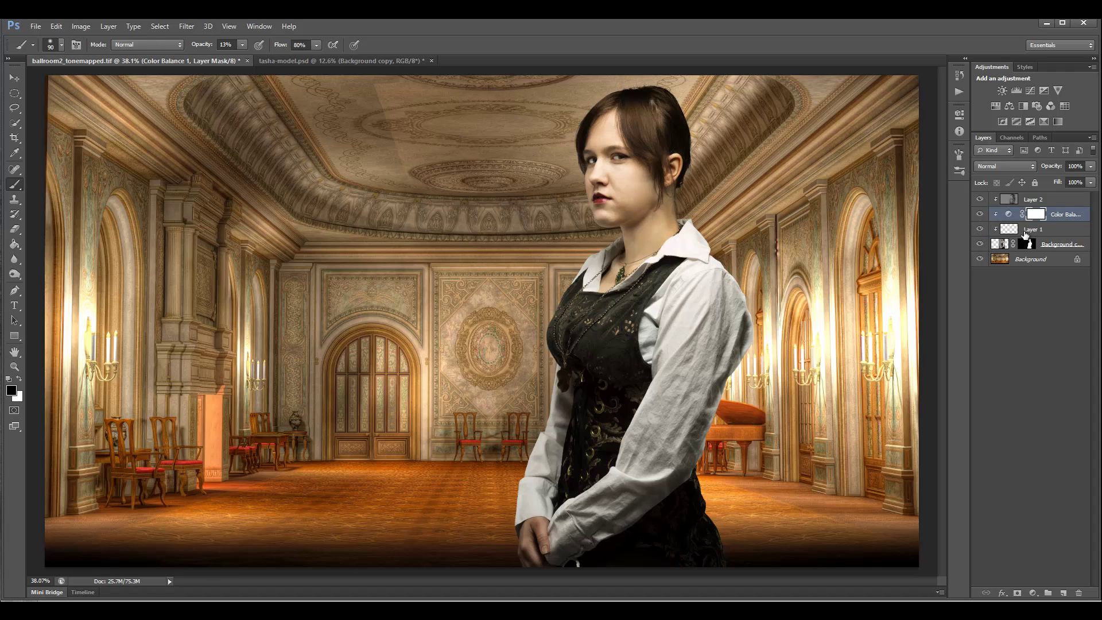
{"action": "left_click", "coordinate": [979, 216]}
{"action": "left_click", "coordinate": [978, 215]}
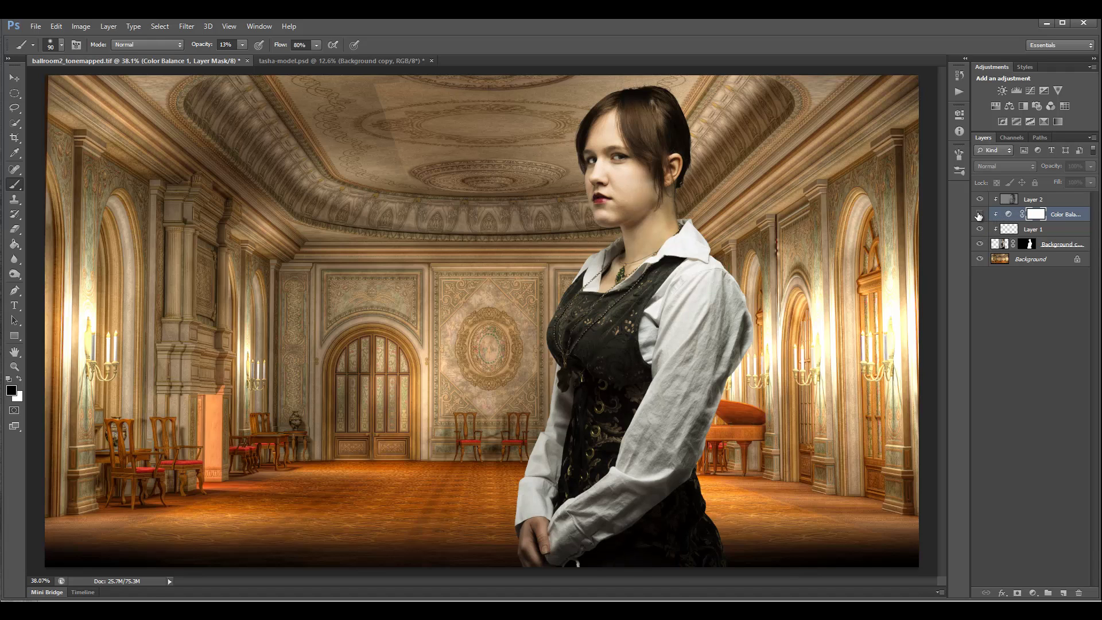
{"action": "left_click", "coordinate": [978, 216]}
Step: Hide the ballroom Background layer and group the model's layers from Layer 2 down to Background copy
{"action": "left_click", "coordinate": [1003, 246]}
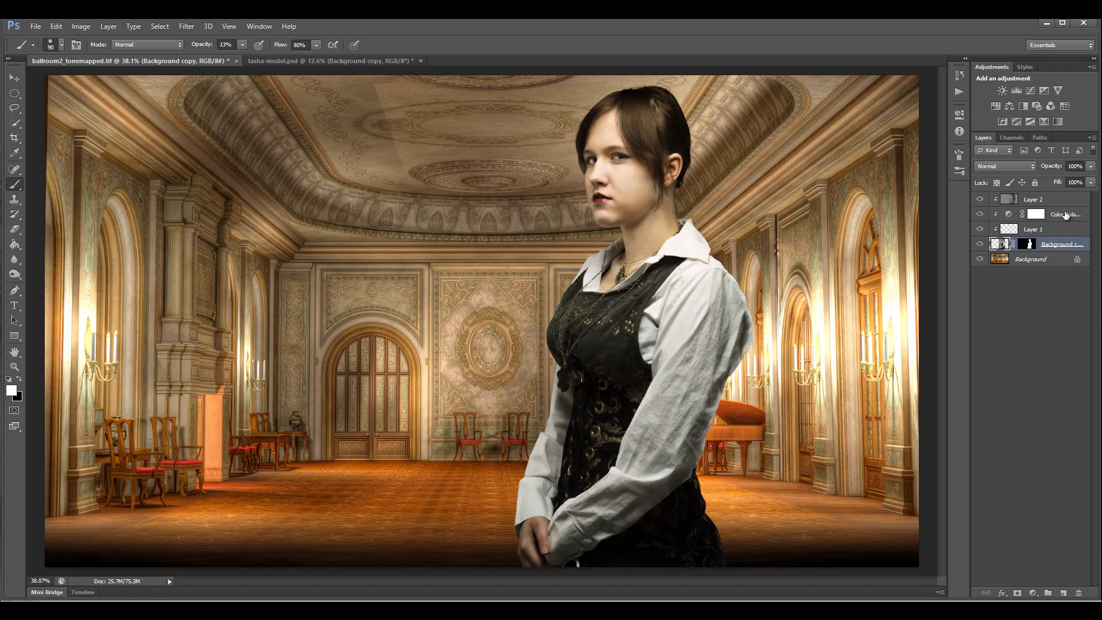
{"action": "left_click", "coordinate": [1040, 199]}
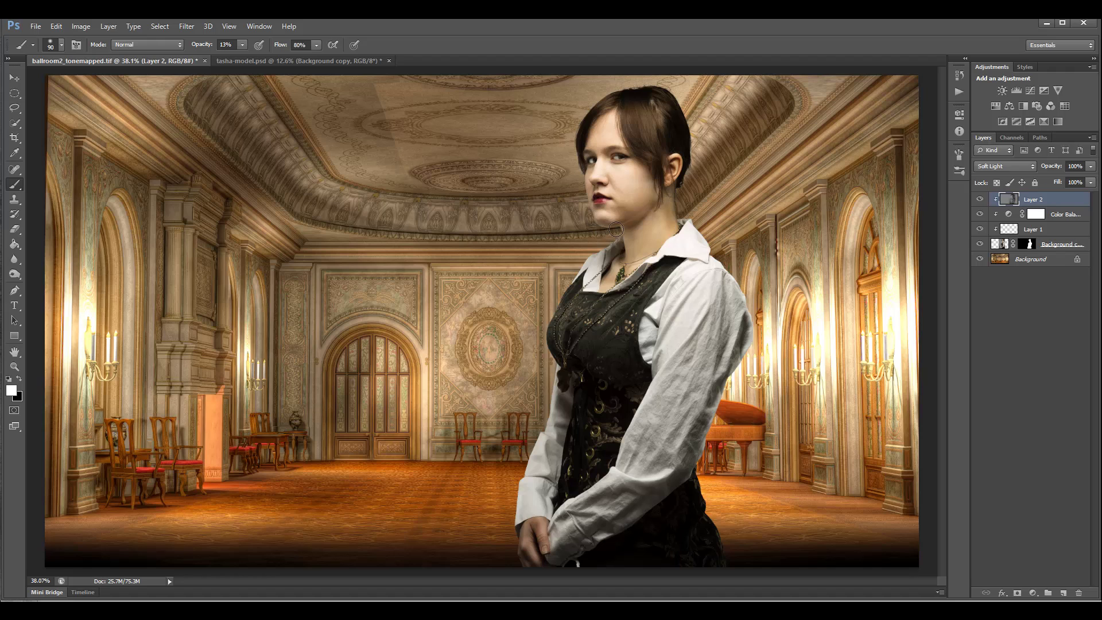
{"action": "left_click", "coordinate": [979, 259]}
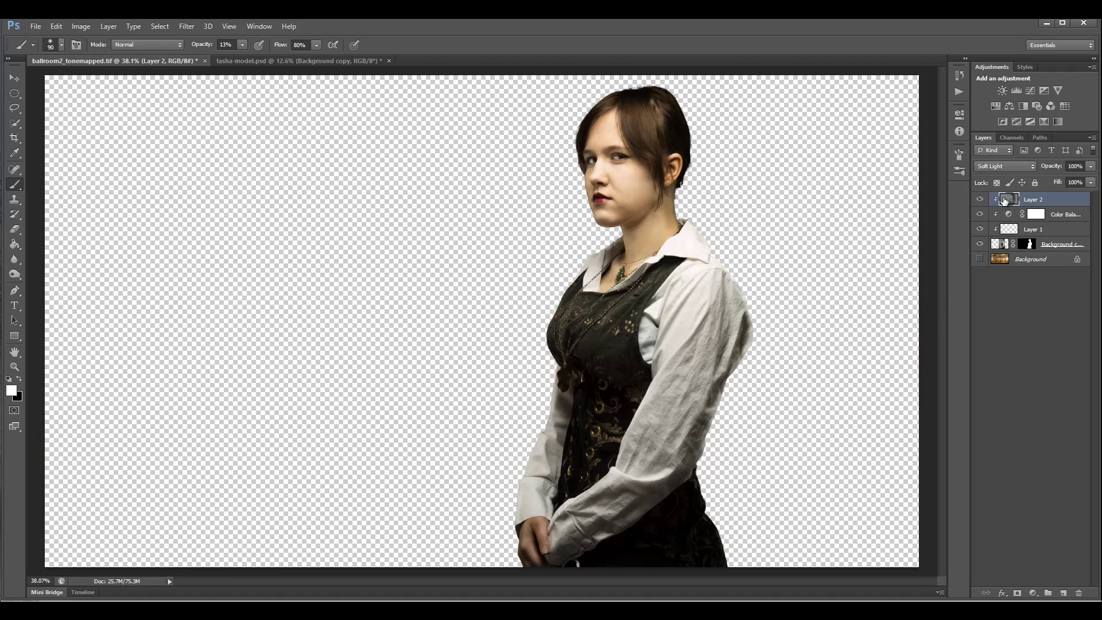
{"action": "left_click", "coordinate": [1059, 243], "text": "shift"}
{"action": "key", "text": "ctrl+g"}
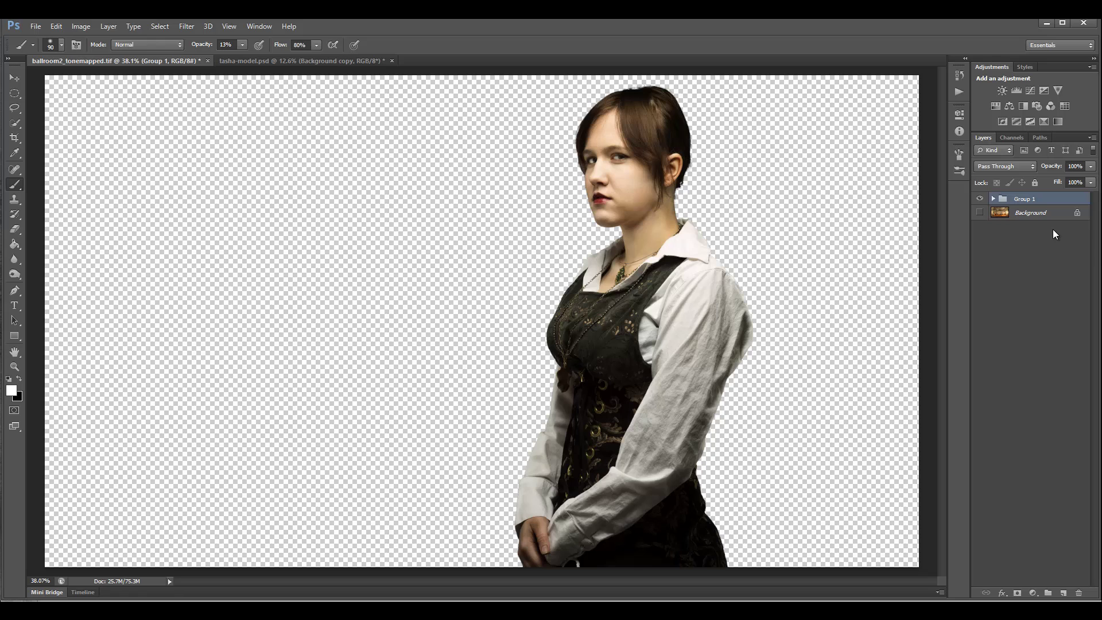
Step: Stamp the visible model onto a new layer above the group, hide Group 1 and show the Background again
{"action": "key", "text": "ctrl+alt+shift+e"}
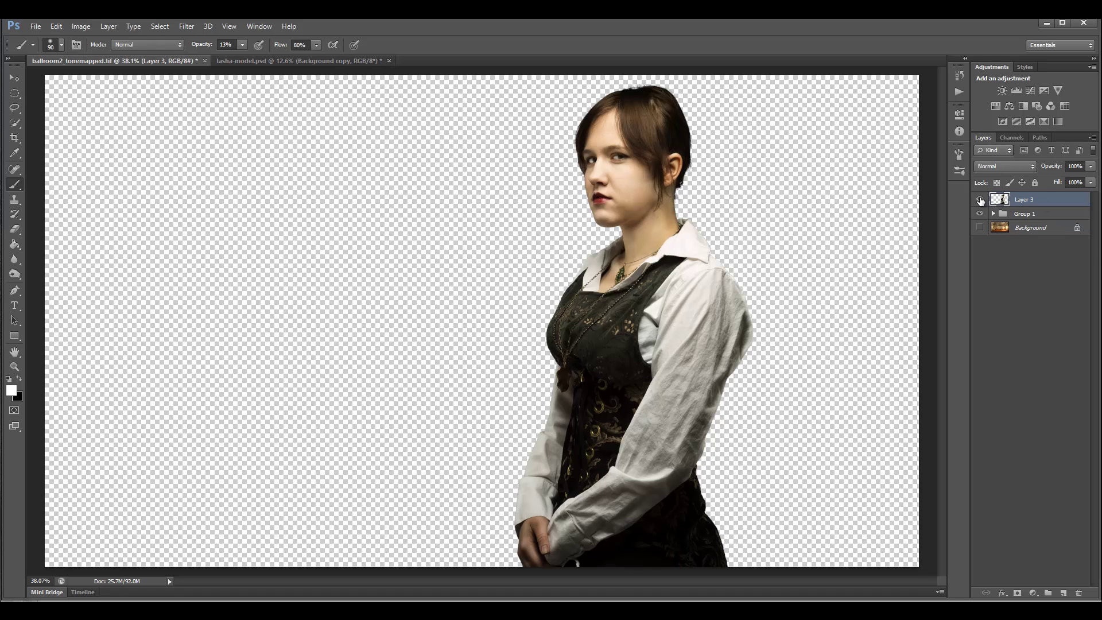
{"action": "left_click", "coordinate": [980, 227]}
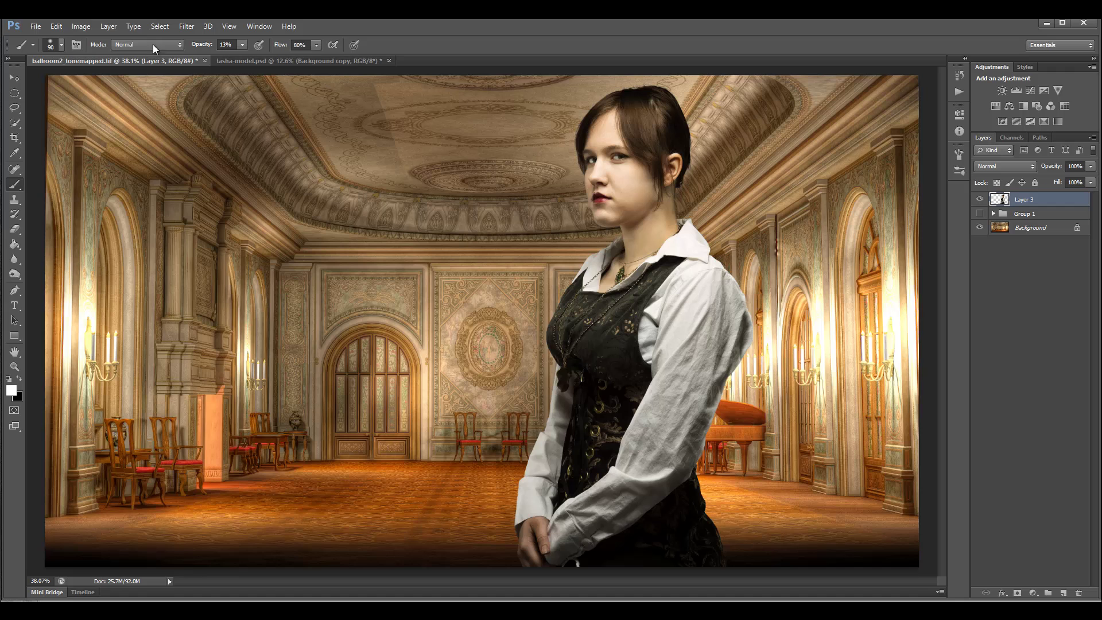
Step: Start Match Color on the stamped model layer with ballroom2_tonemapped.tif as the source, keeping the model in view
{"action": "left_click", "coordinate": [81, 26]}
{"action": "mouse_move", "coordinate": [99, 56]}
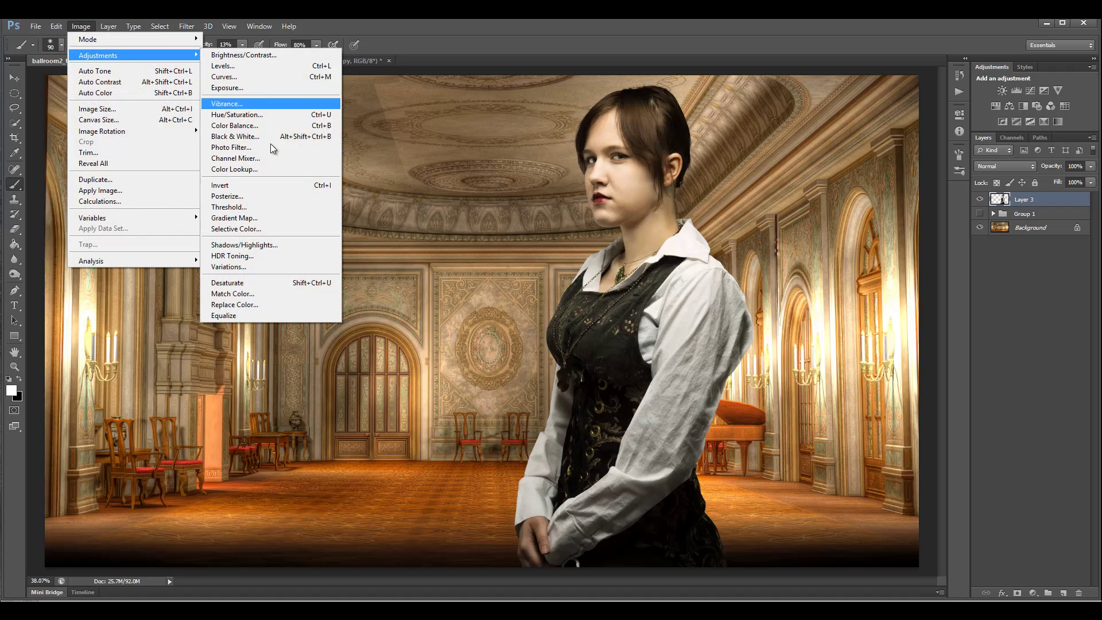
{"action": "left_click", "coordinate": [290, 293]}
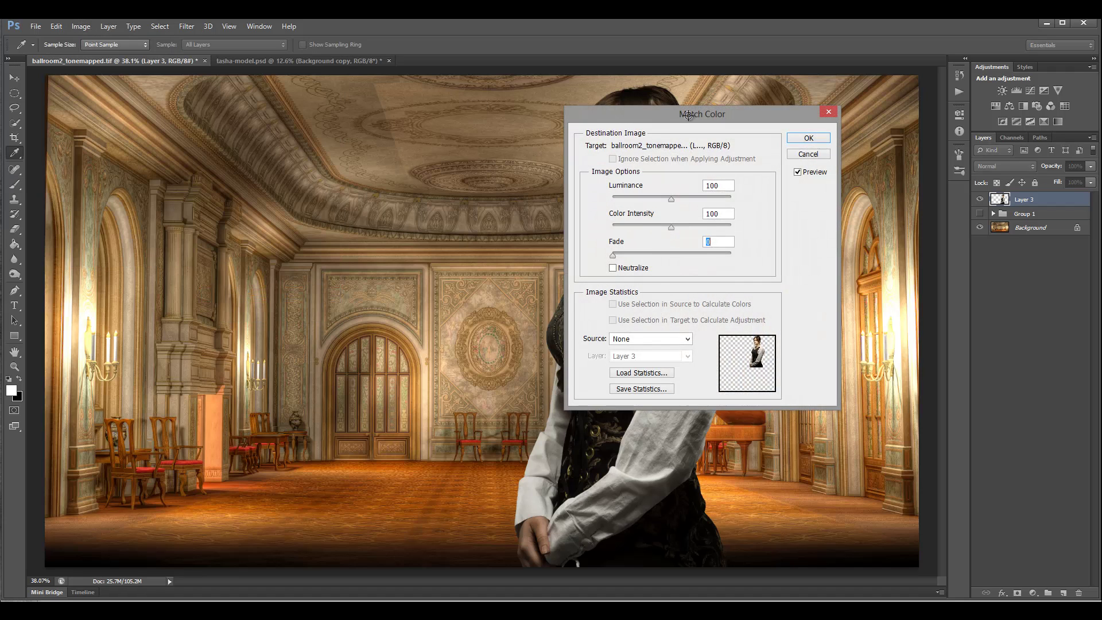
{"action": "left_click_drag", "start_coordinate": [714, 112], "coordinate": [776, 137]}
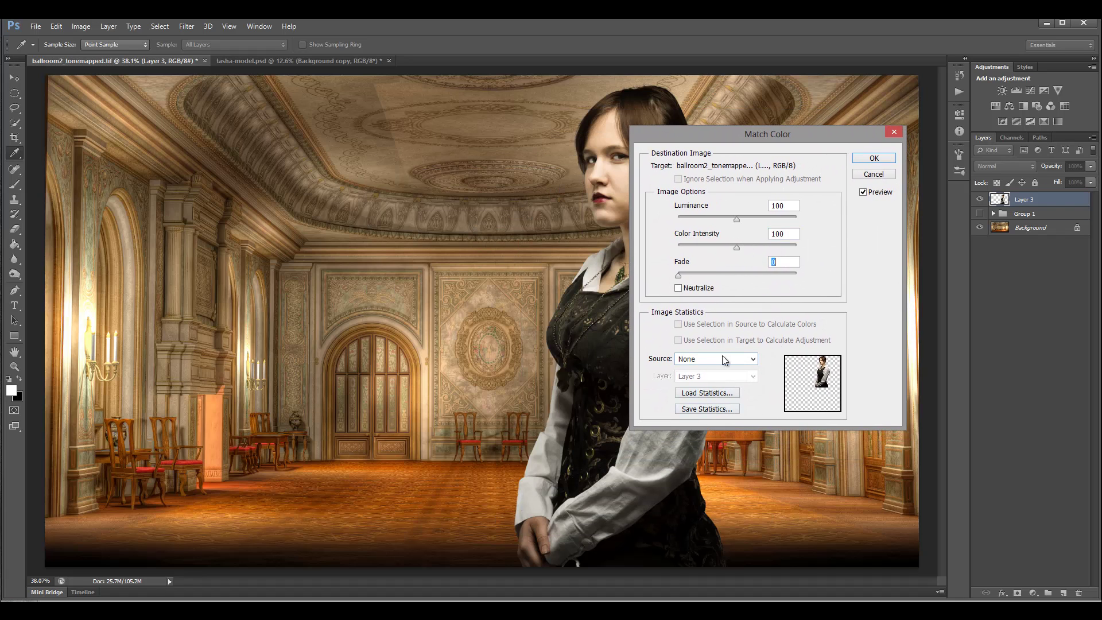
{"action": "left_click", "coordinate": [752, 359]}
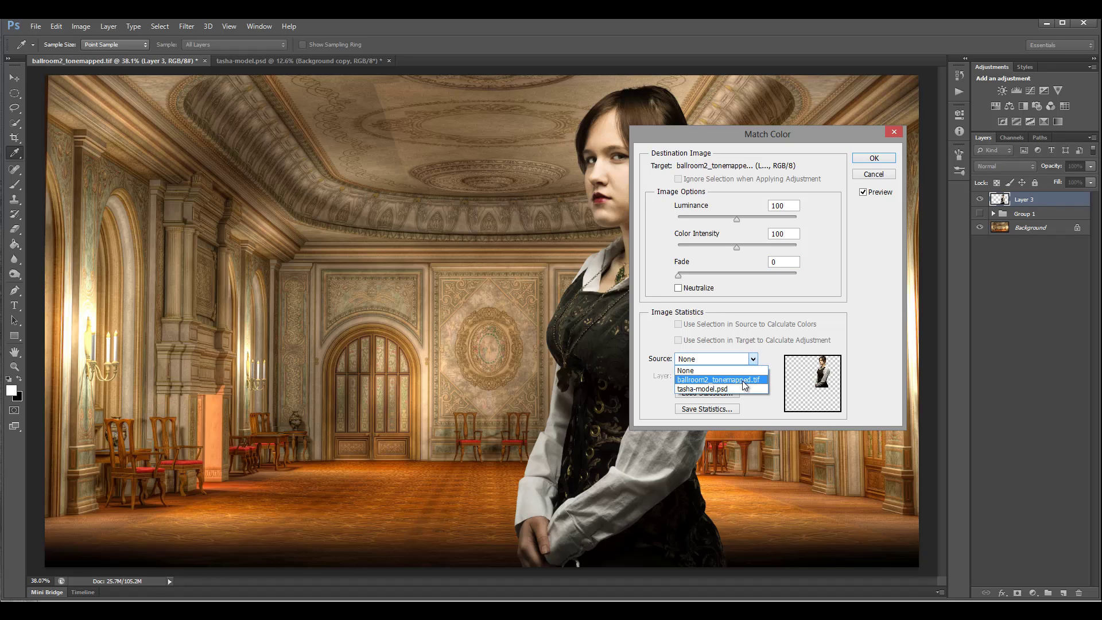
{"action": "left_click", "coordinate": [744, 380]}
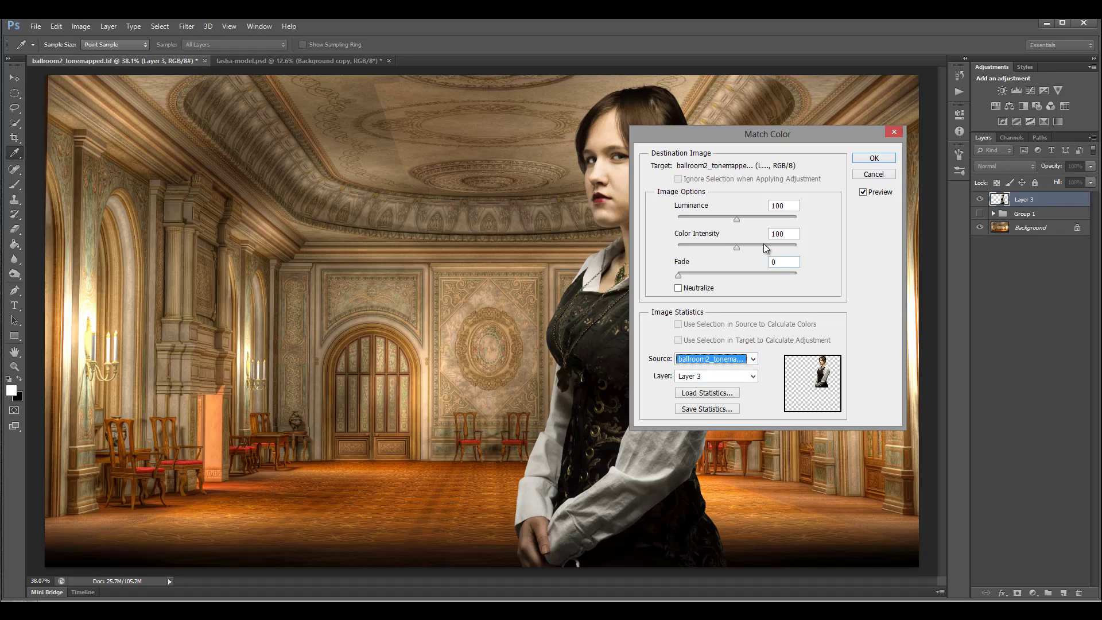
{"action": "left_click_drag", "start_coordinate": [742, 135], "coordinate": [788, 115]}
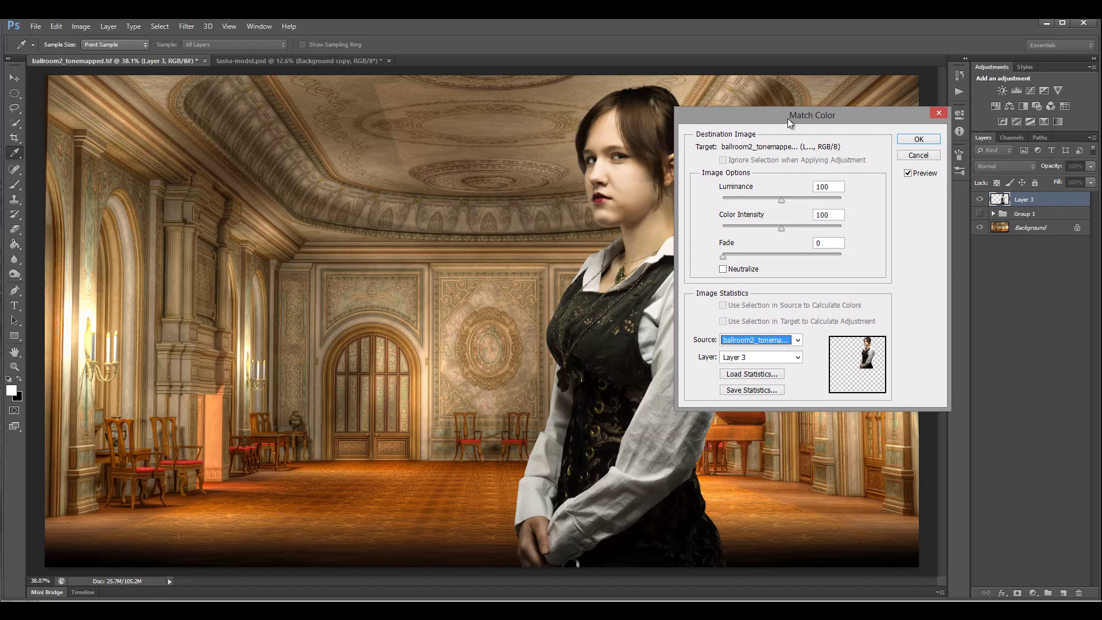
Step: Turn on Neutralize and set the Match Color Fade to 14 and Color Intensity to 128
{"action": "left_click", "coordinate": [728, 270]}
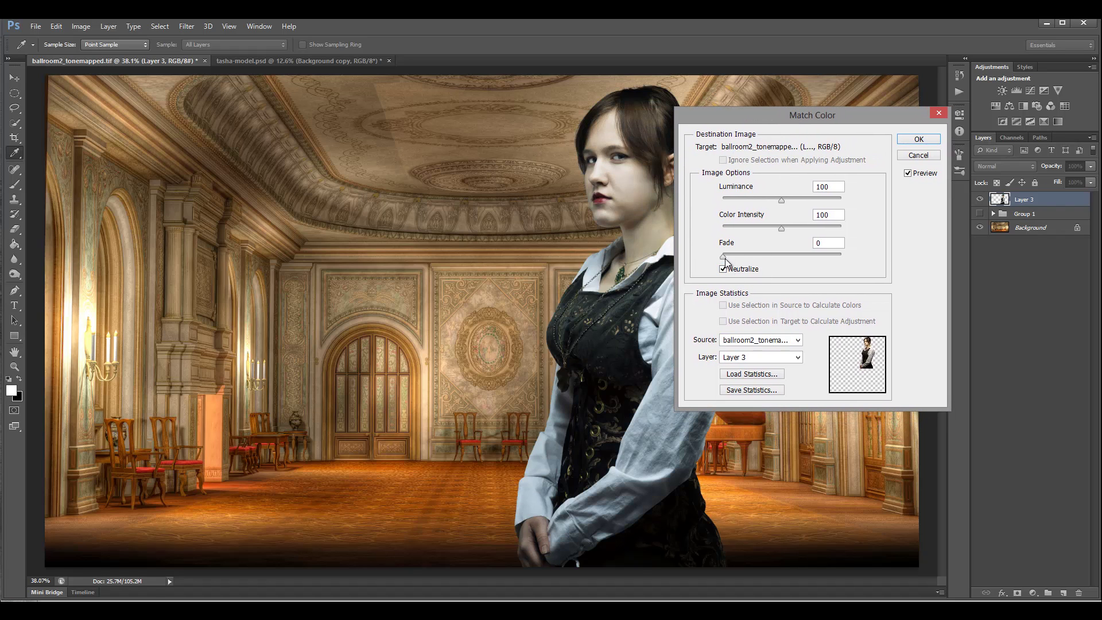
{"action": "mouse_move", "coordinate": [724, 259]}
{"action": "left_mouse_down"}
{"action": "mouse_move", "coordinate": [792, 256]}
{"action": "mouse_move", "coordinate": [739, 256]}
{"action": "left_mouse_up"}
{"action": "left_click_drag", "start_coordinate": [798, 229], "coordinate": [798, 228]}
Step: Match the model to the Background layer with Luminance 161, Color Intensity 123 and Fade 52
{"action": "left_click", "coordinate": [797, 358]}
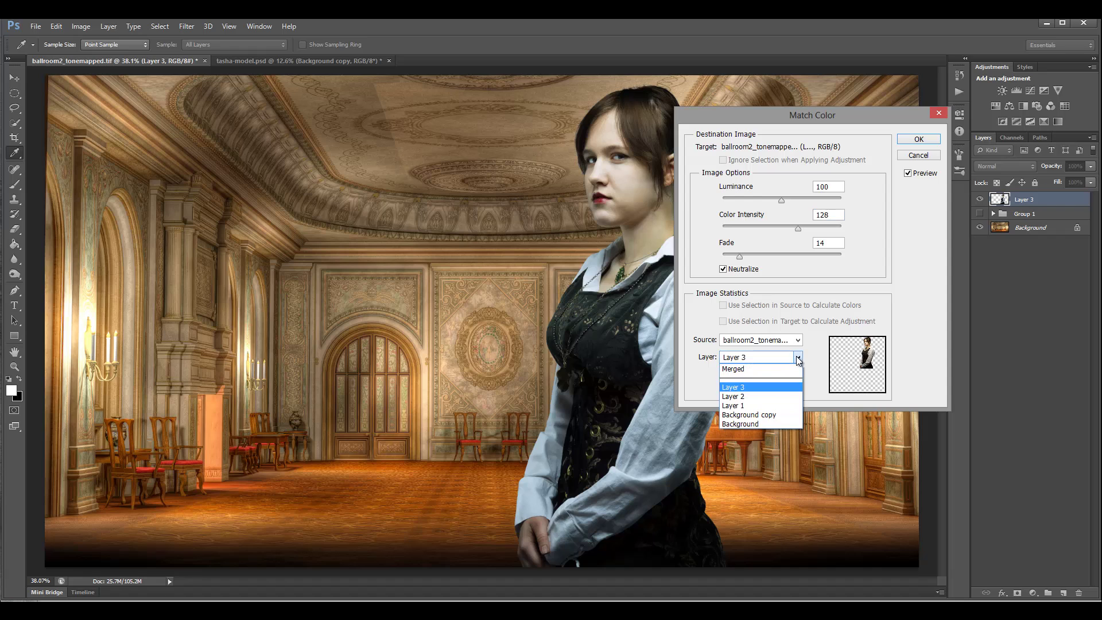
{"action": "left_click", "coordinate": [769, 423]}
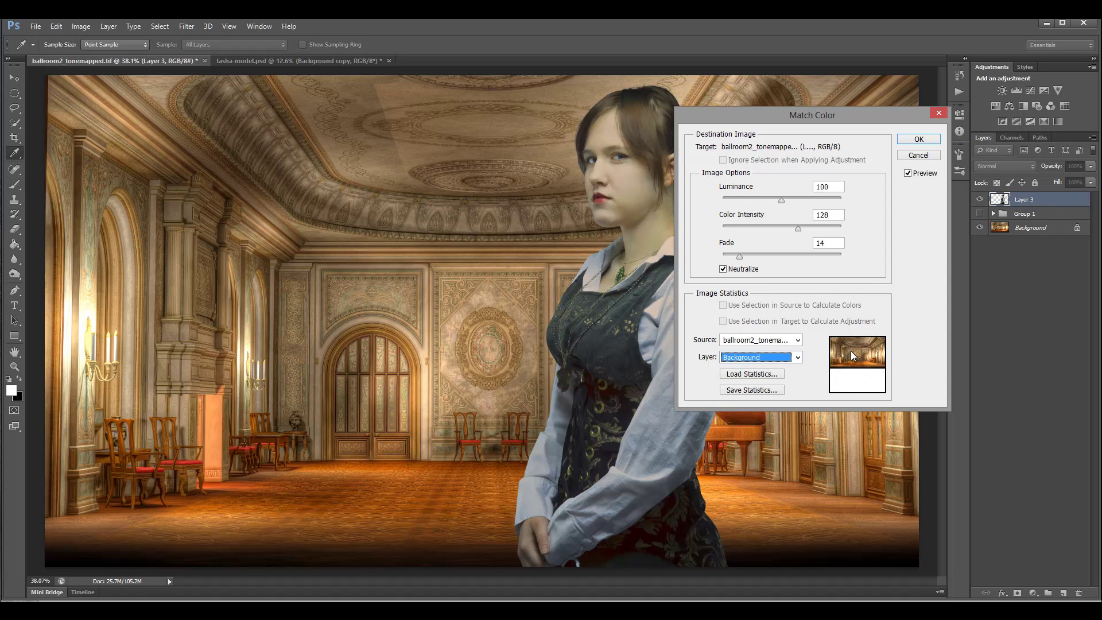
{"action": "left_click", "coordinate": [797, 341]}
{"action": "left_click", "coordinate": [787, 360]}
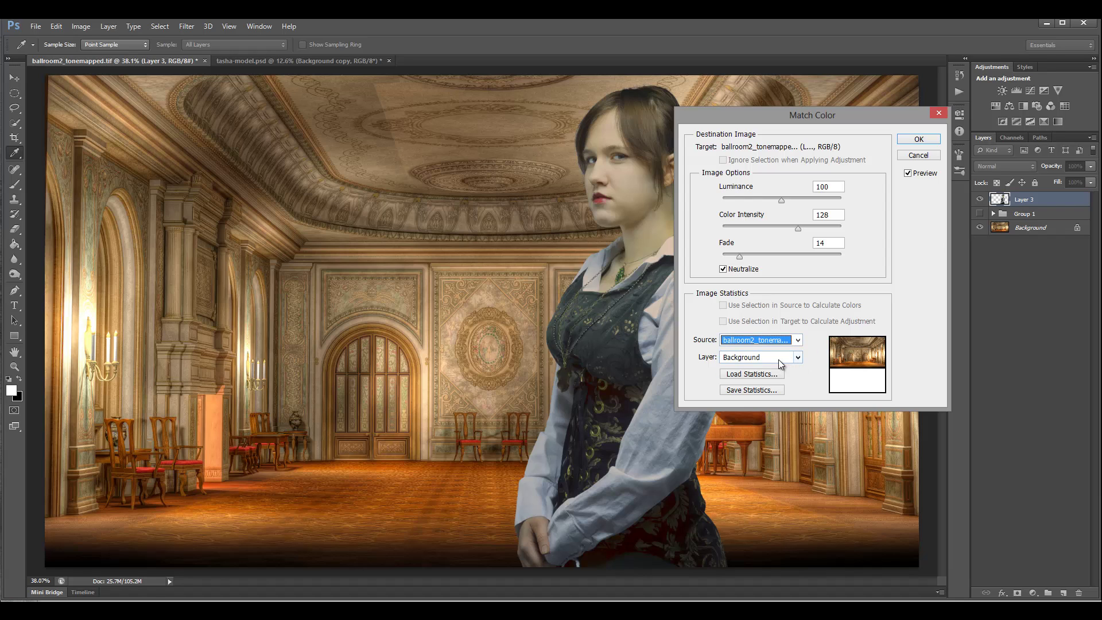
{"action": "left_click_drag", "start_coordinate": [738, 256], "coordinate": [794, 228]}
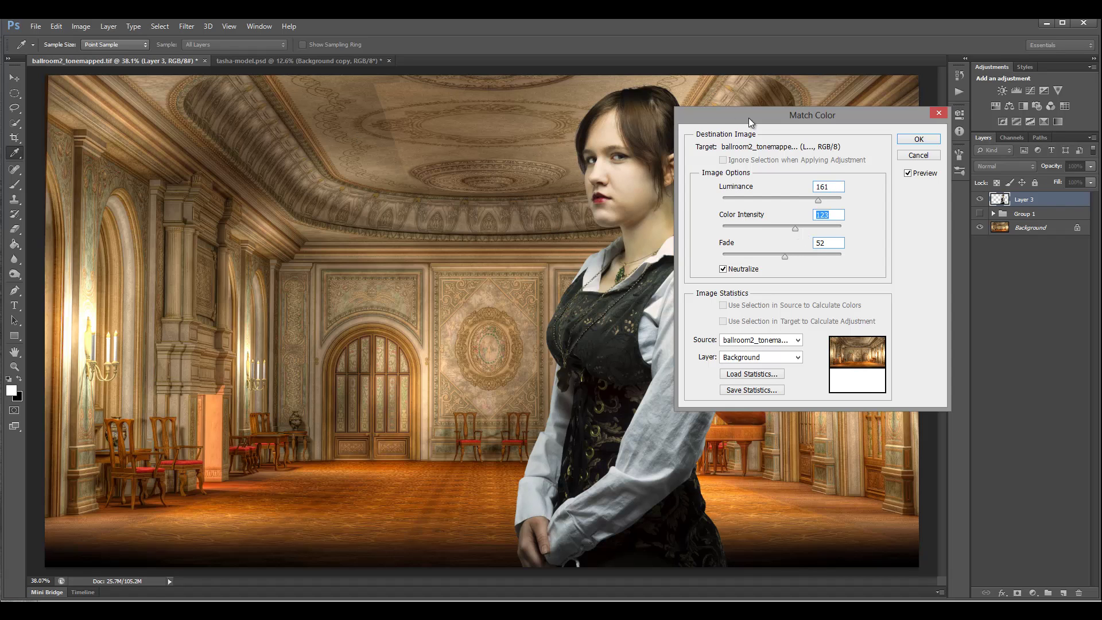
{"action": "left_click_drag", "start_coordinate": [749, 119], "coordinate": [836, 117]}
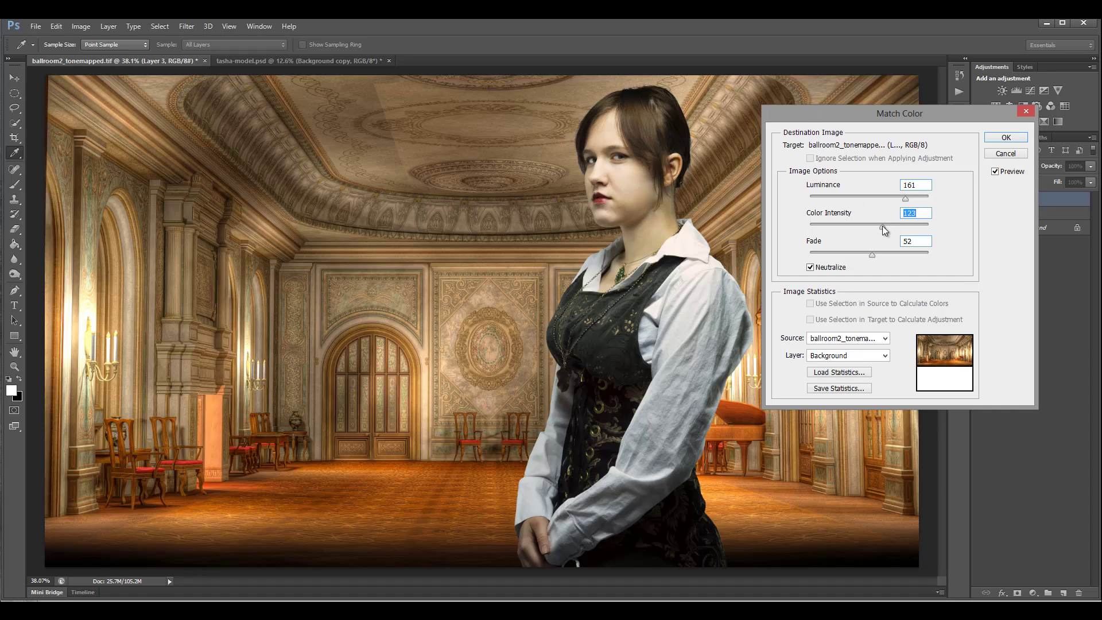
Step: Try a stronger Color Intensity of 152 with Fade values of 3, 77 and 31
{"action": "left_click_drag", "start_coordinate": [882, 226], "coordinate": [922, 225]}
{"action": "left_click", "coordinate": [897, 225]}
{"action": "left_click_drag", "start_coordinate": [871, 255], "coordinate": [783, 256]}
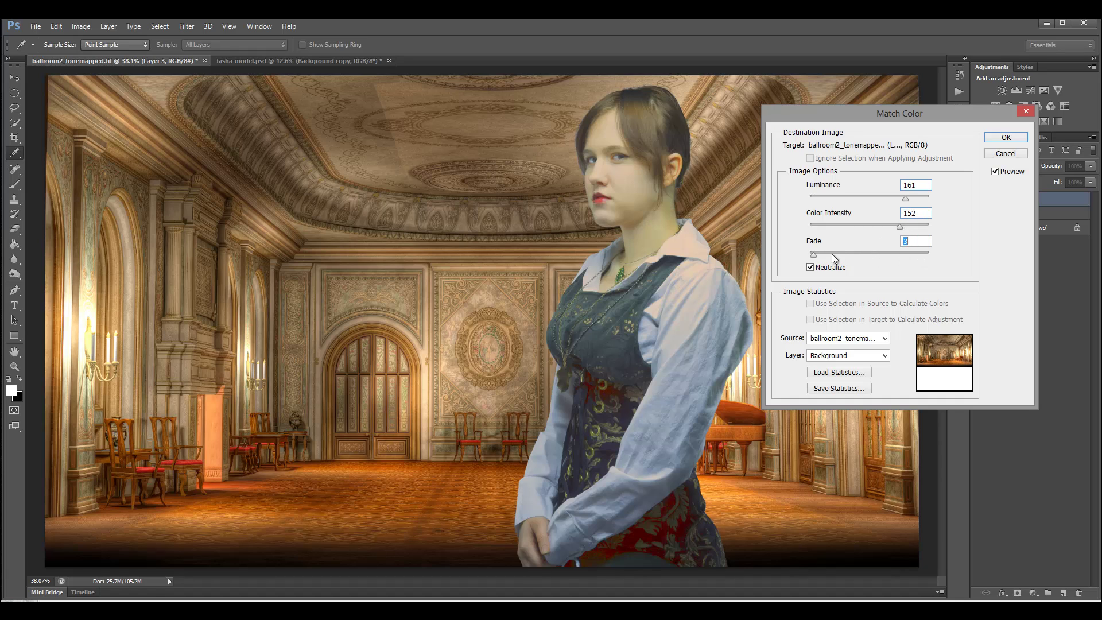
{"action": "left_click", "coordinate": [915, 256]}
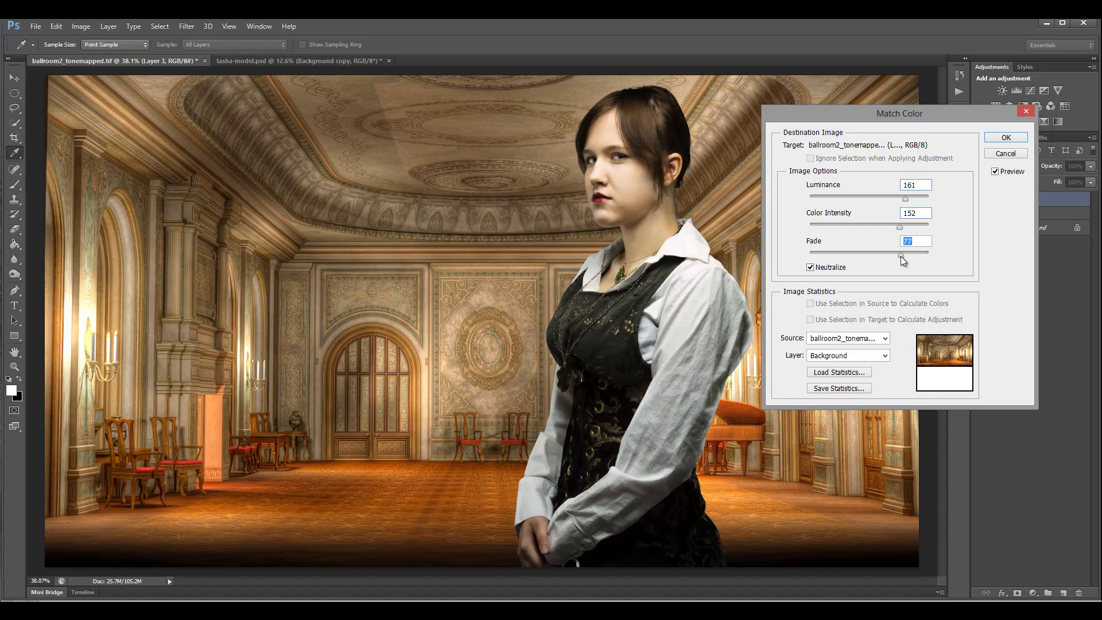
{"action": "left_click", "coordinate": [847, 254]}
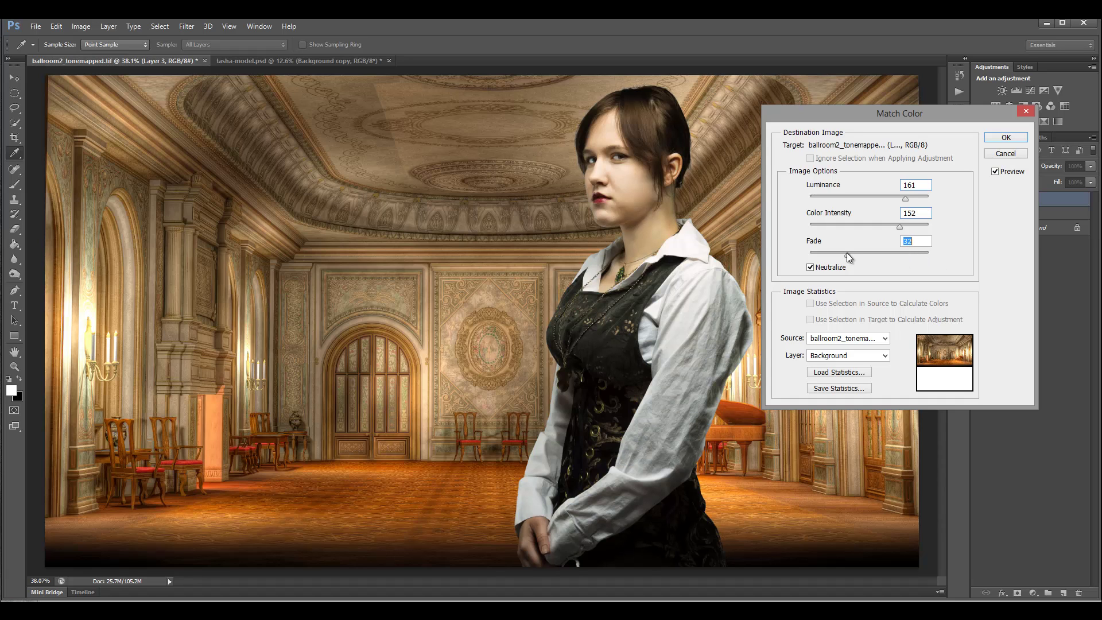
Step: Compare the color match on the model with Neutralize on and off
{"action": "left_click", "coordinate": [811, 269]}
{"action": "left_click", "coordinate": [820, 269]}
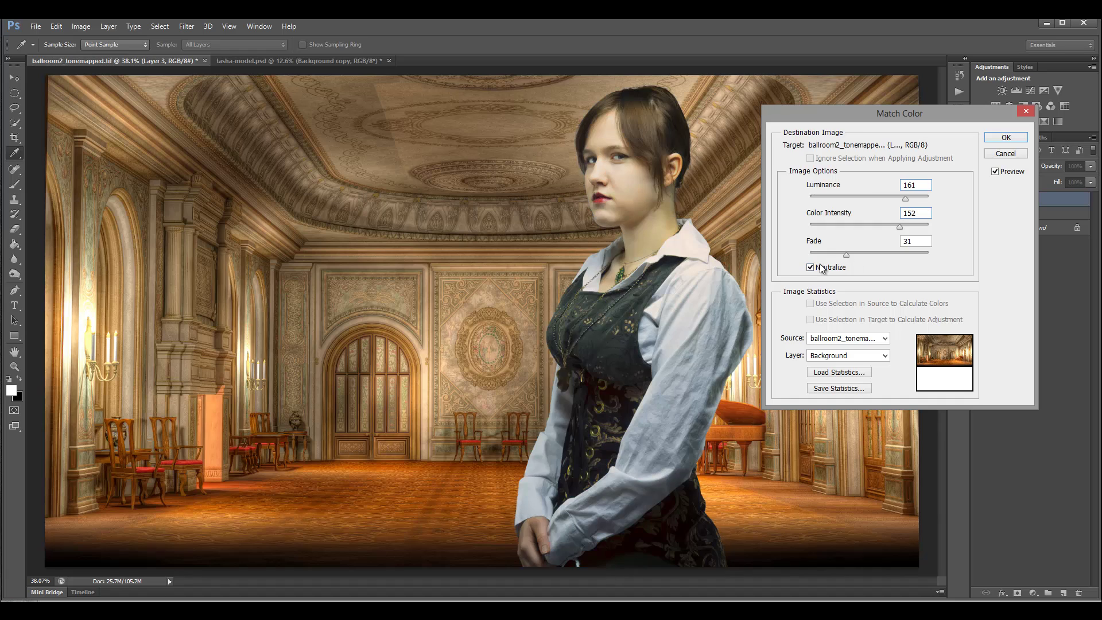
{"action": "left_click", "coordinate": [821, 269]}
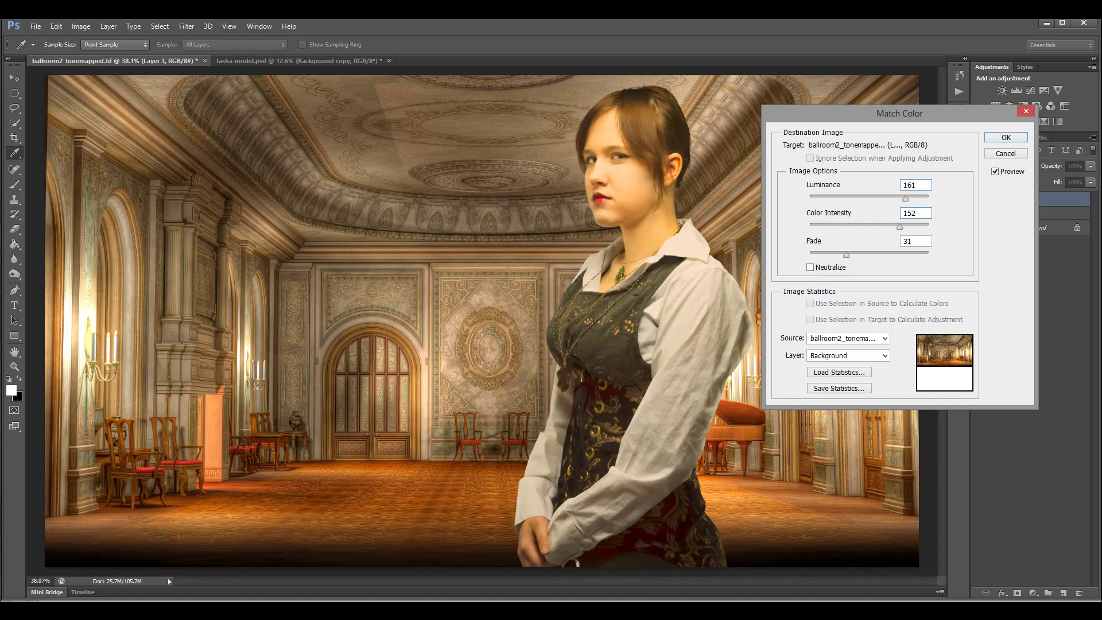
Step: Turn Neutralize back on, raise the Fade to 92 and lower the Color Intensity
{"action": "left_click", "coordinate": [847, 256]}
{"action": "left_click", "coordinate": [842, 265]}
{"action": "left_click_drag", "start_coordinate": [847, 255], "coordinate": [797, 225]}
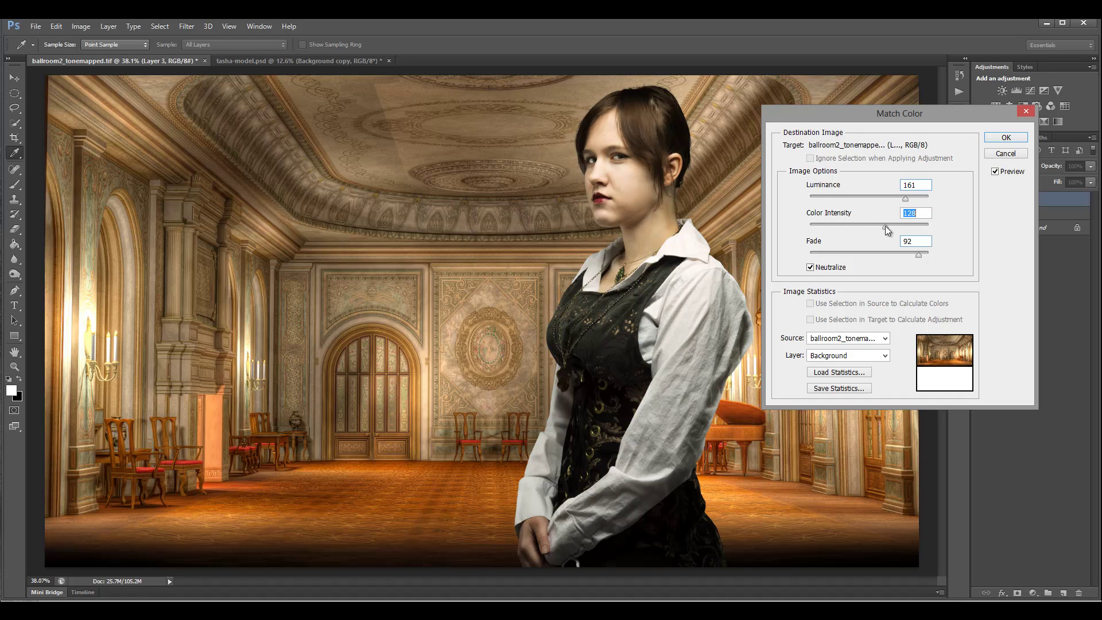
Step: Fine-tune the Fade, Color Intensity and Luminance for a subtle match, and apply Match Color to Layer 3
{"action": "left_click_drag", "start_coordinate": [918, 255], "coordinate": [884, 254]}
{"action": "left_click_drag", "start_coordinate": [881, 254], "coordinate": [848, 226]}
{"action": "mouse_move", "coordinate": [905, 254]}
{"action": "left_mouse_down"}
{"action": "mouse_move", "coordinate": [876, 256]}
{"action": "mouse_move", "coordinate": [927, 253]}
{"action": "left_mouse_up"}
{"action": "left_click_drag", "start_coordinate": [910, 255], "coordinate": [906, 254]}
{"action": "left_click_drag", "start_coordinate": [848, 227], "coordinate": [861, 228]}
{"action": "mouse_move", "coordinate": [927, 197]}
{"action": "left_mouse_down"}
{"action": "mouse_move", "coordinate": [831, 199]}
{"action": "mouse_move", "coordinate": [951, 204]}
{"action": "mouse_move", "coordinate": [925, 205]}
{"action": "left_mouse_up"}
{"action": "left_click_drag", "start_coordinate": [905, 253], "coordinate": [908, 255]}
{"action": "left_click_drag", "start_coordinate": [918, 257], "coordinate": [918, 255]}
{"action": "left_click_drag", "start_coordinate": [865, 228], "coordinate": [876, 228]}
{"action": "left_click", "coordinate": [1004, 137]}
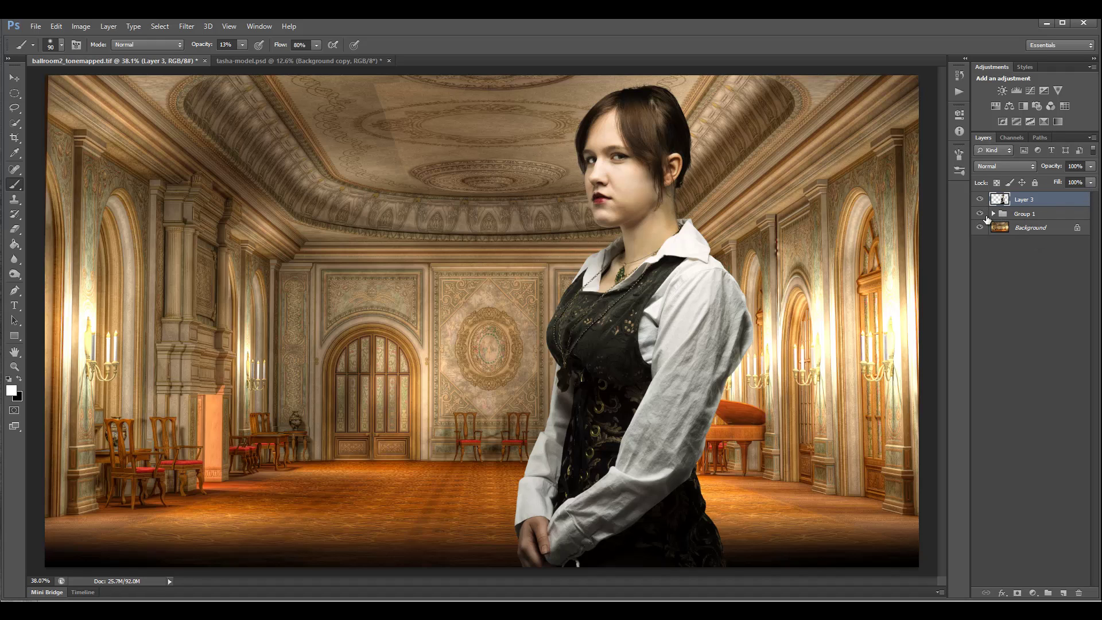
Step: Compare the composite with Layer 3 hidden and shown to judge the color match
{"action": "left_click", "coordinate": [980, 199]}
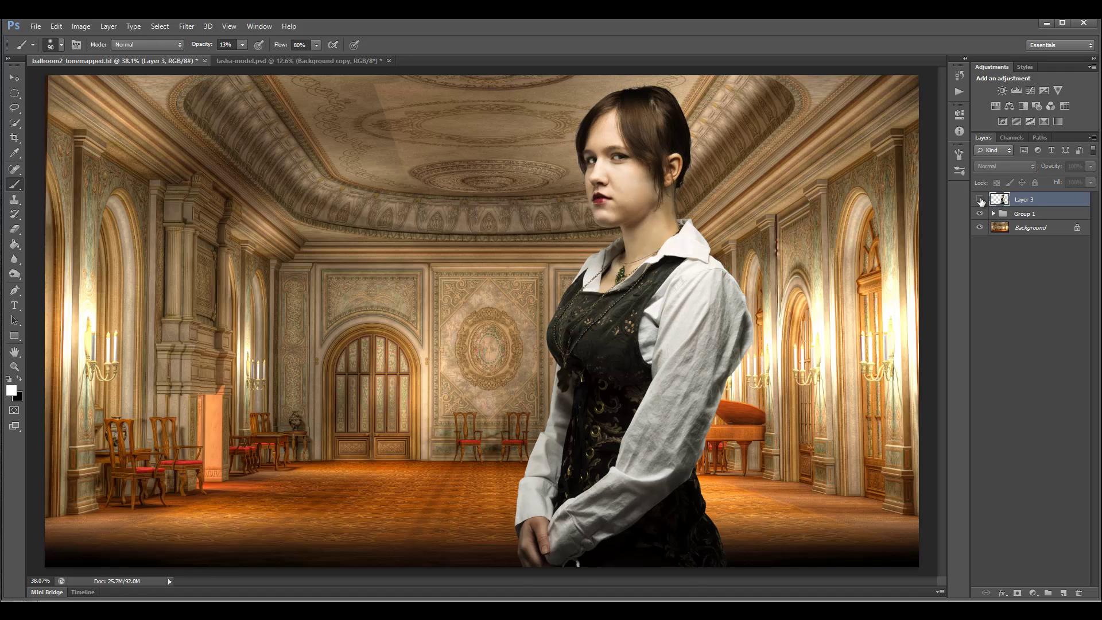
{"action": "left_click", "coordinate": [979, 200]}
{"action": "left_click", "coordinate": [980, 199]}
{"action": "left_click", "coordinate": [980, 199]}
Step: Reduce the Fill of Layer 3 to 18% and keep that layer selected
{"action": "left_click", "coordinate": [1090, 182]}
{"action": "left_click_drag", "start_coordinate": [1089, 197], "coordinate": [1042, 201]}
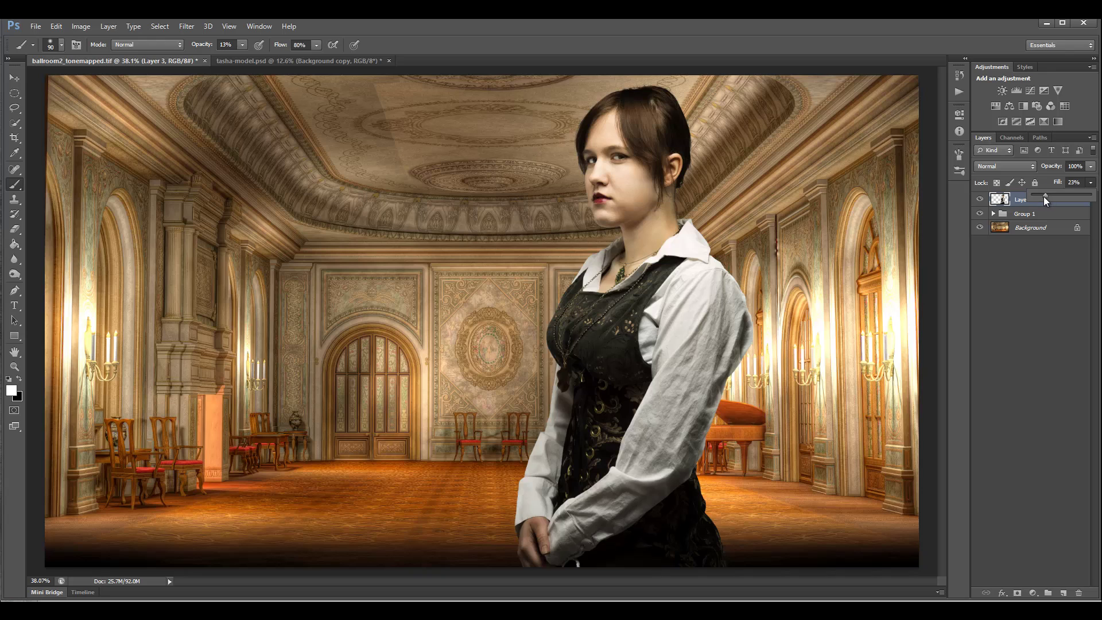
{"action": "left_click", "coordinate": [1048, 264]}
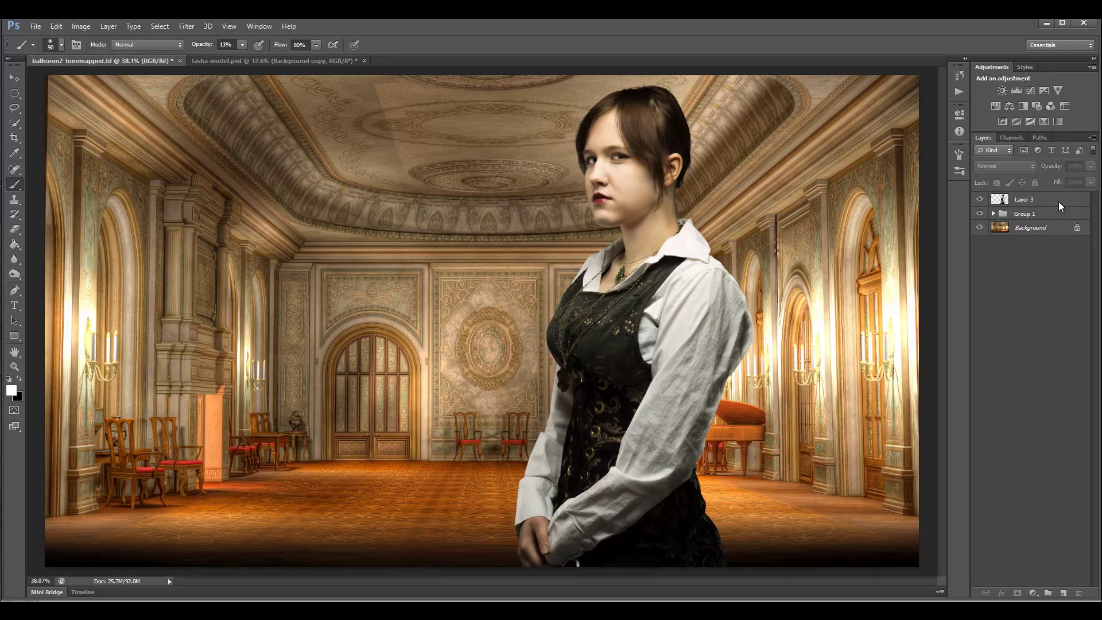
{"action": "left_click", "coordinate": [1058, 201]}
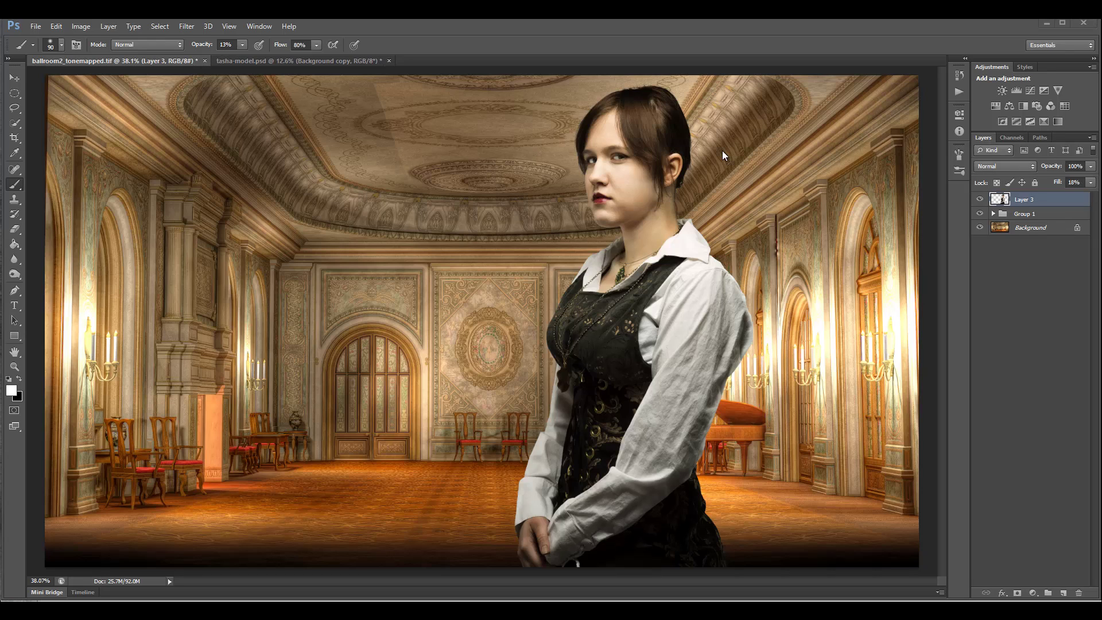